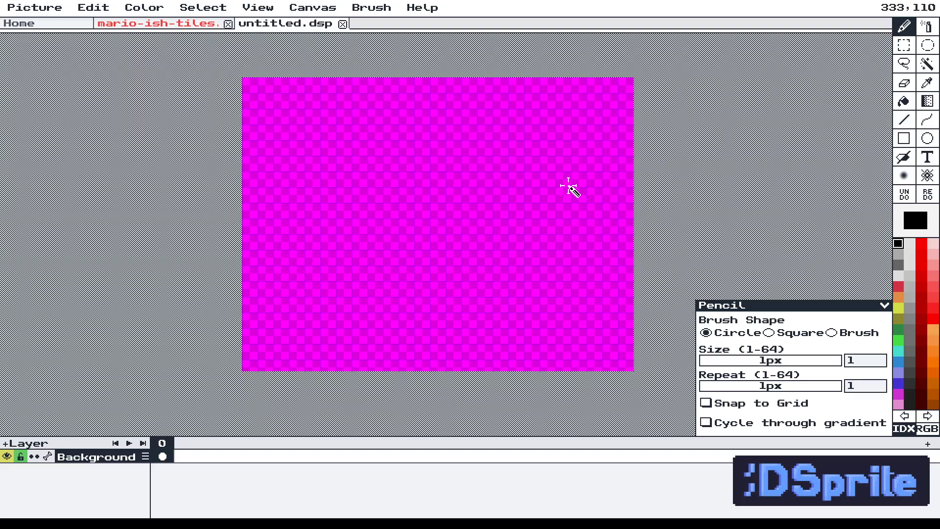
Add a new tilemap layer named Tilemap with a tile width and height of 16.
{"action": "scroll", "coordinate": [302, 144], "scroll_direction": "up", "scroll_amount": 1}
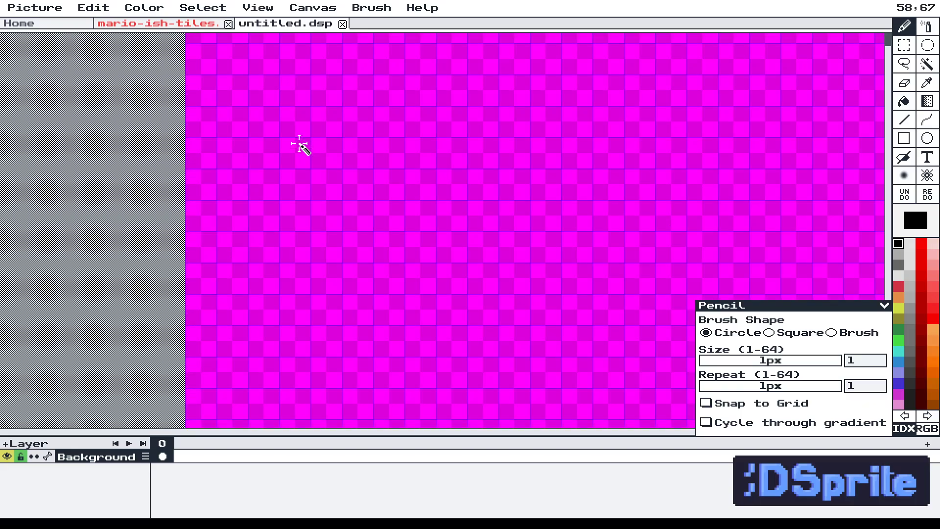
{"action": "left_click_drag", "start_coordinate": [321, 104], "coordinate": [319, 205]}
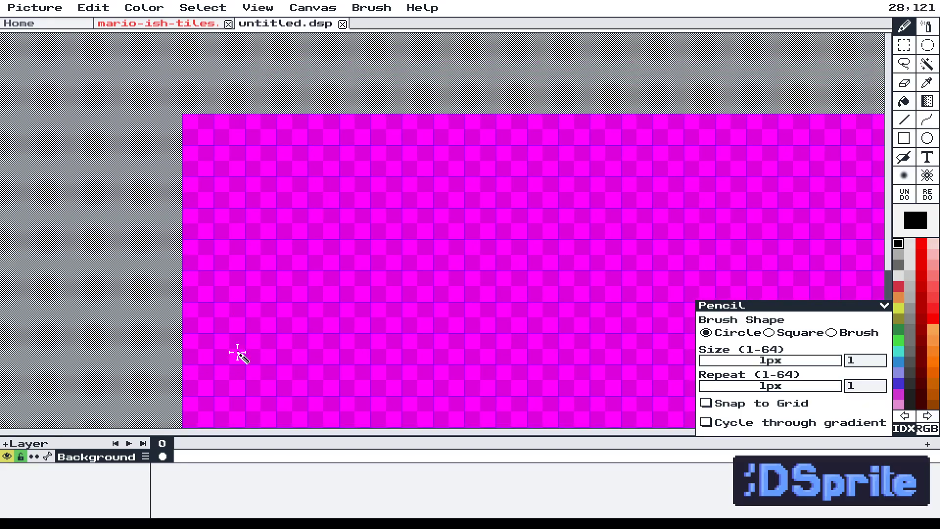
{"action": "right_click", "coordinate": [95, 459]}
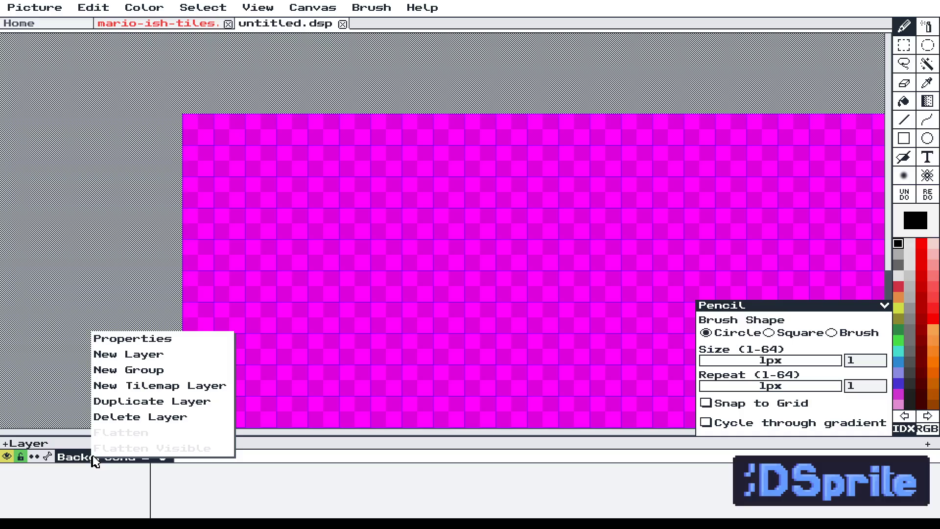
{"action": "left_click", "coordinate": [121, 387]}
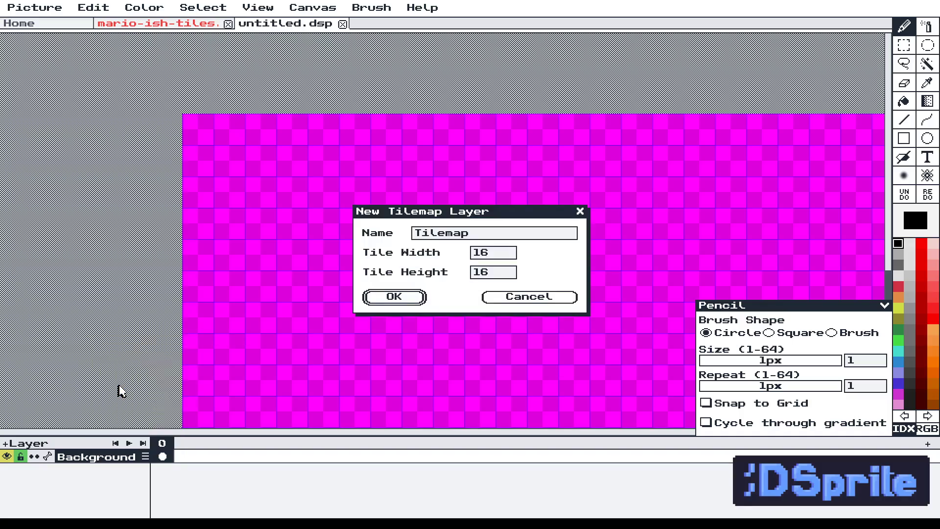
{"action": "left_click", "coordinate": [405, 296]}
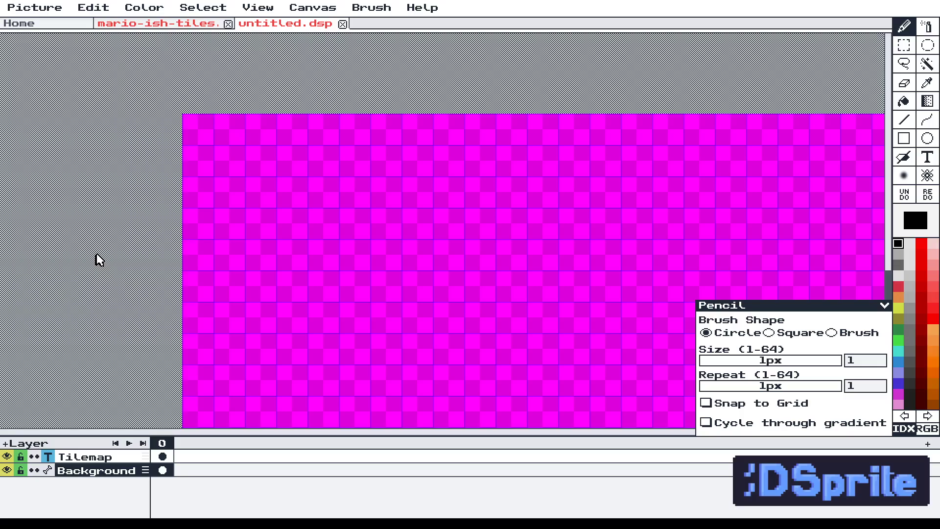
Switch the Tilemap layer to pixel mode and draw one black pixel in each of the top row's first six tiles.
{"action": "scroll", "coordinate": [277, 335], "scroll_direction": "up", "scroll_amount": 1}
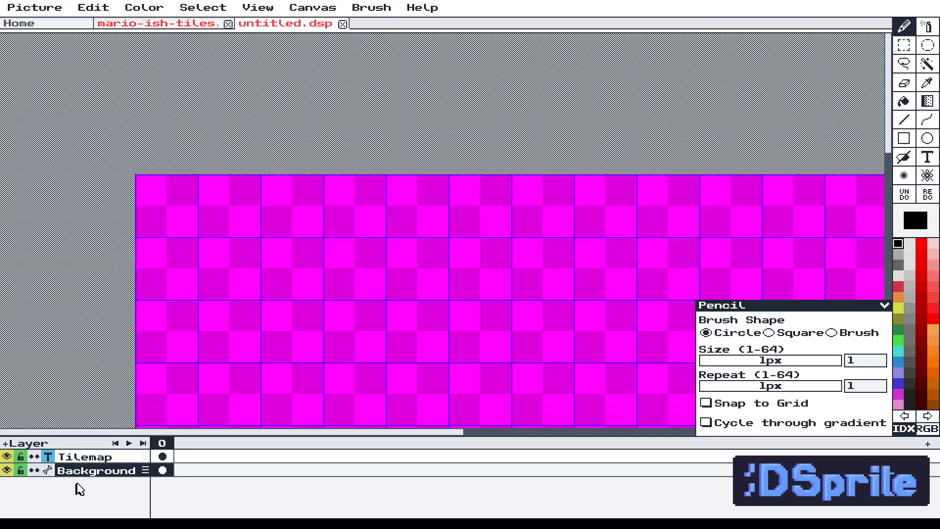
{"action": "left_click", "coordinate": [89, 462]}
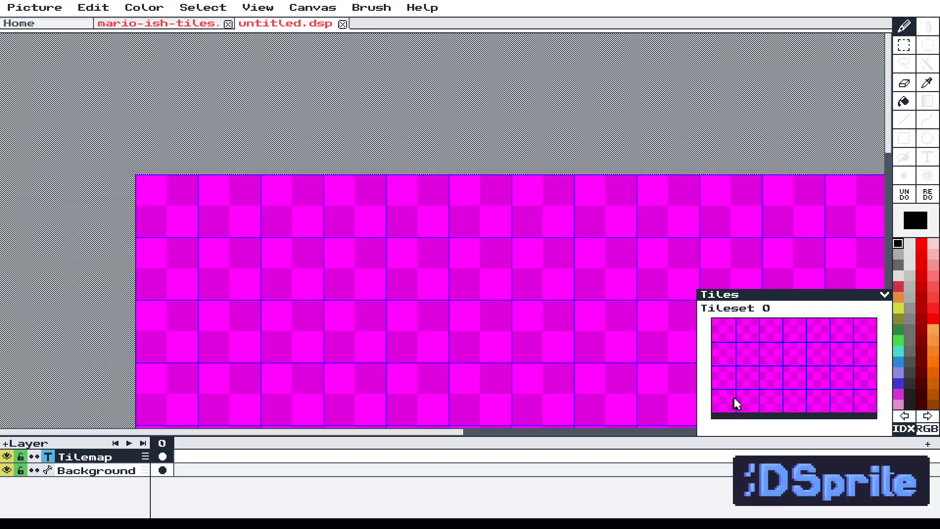
{"action": "left_click", "coordinate": [47, 457]}
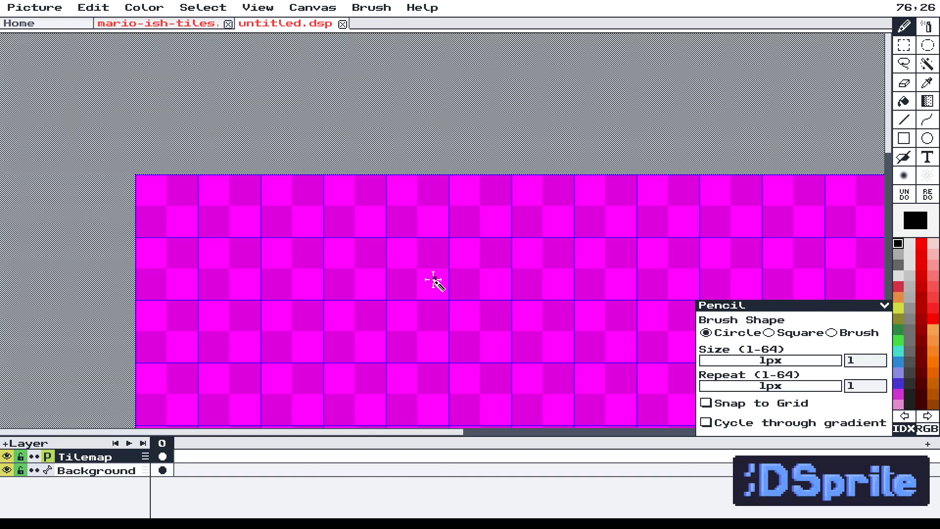
{"action": "left_click", "coordinate": [172, 216]}
{"action": "left_click", "coordinate": [227, 200]}
{"action": "left_click", "coordinate": [282, 208]}
{"action": "left_click", "coordinate": [380, 216]}
{"action": "left_click", "coordinate": [411, 215]}
{"action": "left_click", "coordinate": [477, 204]}
Return the Tilemap layer to tile mode and examine the index numbers of the drawn tiles.
{"action": "left_click", "coordinate": [47, 458]}
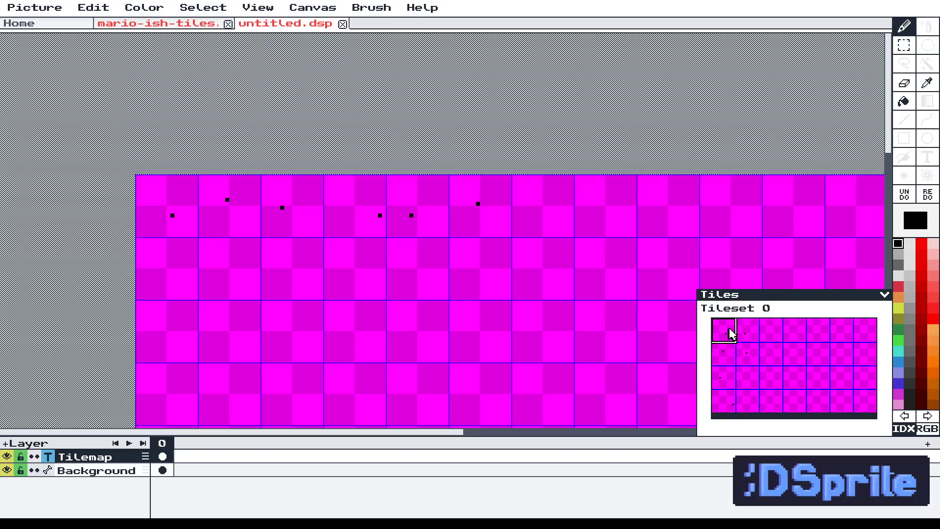
{"action": "key", "text": "ctrl"}
{"action": "key", "text": "ctrl"}
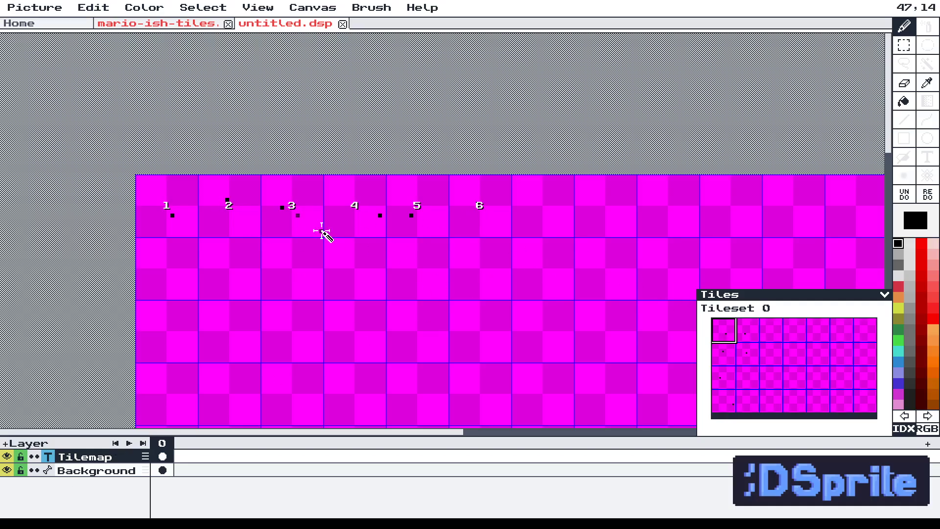
{"action": "key", "text": "ctrl"}
{"action": "key", "text": "ctrl"}
{"action": "key", "text": "ctrl"}
{"action": "key", "text": "ctrl"}
{"action": "key", "text": "ctrl"}
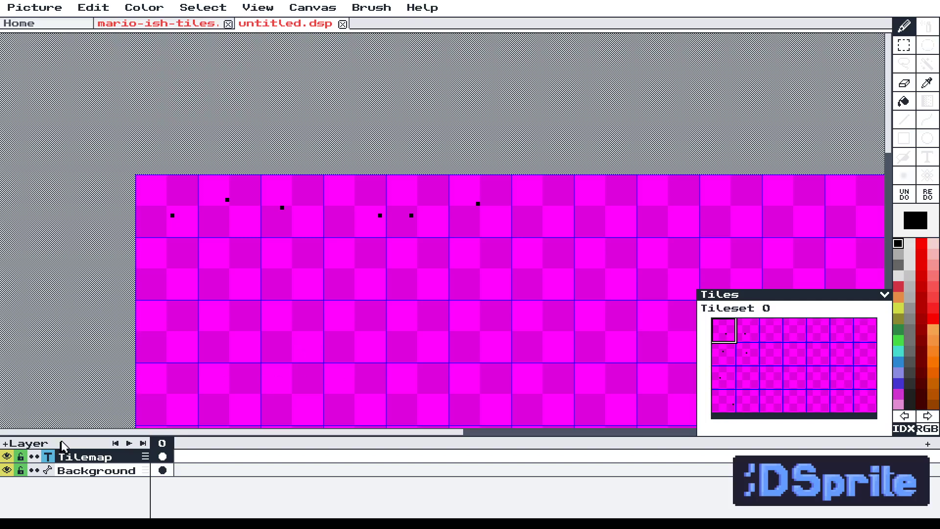
Put the Tilemap layer in pixel mode and cover the first tile with a filled brown rectangle.
{"action": "left_click", "coordinate": [47, 456]}
{"action": "scroll", "coordinate": [190, 213], "scroll_direction": "up", "scroll_amount": 2}
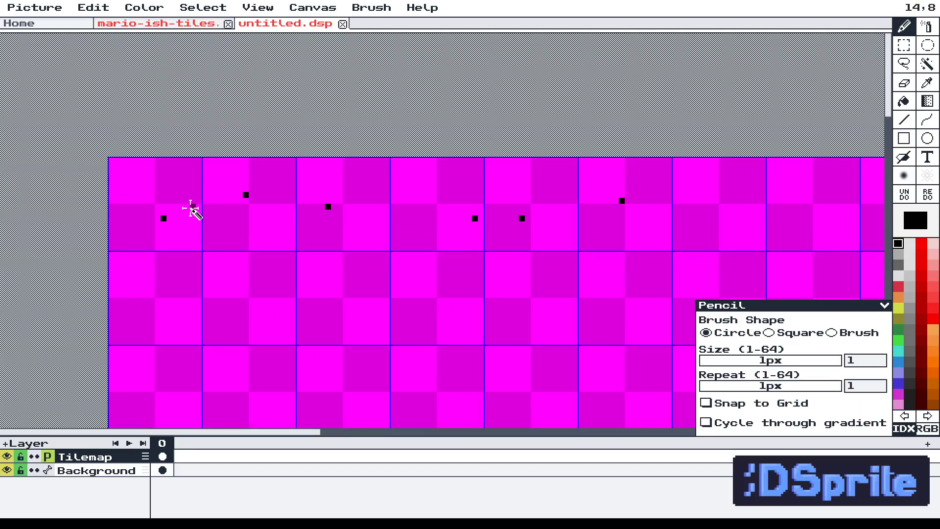
{"action": "left_click_drag", "start_coordinate": [191, 207], "coordinate": [325, 225]}
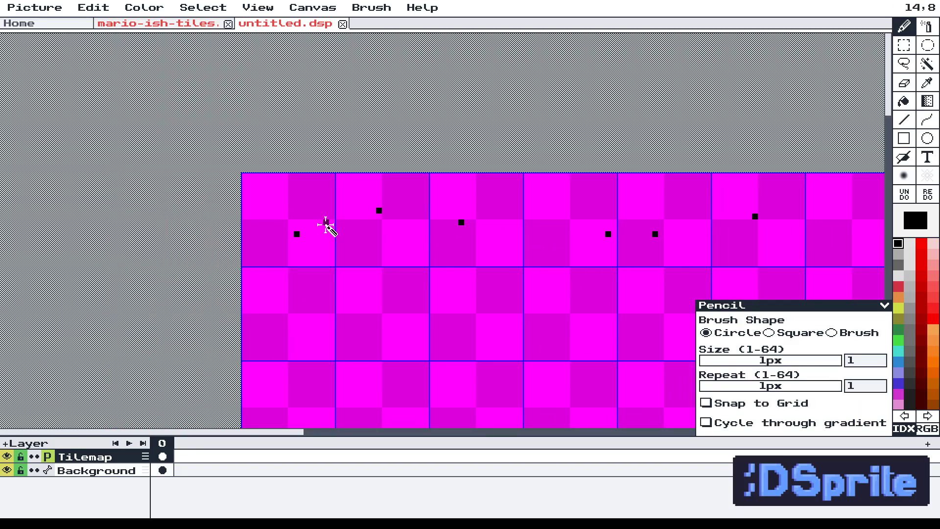
{"action": "left_click", "coordinate": [934, 363]}
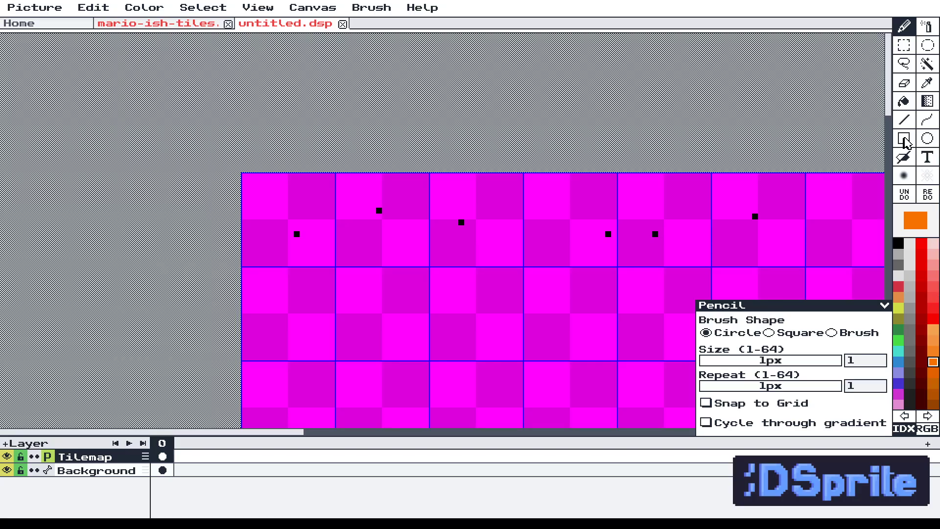
{"action": "left_click", "coordinate": [933, 394]}
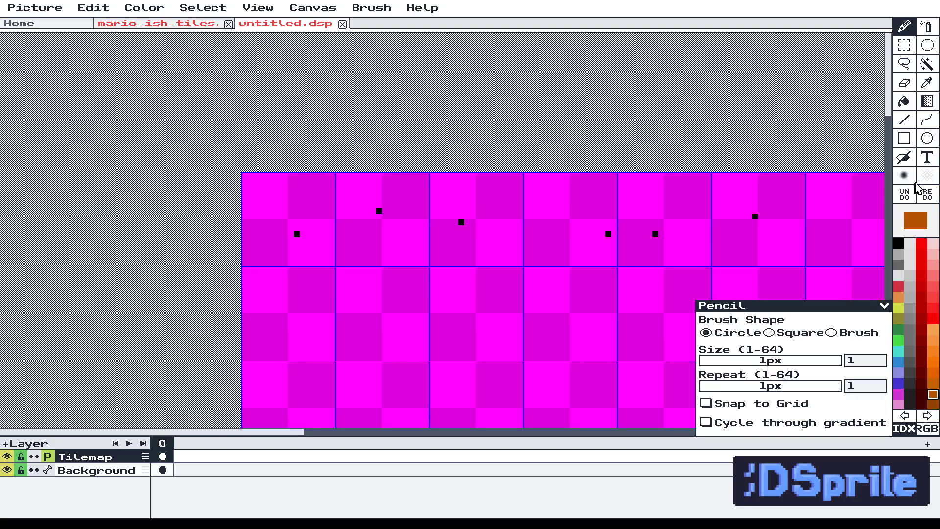
{"action": "left_click", "coordinate": [906, 138]}
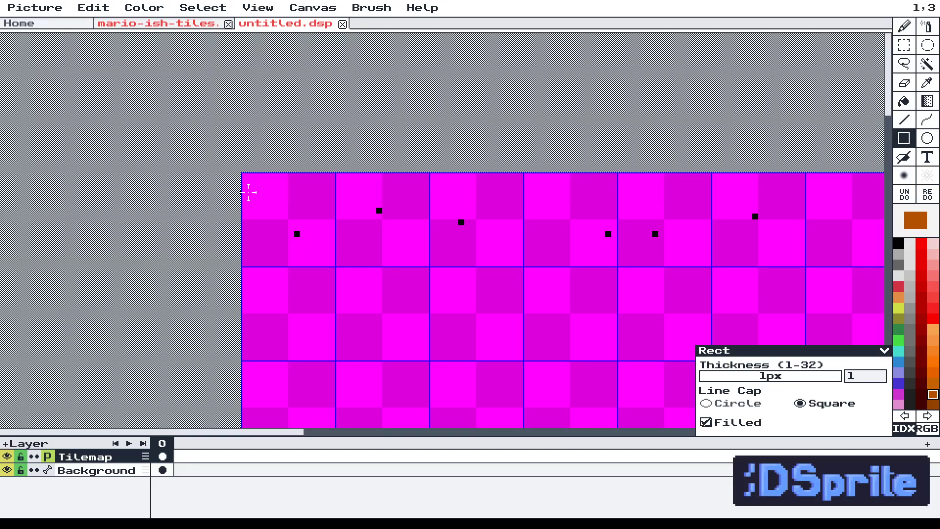
{"action": "left_click_drag", "start_coordinate": [248, 185], "coordinate": [331, 263]}
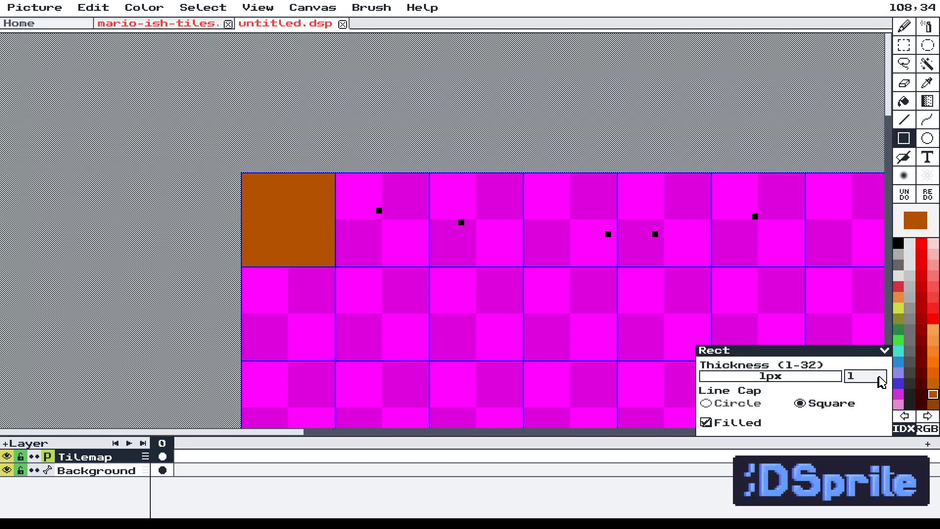
Outline a light orange diamond spanning the first tile with 1 px lines and fill its interior with the same orange.
{"action": "left_click", "coordinate": [933, 351]}
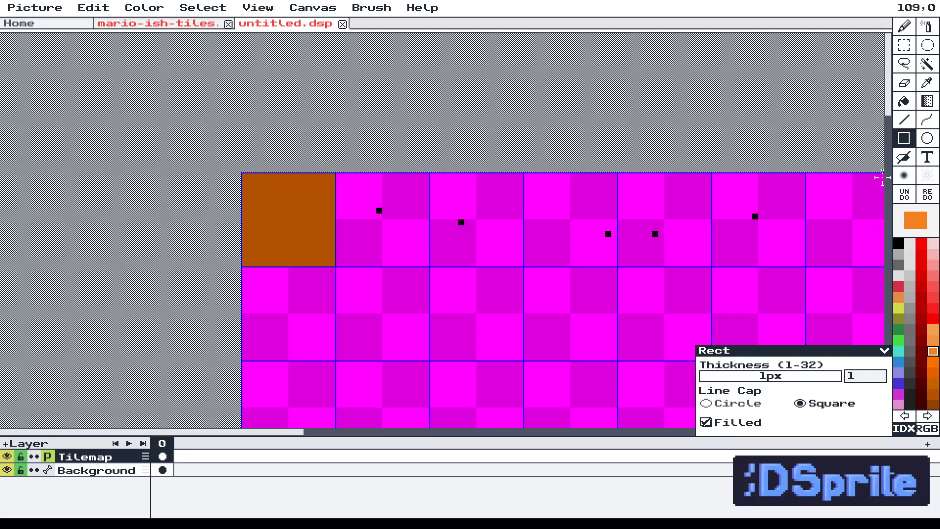
{"action": "left_click", "coordinate": [904, 119]}
{"action": "scroll", "coordinate": [284, 216], "scroll_direction": "up", "scroll_amount": 2}
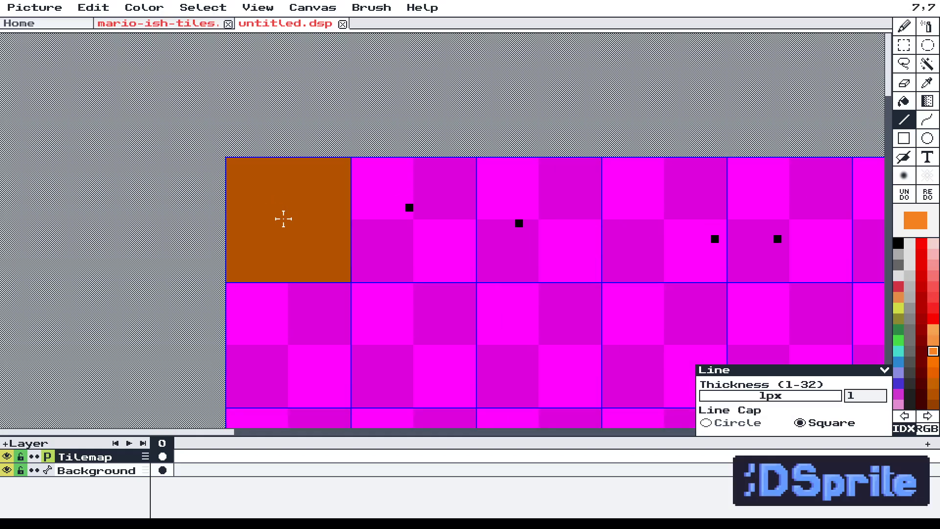
{"action": "mouse_move", "coordinate": [284, 286]}
{"action": "left_mouse_down"}
{"action": "mouse_move", "coordinate": [221, 224]}
{"action": "mouse_move", "coordinate": [280, 151]}
{"action": "mouse_move", "coordinate": [352, 215]}
{"action": "mouse_move", "coordinate": [287, 273]}
{"action": "mouse_move", "coordinate": [293, 282]}
{"action": "left_mouse_up"}
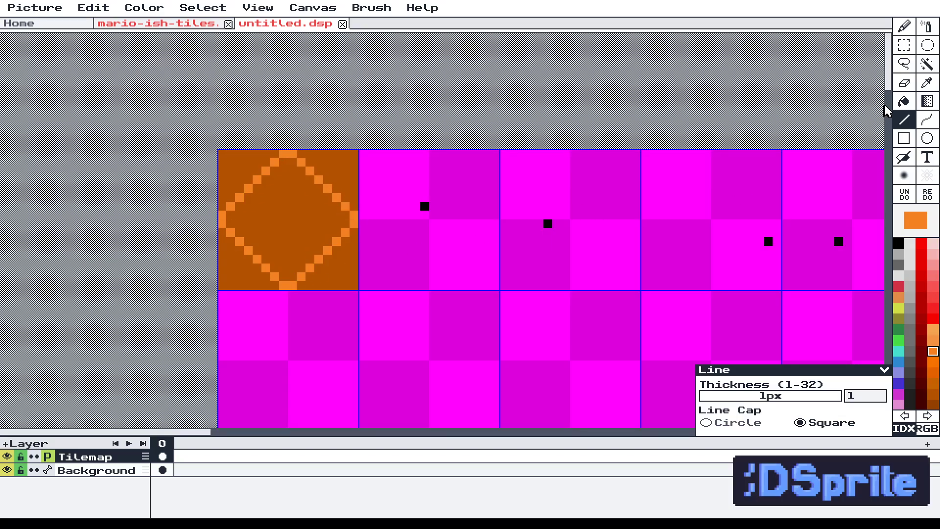
{"action": "left_click", "coordinate": [904, 102]}
{"action": "left_click", "coordinate": [284, 219]}
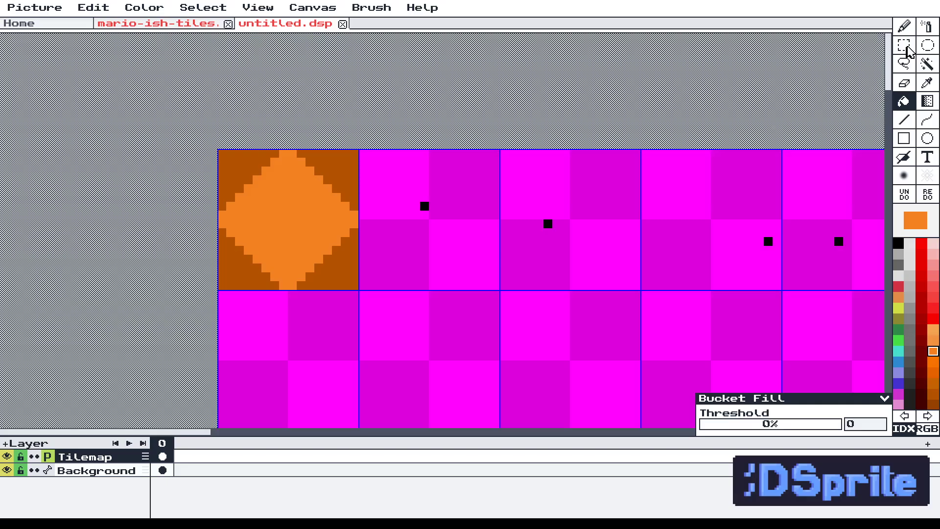
Copy the 16x16 diamond tile into the second cell of the top row and deselect it.
{"action": "left_click", "coordinate": [905, 47]}
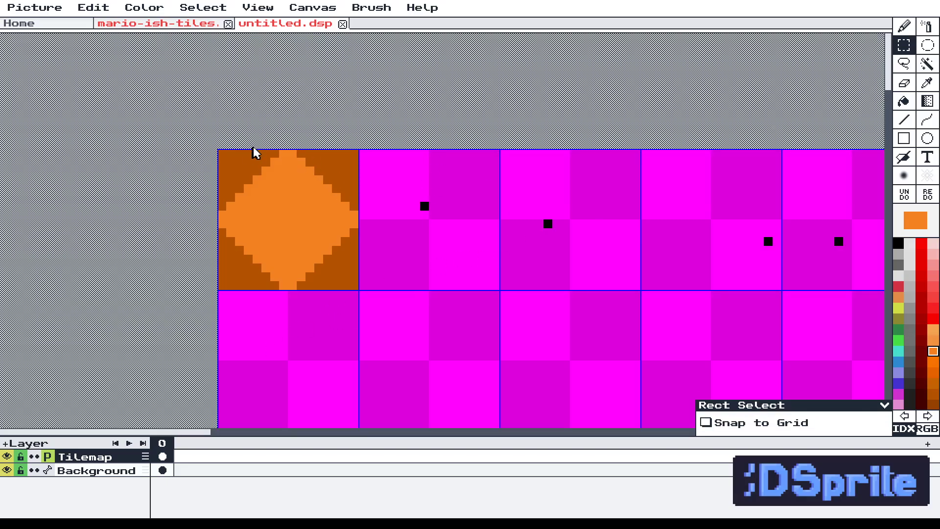
{"action": "left_click_drag", "start_coordinate": [222, 152], "coordinate": [358, 287]}
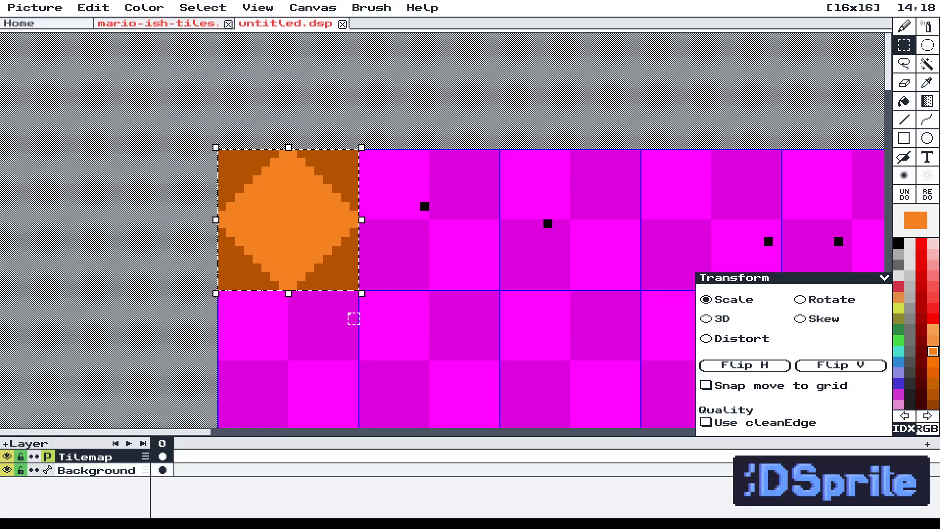
{"action": "left_click_drag", "start_coordinate": [304, 238], "coordinate": [445, 238]}
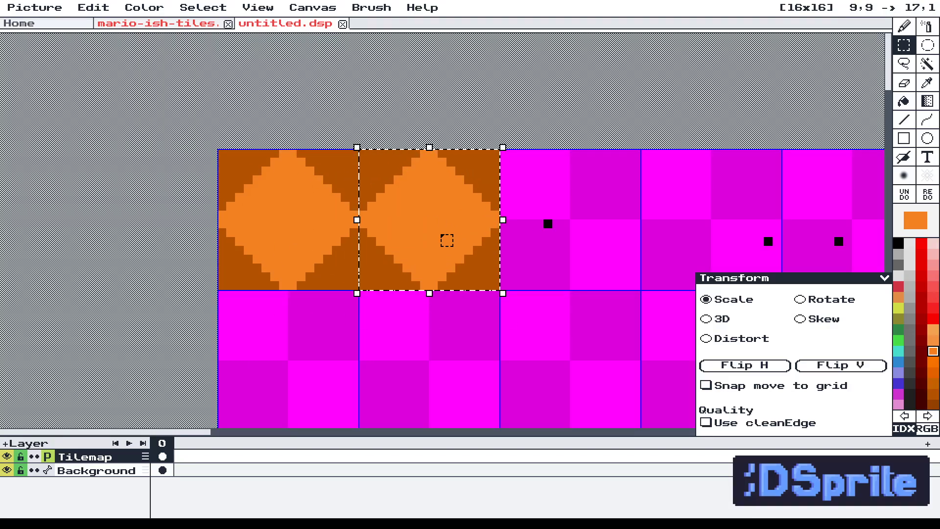
{"action": "left_click", "coordinate": [501, 247]}
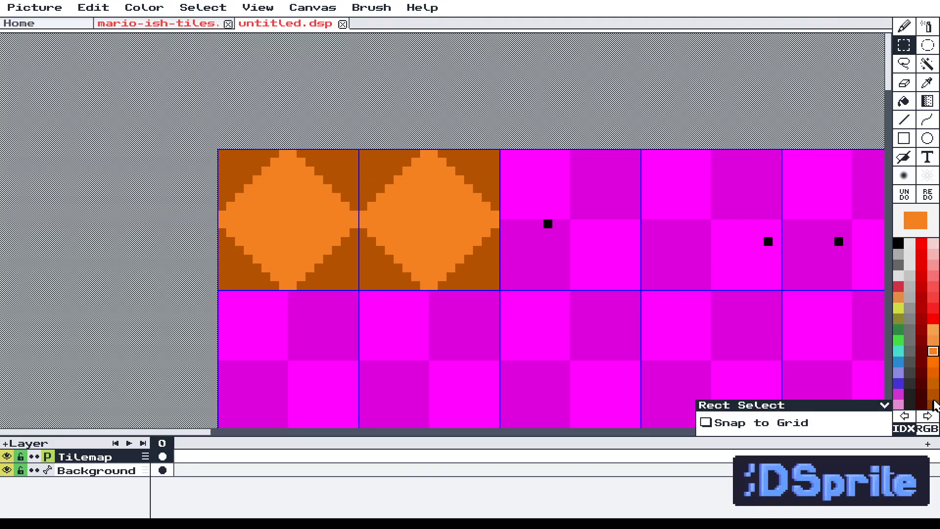
Draw a 1 px dark red line down the second tile's right edge and a light orange line just inside it.
{"action": "scroll", "coordinate": [930, 394], "scroll_direction": "down", "scroll_amount": 2}
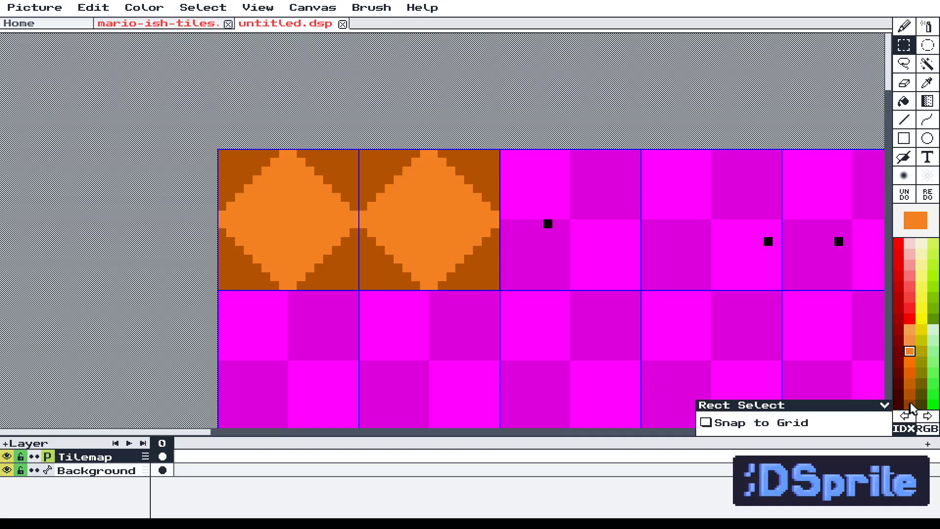
{"action": "left_click", "coordinate": [899, 374]}
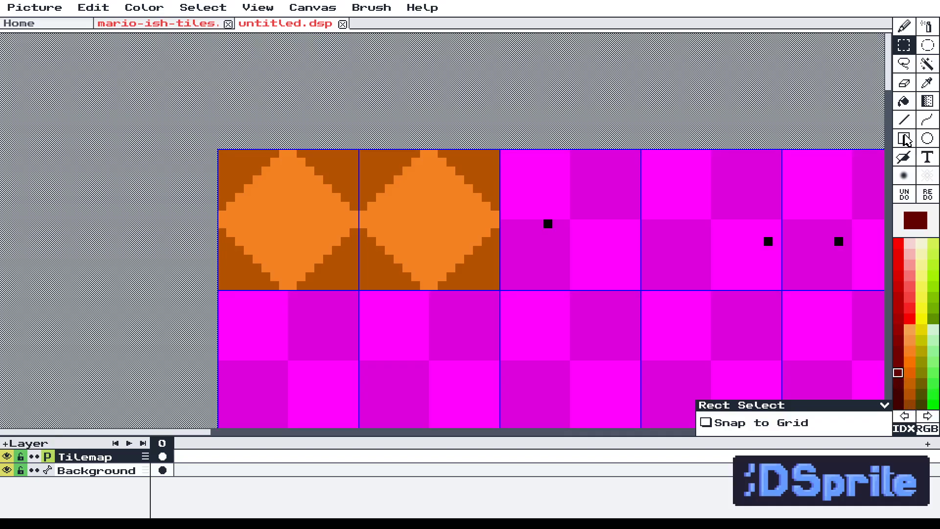
{"action": "left_click", "coordinate": [904, 120]}
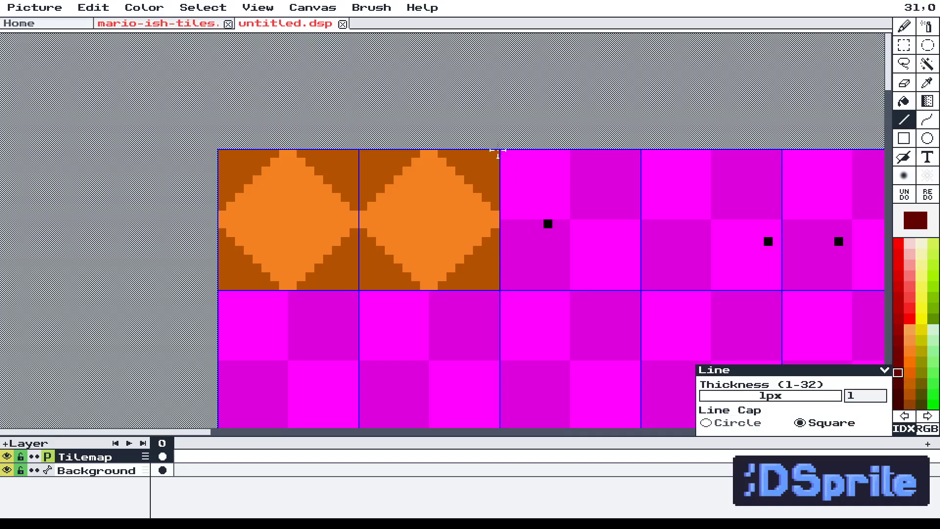
{"action": "left_click_drag", "start_coordinate": [497, 152], "coordinate": [498, 288]}
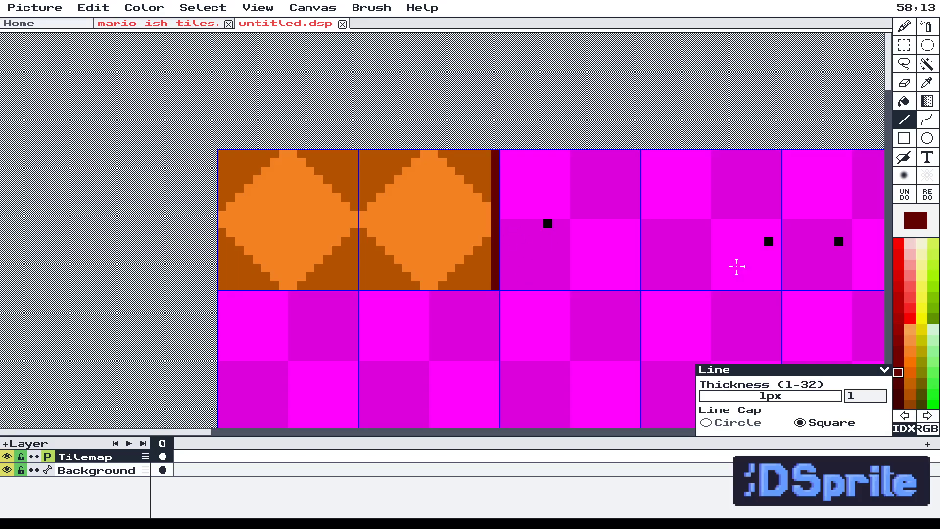
{"action": "left_click", "coordinate": [910, 351]}
{"action": "left_click_drag", "start_coordinate": [487, 157], "coordinate": [486, 282]}
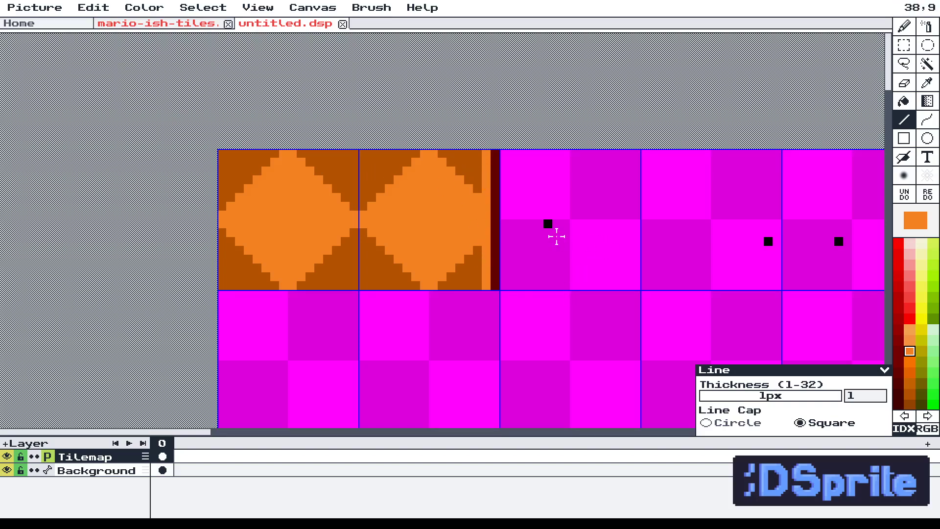
Copy the plain 16x16 diamond tile from the first cell into the third cell of the top row and deselect it.
{"action": "left_click", "coordinate": [904, 46]}
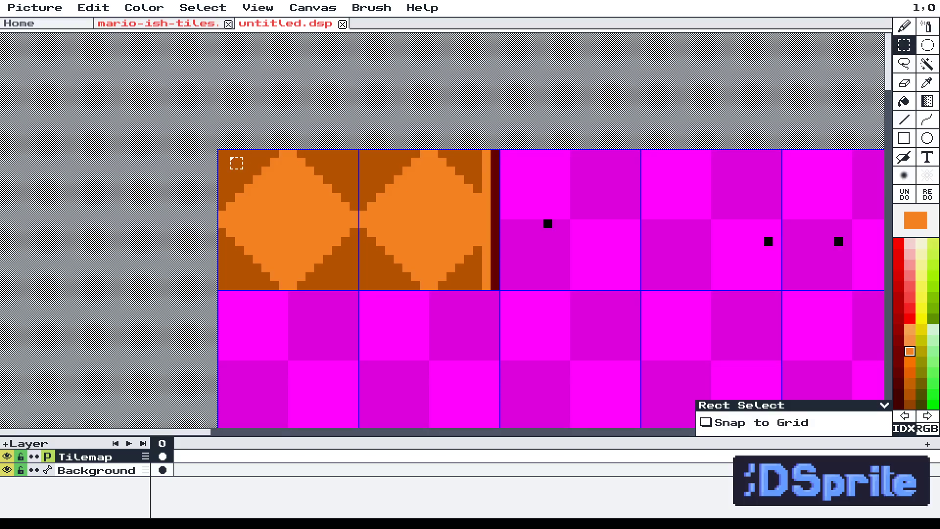
{"action": "left_click_drag", "start_coordinate": [228, 159], "coordinate": [359, 293]}
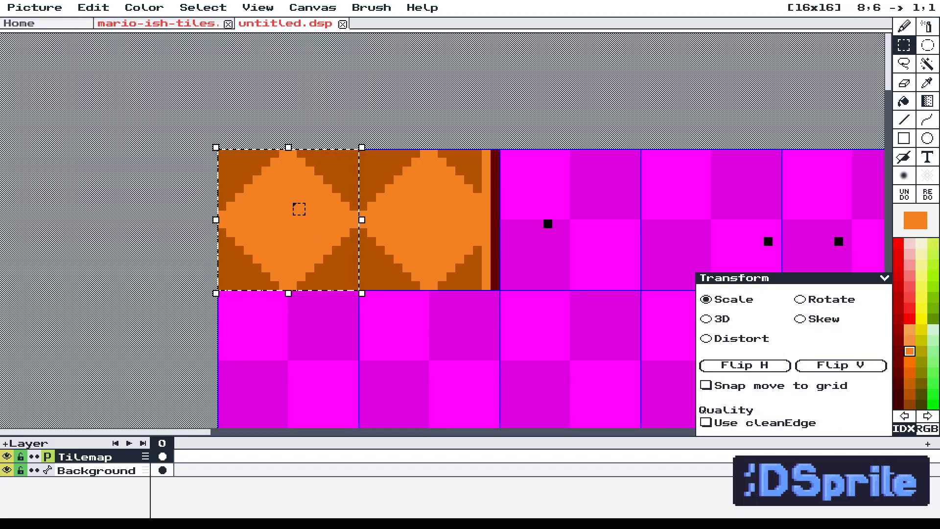
{"action": "left_click_drag", "start_coordinate": [299, 209], "coordinate": [581, 210]}
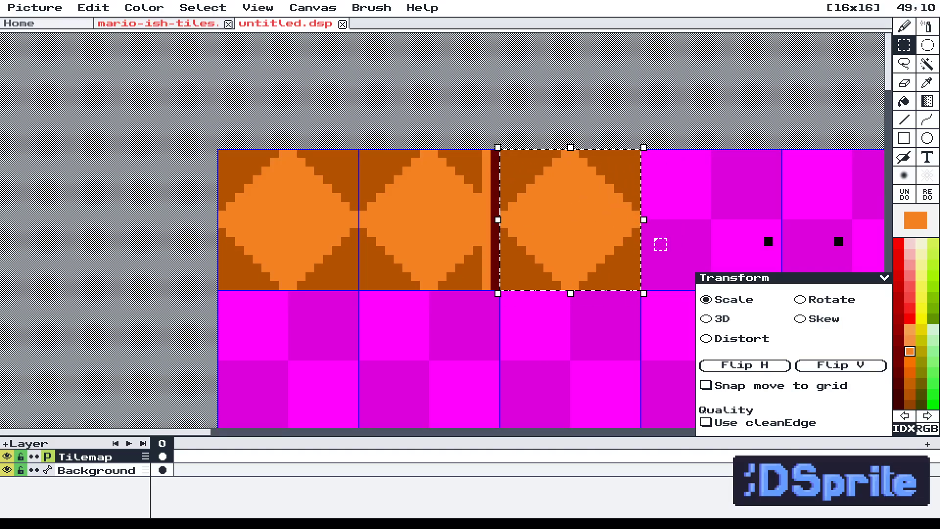
{"action": "left_click", "coordinate": [826, 272]}
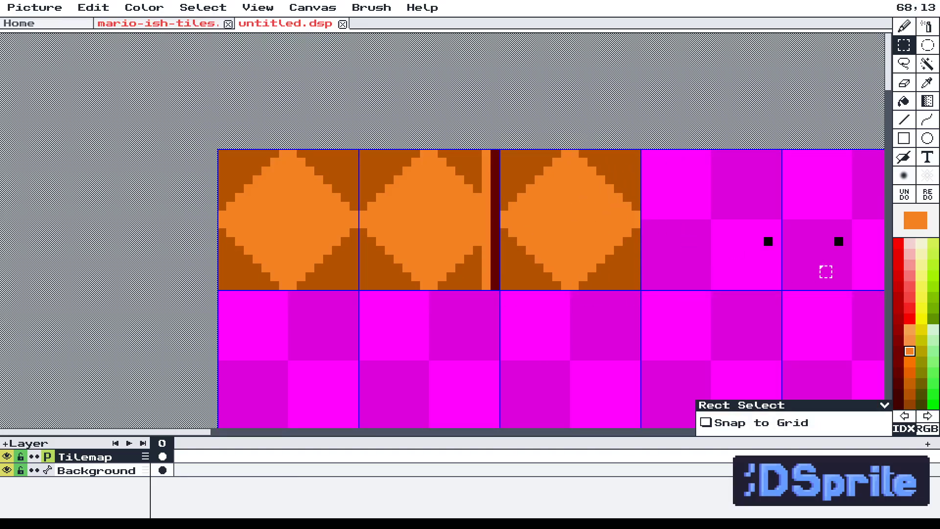
Draw a 1 px dark red line down the third tile's left edge and a light orange line just inside it.
{"action": "left_click", "coordinate": [899, 384]}
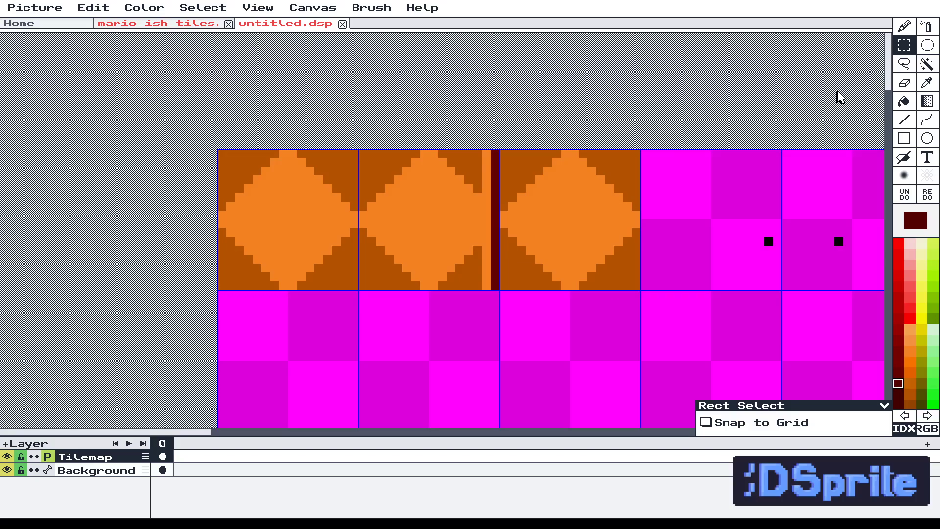
{"action": "left_click", "coordinate": [910, 116]}
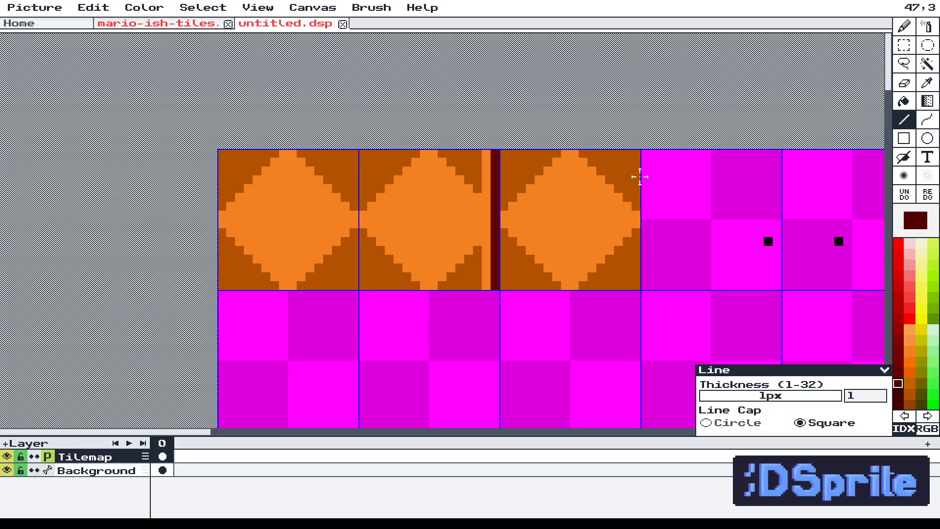
{"action": "key", "text": "i"}
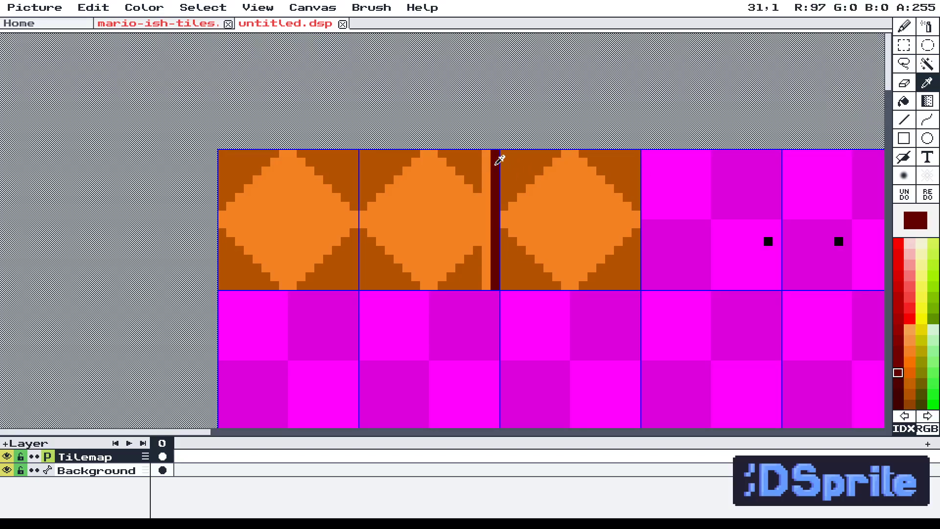
{"action": "key", "text": "l"}
{"action": "left_click_drag", "start_coordinate": [504, 154], "coordinate": [503, 282]}
{"action": "key", "text": "i"}
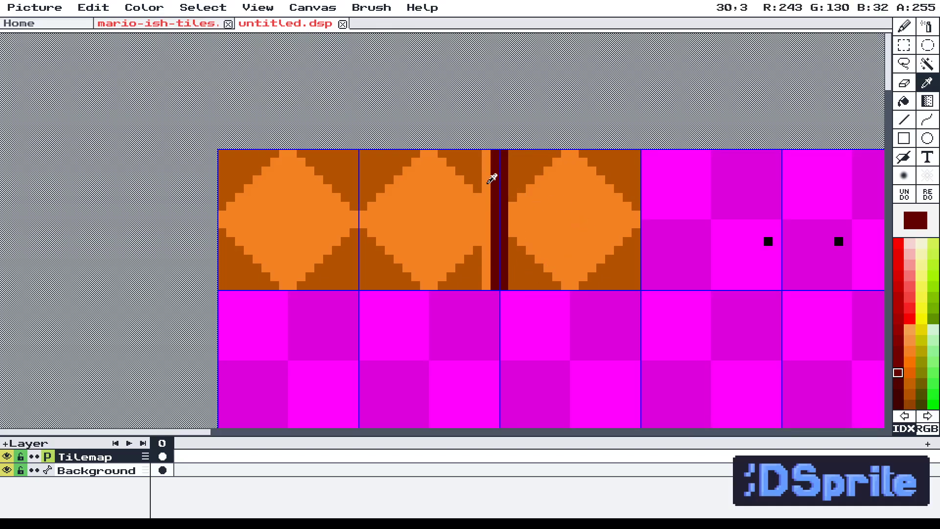
{"action": "left_click", "coordinate": [487, 178]}
{"action": "key", "text": "l"}
{"action": "left_click_drag", "start_coordinate": [511, 154], "coordinate": [510, 282]}
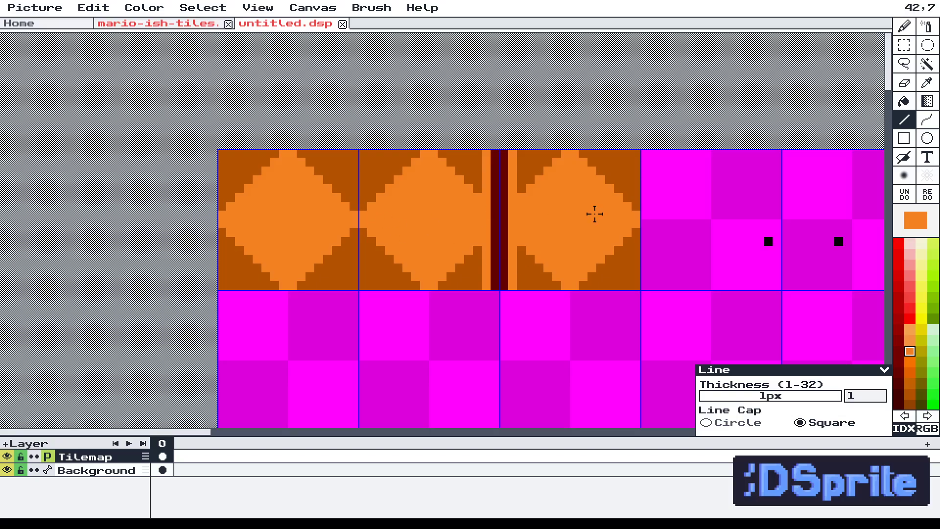
Copy the plain 16x16 diamond tile from the first cell into the fourth cell of the top row and deselect it.
{"action": "scroll", "coordinate": [388, 237], "scroll_direction": "down", "scroll_amount": 1}
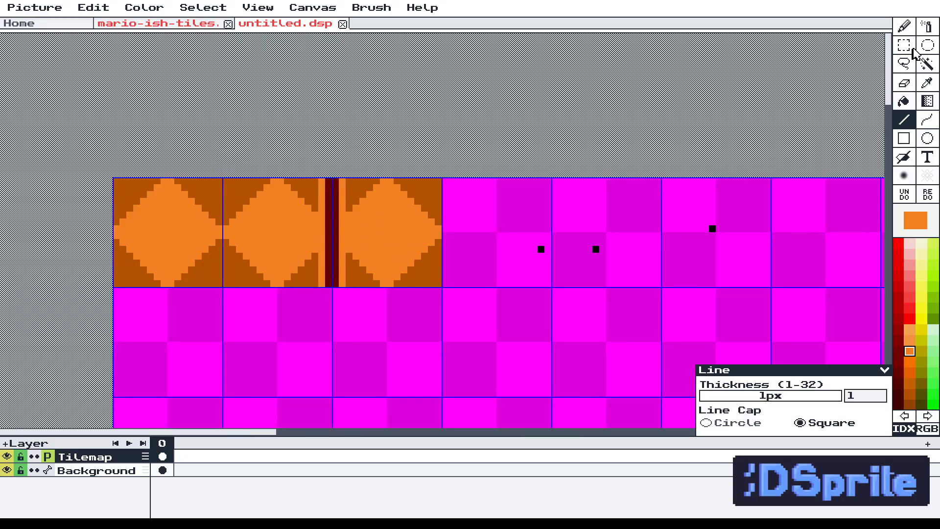
{"action": "left_click", "coordinate": [905, 47]}
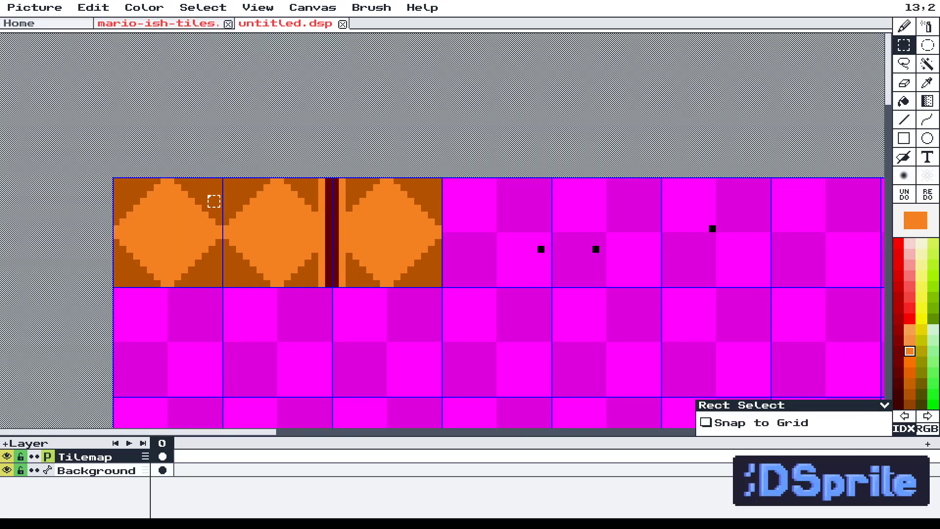
{"action": "left_click_drag", "start_coordinate": [117, 185], "coordinate": [224, 289]}
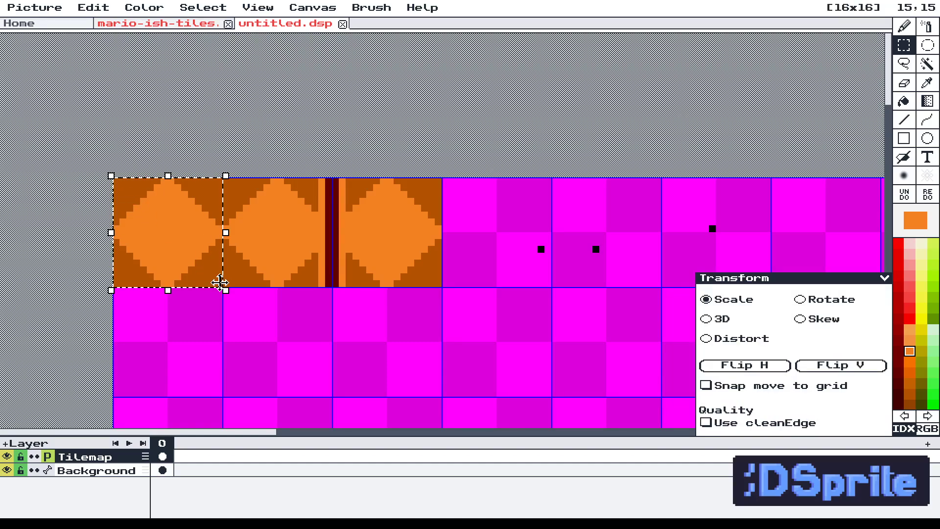
{"action": "left_click_drag", "start_coordinate": [157, 227], "coordinate": [495, 234]}
{"action": "left_click", "coordinate": [499, 245]}
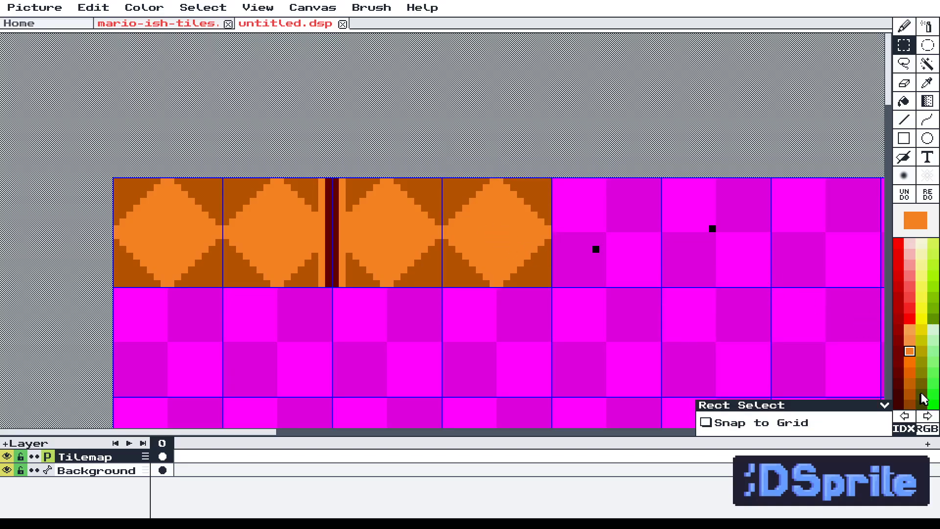
Draw a 1 px dark green line along the fourth tile's top edge and a medium green line directly beneath it.
{"action": "scroll", "coordinate": [923, 399], "scroll_direction": "down", "scroll_amount": 2}
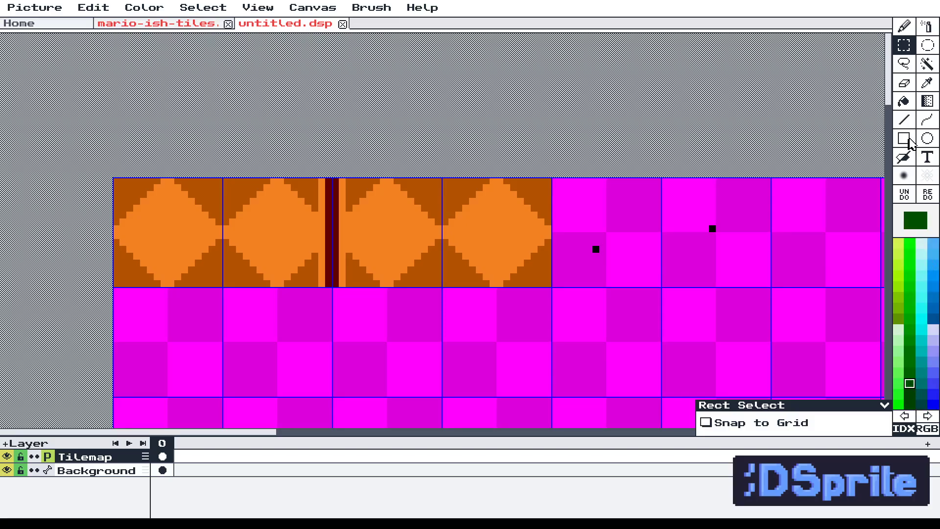
{"action": "left_click", "coordinate": [905, 120]}
{"action": "scroll", "coordinate": [416, 178], "scroll_direction": "up", "scroll_amount": 1}
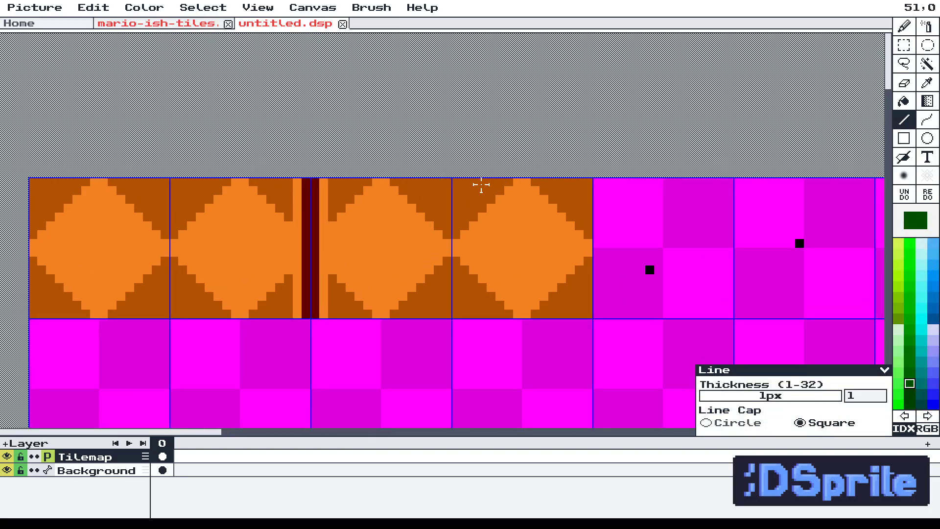
{"action": "left_click_drag", "start_coordinate": [467, 185], "coordinate": [591, 180]}
{"action": "left_click", "coordinate": [910, 287]}
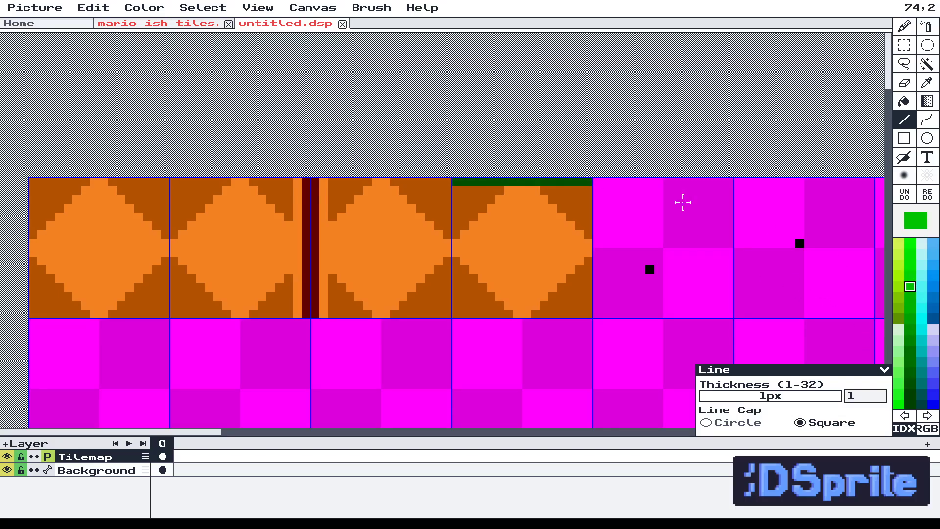
{"action": "left_click_drag", "start_coordinate": [461, 190], "coordinate": [587, 190]}
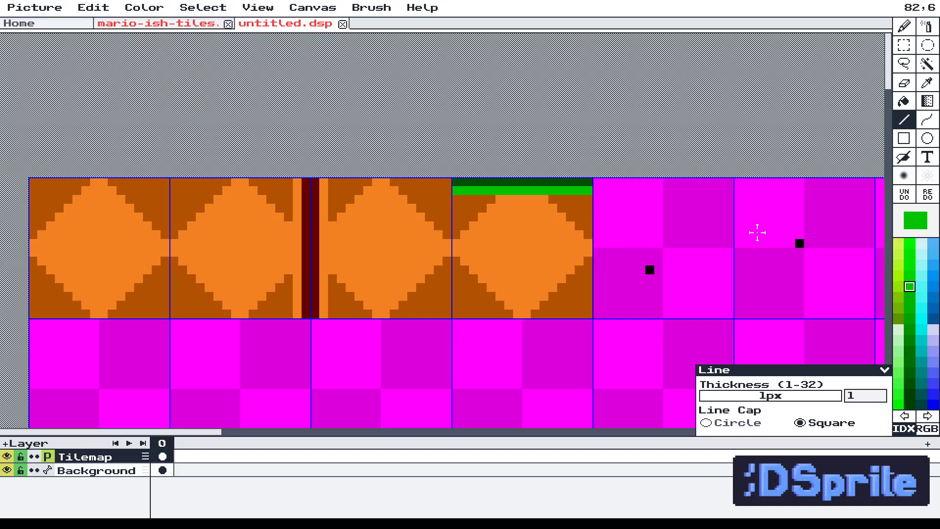
Draw bright green grass blades alternating 3 px and 2 px long under the fourth tile's green band, filling the gaps with darker green blades.
{"action": "left_click", "coordinate": [910, 265]}
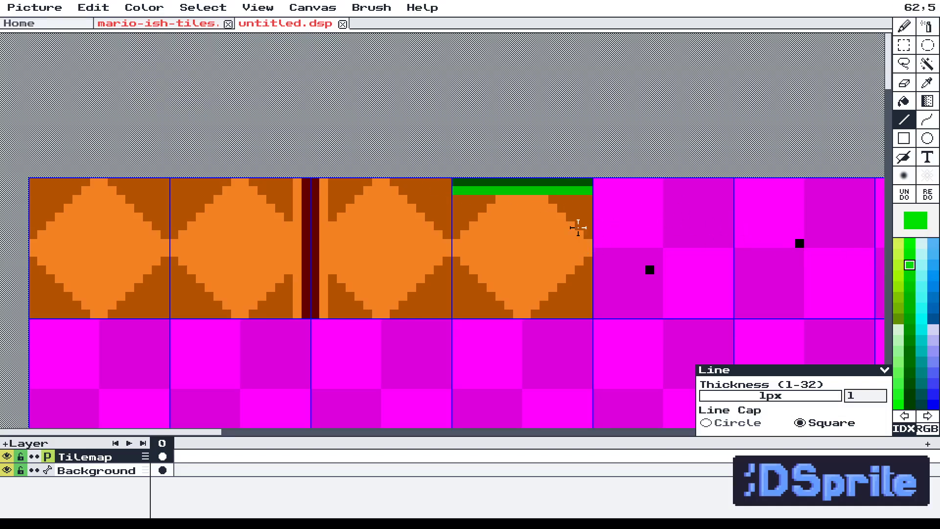
{"action": "scroll", "coordinate": [478, 218], "scroll_direction": "up", "scroll_amount": 1}
{"action": "left_click_drag", "start_coordinate": [453, 198], "coordinate": [448, 216]}
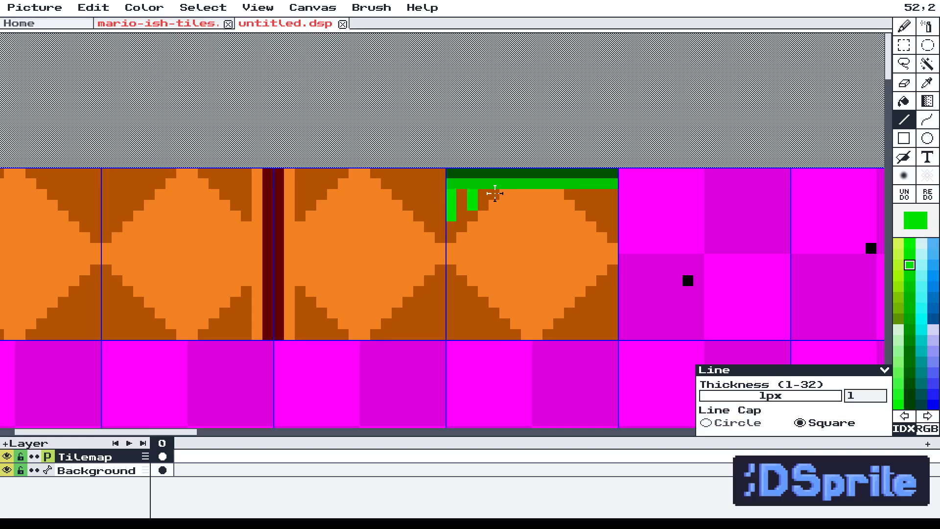
{"action": "left_click_drag", "start_coordinate": [495, 193], "coordinate": [493, 218]}
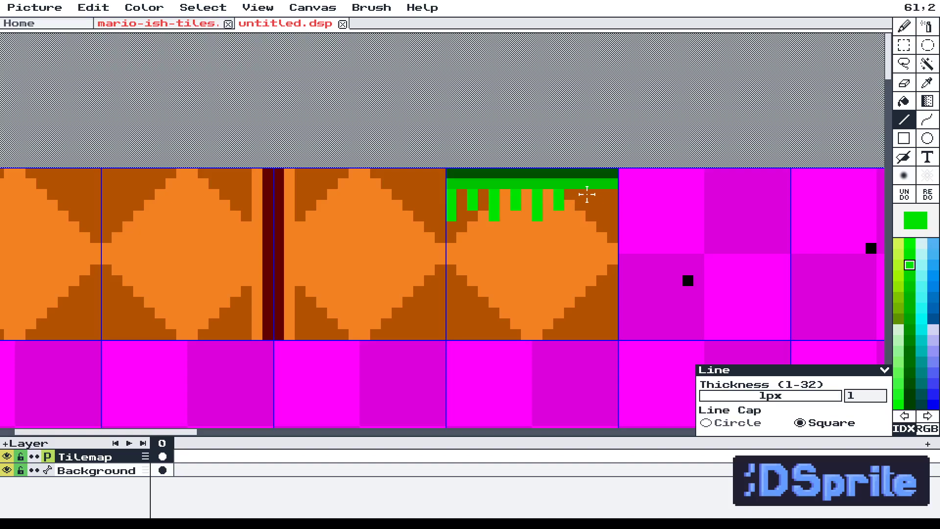
{"action": "left_click_drag", "start_coordinate": [582, 193], "coordinate": [583, 218]}
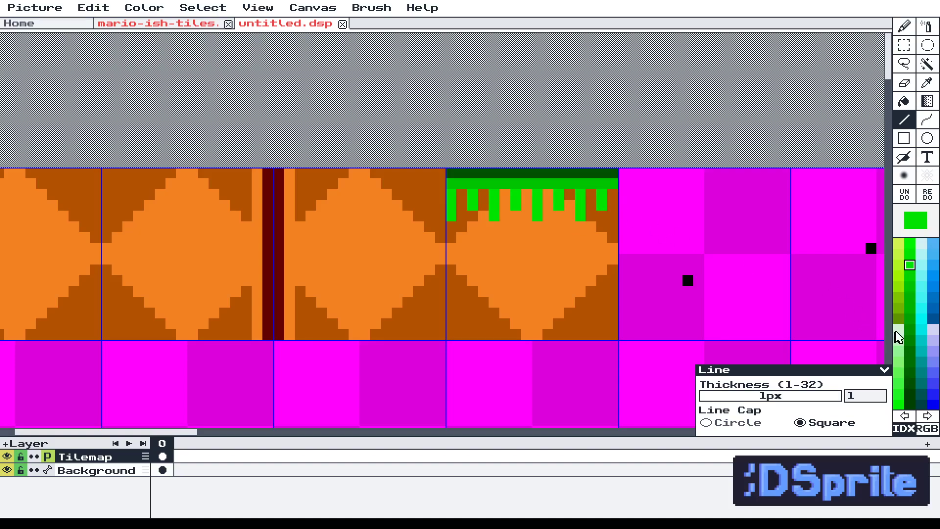
{"action": "left_click", "coordinate": [914, 317]}
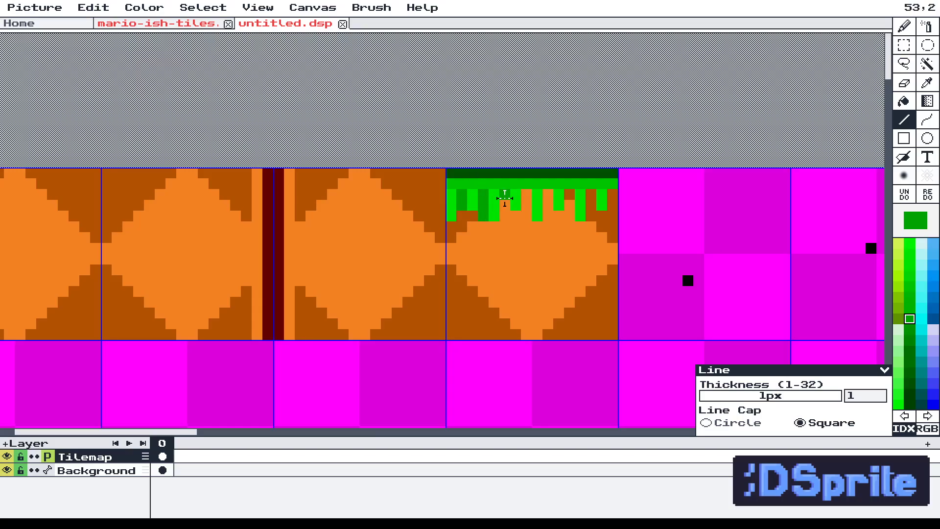
{"action": "left_click_drag", "start_coordinate": [529, 191], "coordinate": [571, 211]}
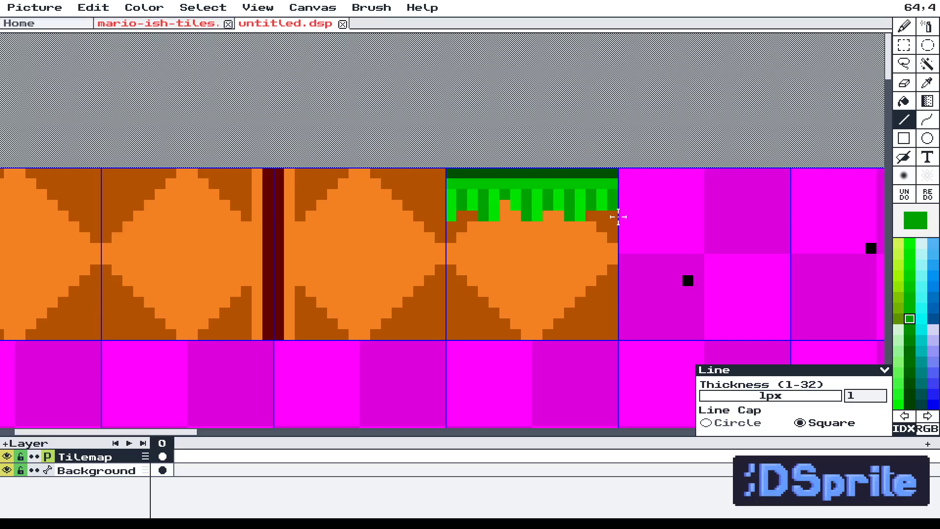
Copy the 32x16 pair of edge tiles from the second and third cells into the fifth and sixth cells.
{"action": "scroll", "coordinate": [504, 225], "scroll_direction": "down", "scroll_amount": 2}
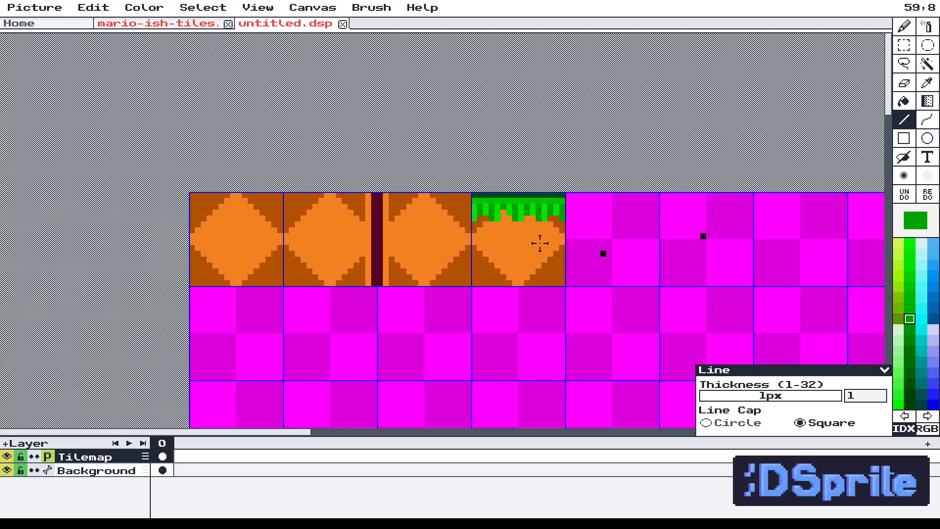
{"action": "left_click_drag", "start_coordinate": [536, 243], "coordinate": [484, 237]}
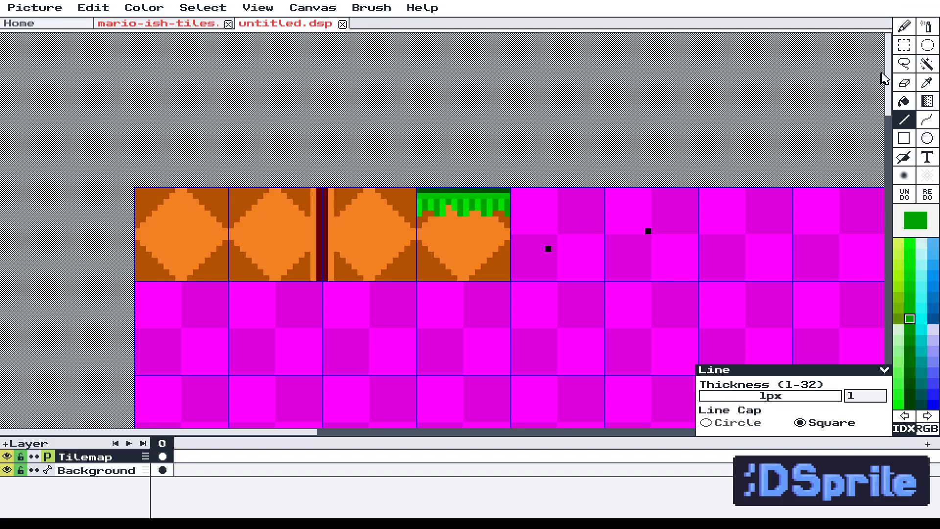
{"action": "left_click", "coordinate": [904, 46]}
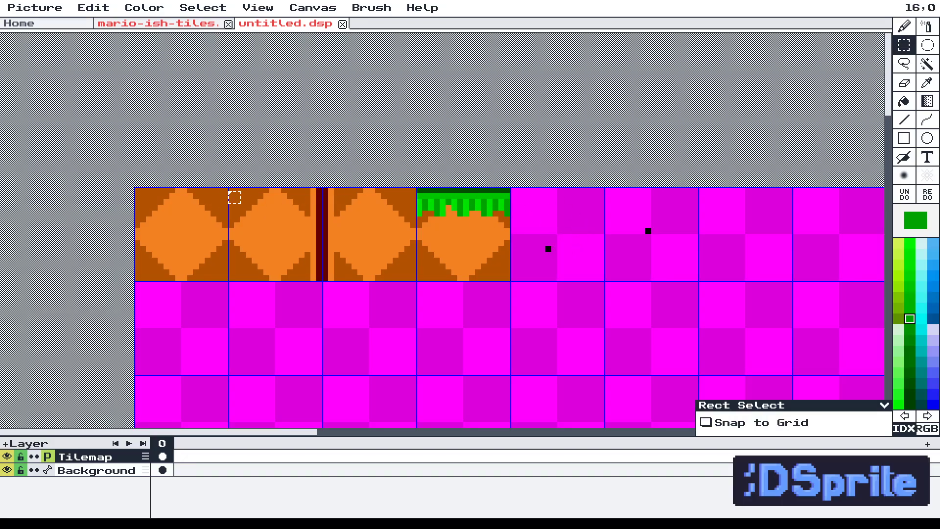
{"action": "left_click_drag", "start_coordinate": [234, 197], "coordinate": [419, 283]}
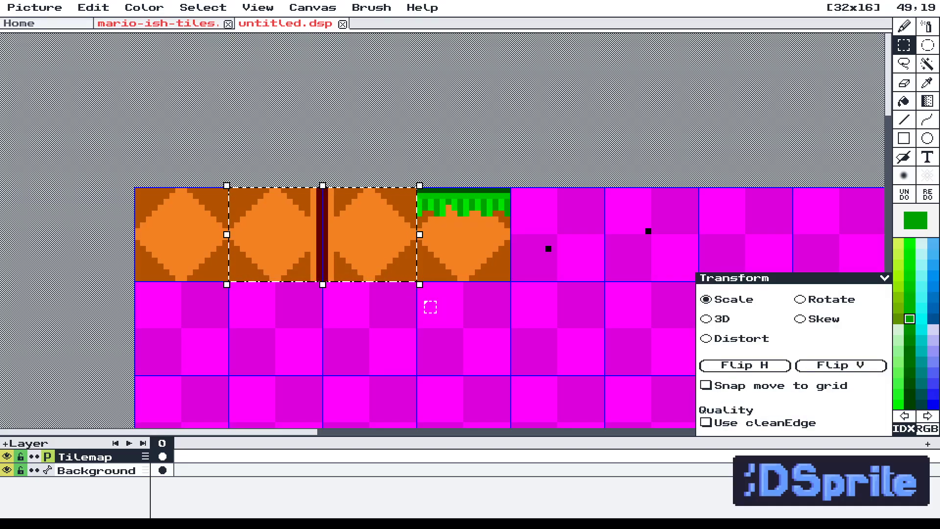
{"action": "left_click_drag", "start_coordinate": [295, 242], "coordinate": [478, 197]}
{"action": "key", "text": "Return"}
Draw a 1 px line in the grass tile's dark green across the top edge of the fifth and sixth tiles.
{"action": "scroll", "coordinate": [578, 221], "scroll_direction": "up", "scroll_amount": 3}
{"action": "left_click", "coordinate": [904, 121]}
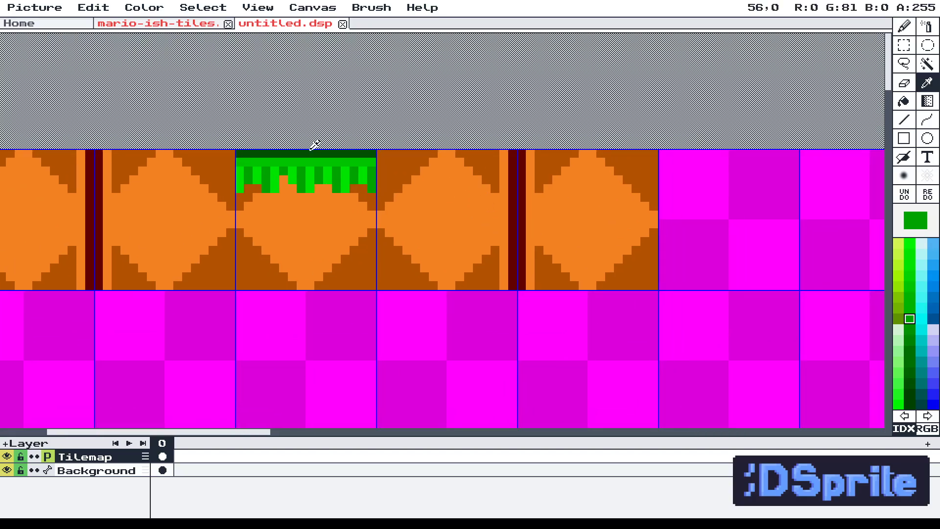
{"action": "left_click", "coordinate": [376, 152], "text": "alt"}
{"action": "mouse_move", "coordinate": [378, 151]}
{"action": "left_mouse_down"}
{"action": "mouse_move", "coordinate": [661, 157]}
{"action": "mouse_move", "coordinate": [644, 160]}
{"action": "left_mouse_up"}
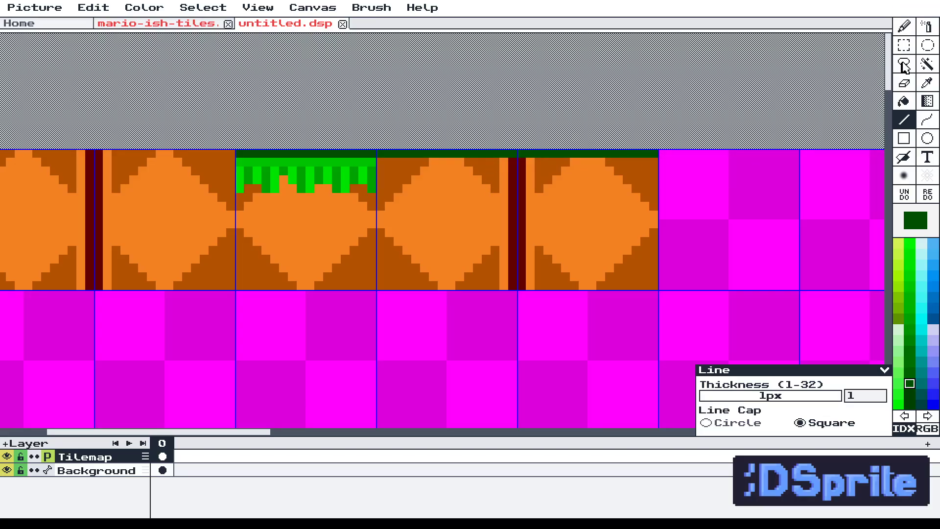
Erase three pixels from each facing top corner of the fifth and sixth tiles with the 1 px pencil to round them.
{"action": "left_click", "coordinate": [904, 27]}
{"action": "scroll", "coordinate": [512, 153], "scroll_direction": "up", "scroll_amount": 2}
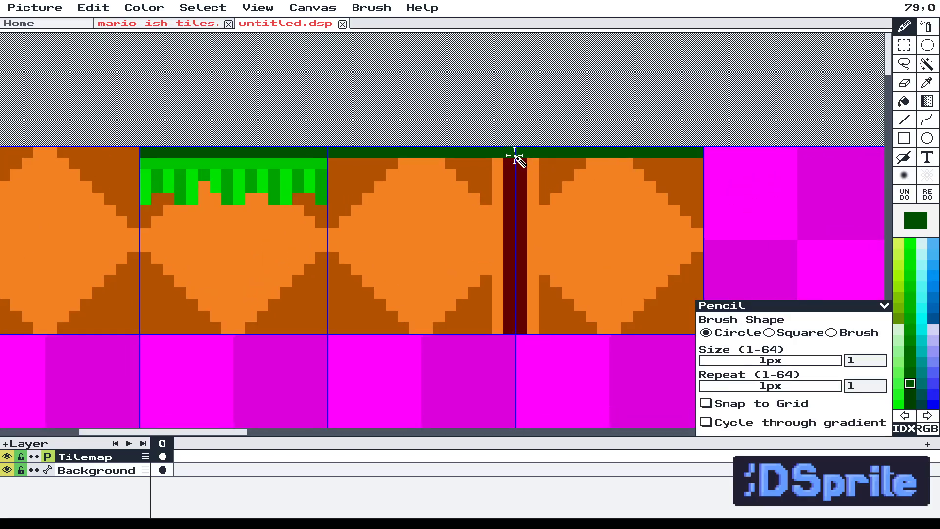
{"action": "right_click", "coordinate": [508, 153]}
{"action": "right_click", "coordinate": [496, 152]}
{"action": "right_click", "coordinate": [509, 163]}
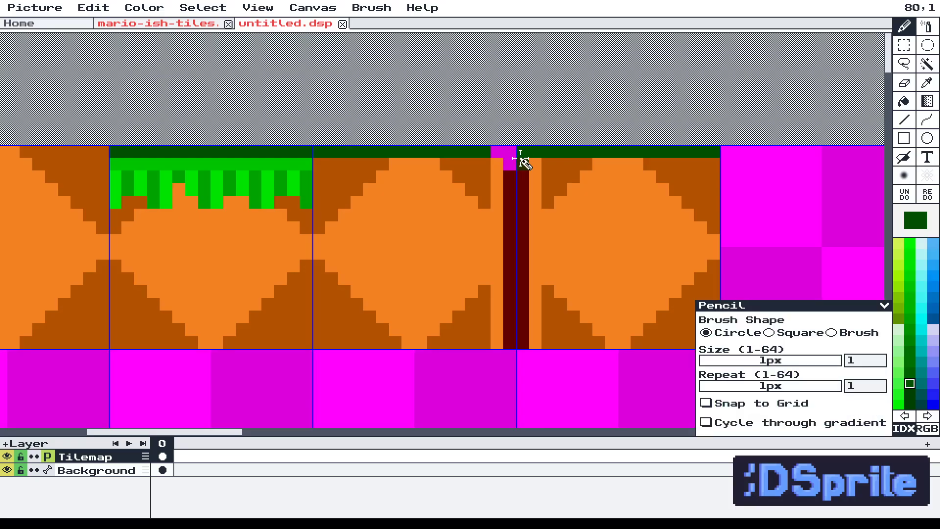
{"action": "right_click", "coordinate": [523, 154]}
{"action": "right_click", "coordinate": [523, 161]}
{"action": "right_click", "coordinate": [535, 153]}
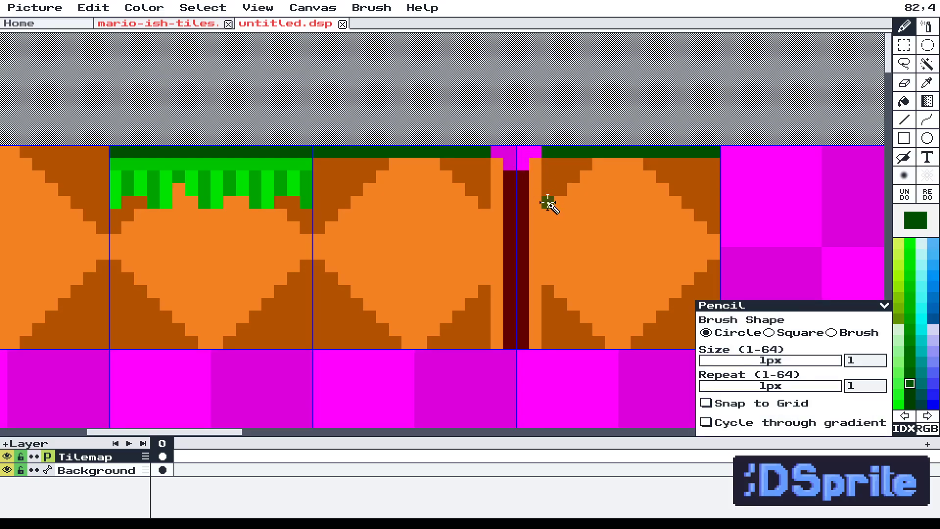
Recolor the top two remaining pixels of both dark red edges between the fifth and sixth tiles dark green.
{"action": "key", "text": "i"}
{"action": "key", "text": "b"}
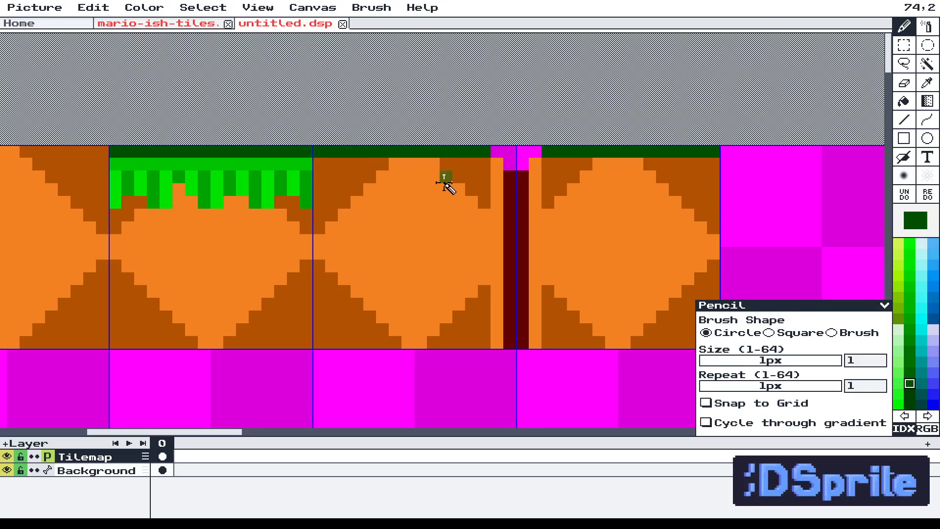
{"action": "mouse_move", "coordinate": [515, 179]}
{"action": "left_mouse_down"}
{"action": "mouse_move", "coordinate": [512, 189]}
{"action": "mouse_move", "coordinate": [522, 187]}
{"action": "left_mouse_up"}
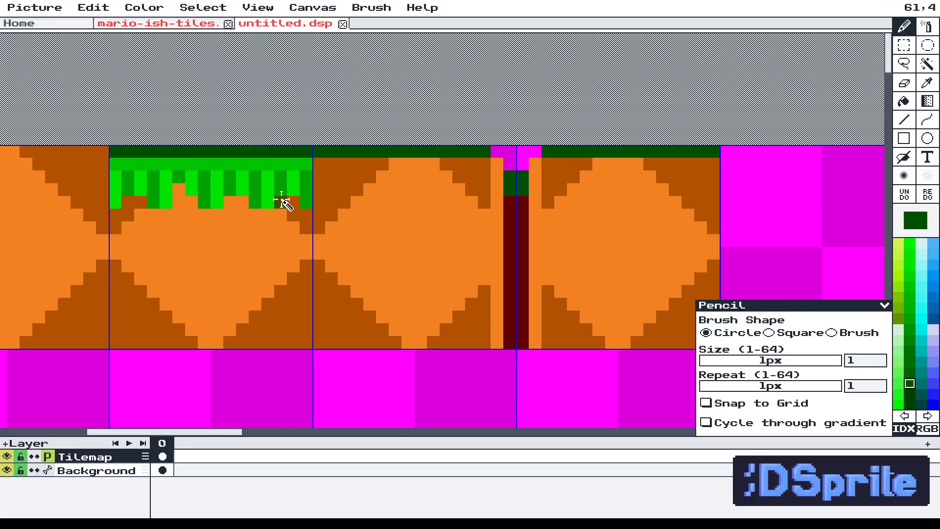
Copy the leftmost 15x4 grass strip below the fourth tile's dark green line to the same place on the fifth tile.
{"action": "left_click", "coordinate": [905, 46]}
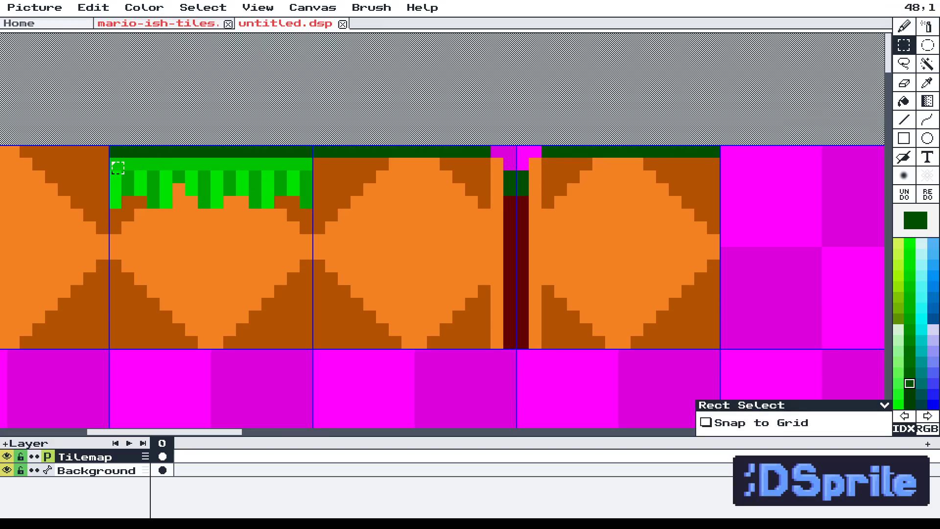
{"action": "left_click_drag", "start_coordinate": [118, 168], "coordinate": [298, 211]}
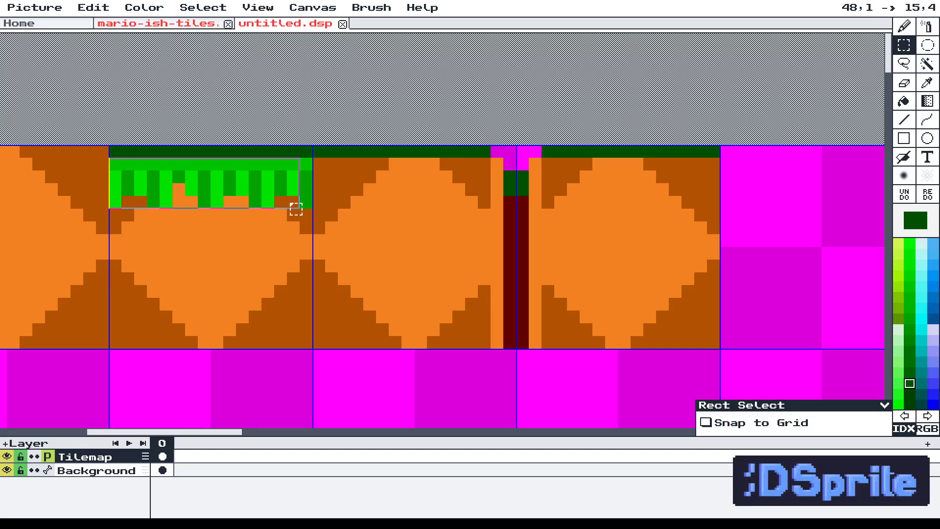
{"action": "left_click_drag", "start_coordinate": [295, 209], "coordinate": [294, 208]}
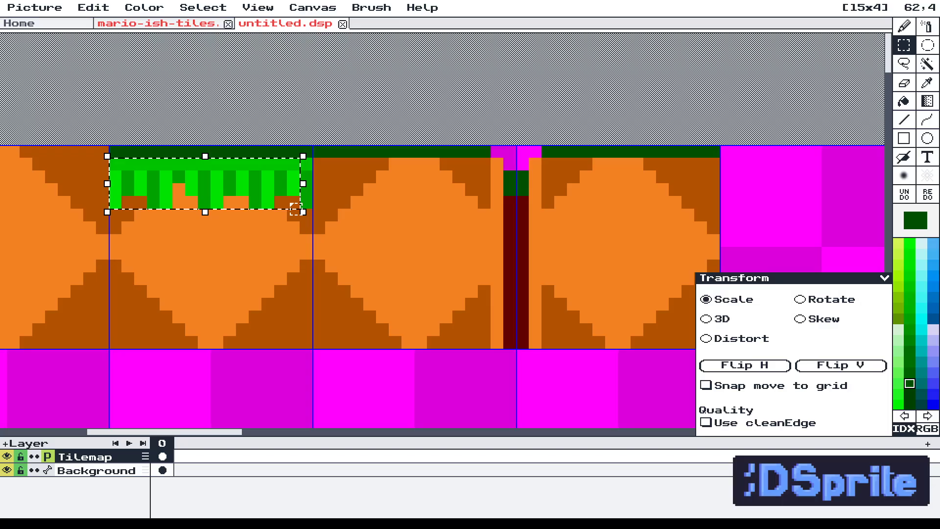
{"action": "left_click_drag", "start_coordinate": [233, 186], "coordinate": [435, 180]}
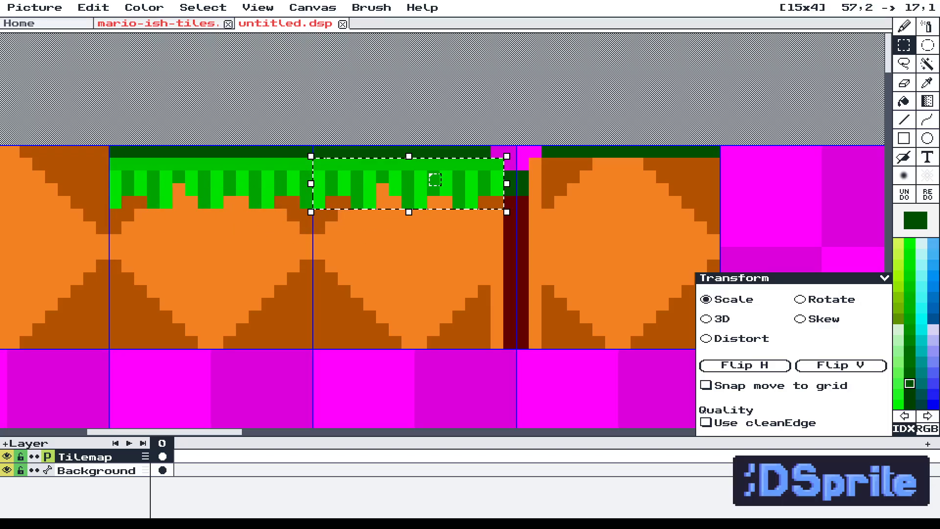
{"action": "key", "text": "Return"}
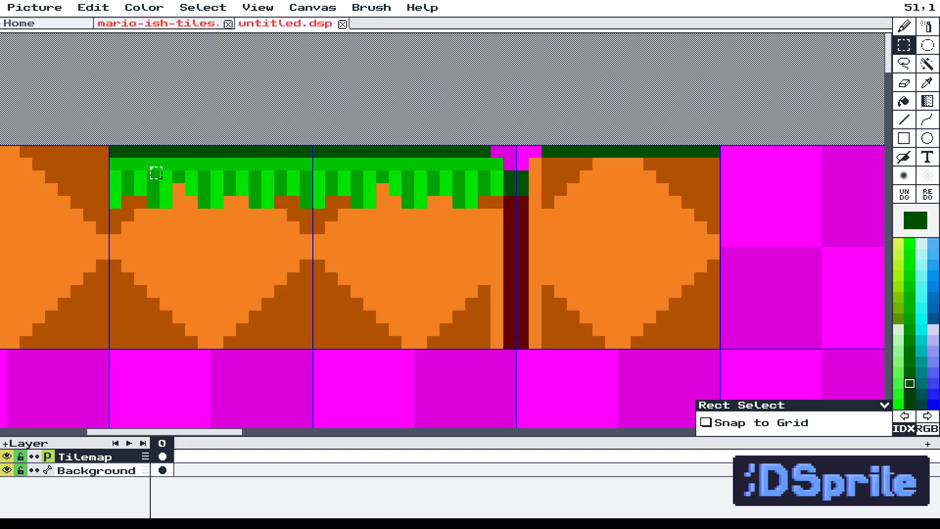
Copy the rightmost 15x4 grass strip below the fourth tile's dark green line to the same place on the sixth tile.
{"action": "left_click_drag", "start_coordinate": [121, 157], "coordinate": [316, 212]}
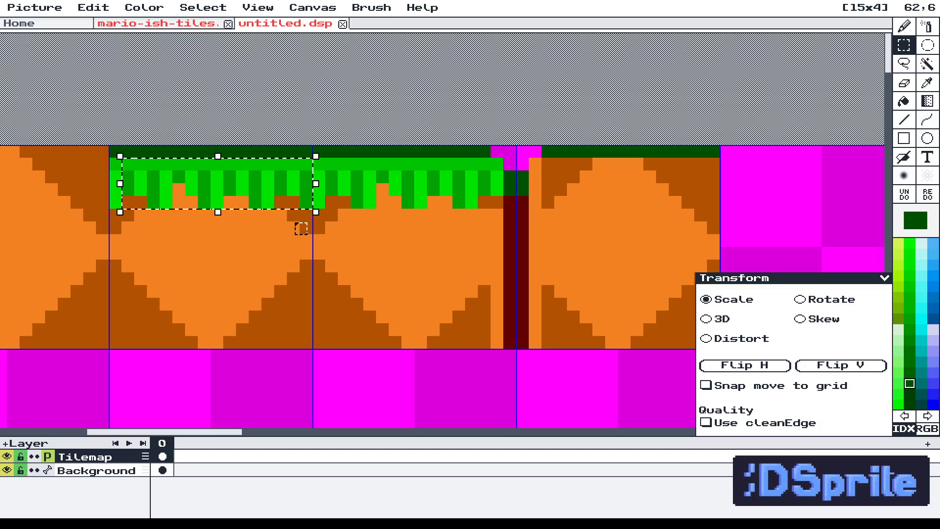
{"action": "left_click_drag", "start_coordinate": [226, 187], "coordinate": [626, 182]}
{"action": "key", "text": "Return"}
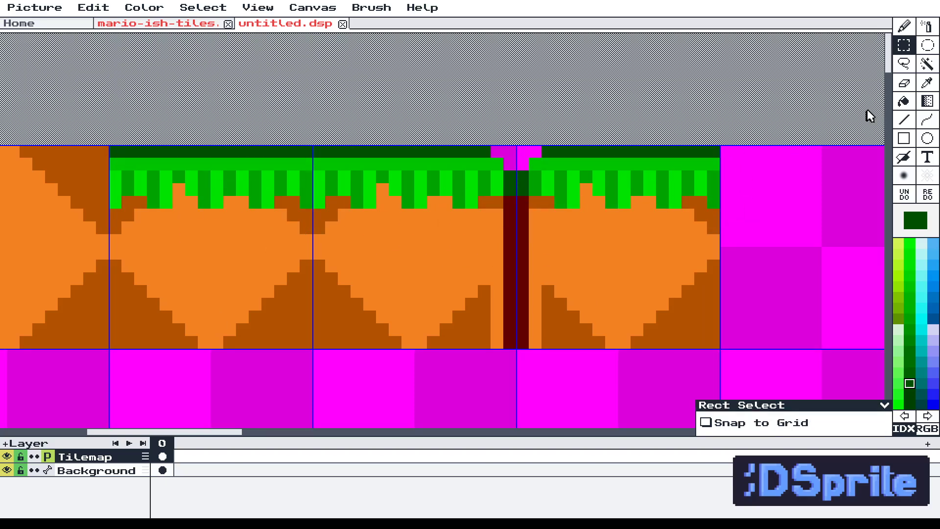
Paint a dark green outline pixel and a mid-green pixel beneath it at each rounded grass corner of the fifth and sixth tiles.
{"action": "left_click", "coordinate": [909, 28]}
{"action": "right_click", "coordinate": [479, 147]}
{"action": "left_click", "coordinate": [498, 164]}
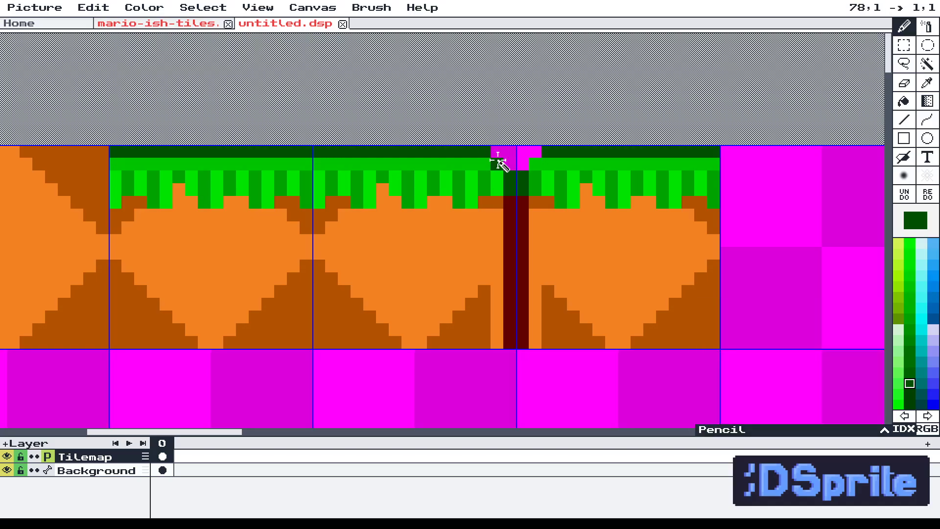
{"action": "left_click", "coordinate": [536, 163]}
{"action": "right_click", "coordinate": [571, 168]}
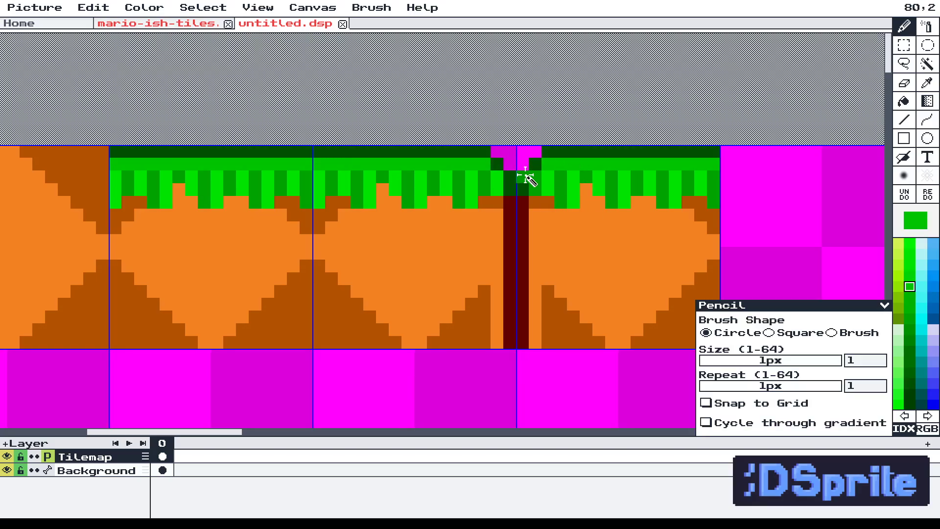
{"action": "left_click", "coordinate": [533, 177]}
{"action": "left_click", "coordinate": [499, 177]}
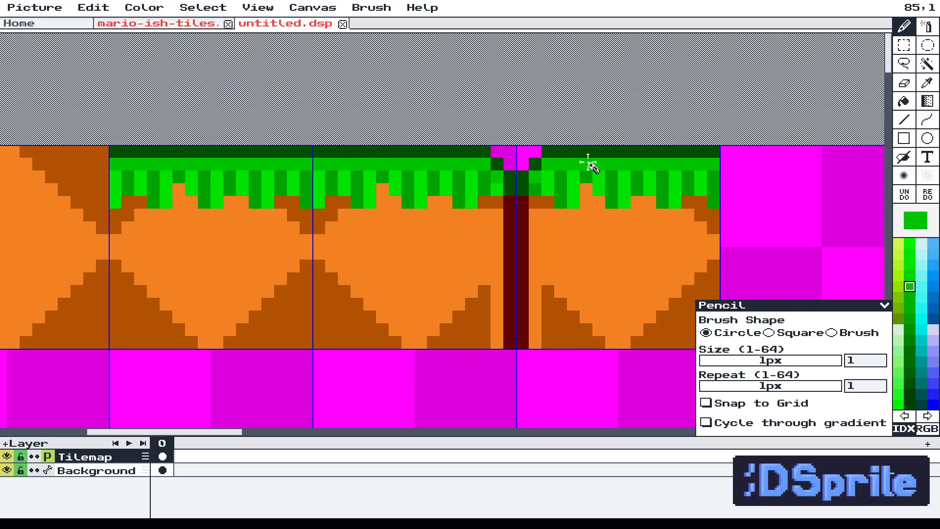
Switch the Tilemap layer to tile placement mode and compact its tileset.
{"action": "scroll", "coordinate": [456, 211], "scroll_direction": "down", "scroll_amount": 2}
{"action": "scroll", "coordinate": [455, 211], "scroll_direction": "down", "scroll_amount": 1}
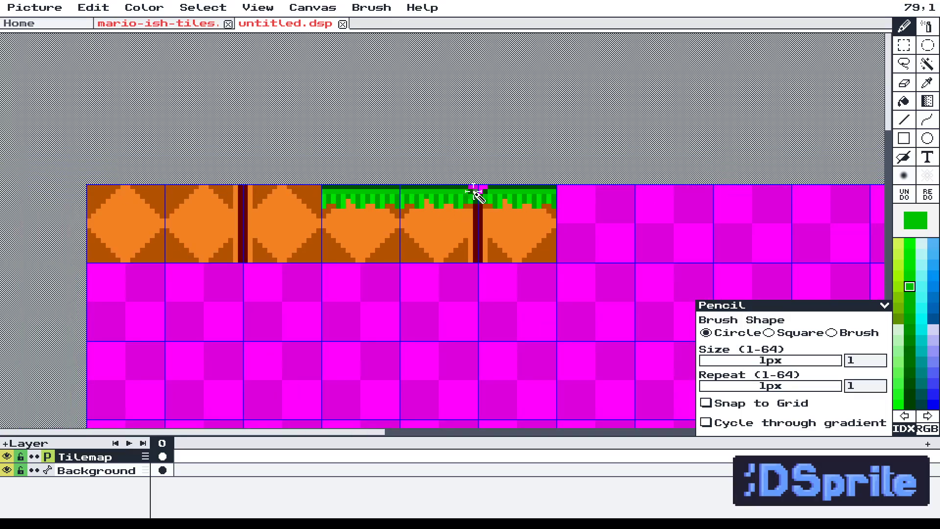
{"action": "scroll", "coordinate": [568, 211], "scroll_direction": "down", "scroll_amount": 2}
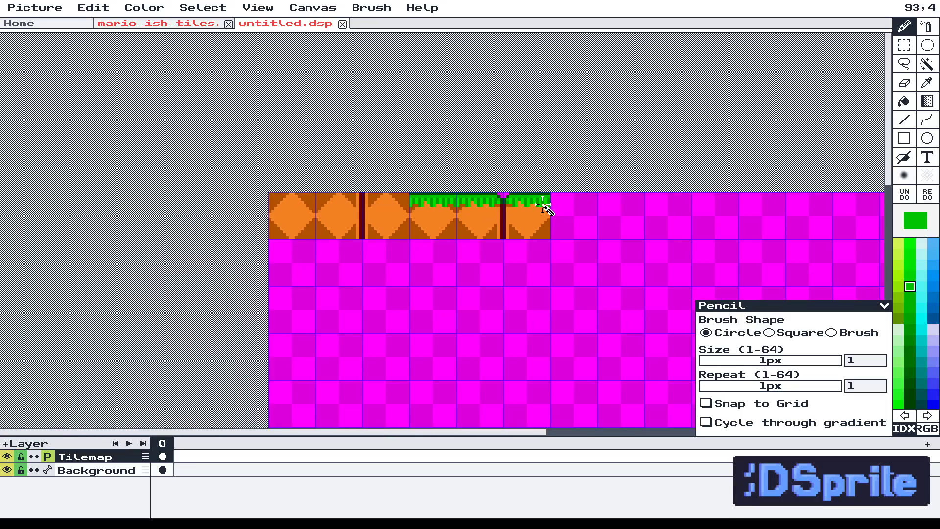
{"action": "left_click", "coordinate": [46, 458]}
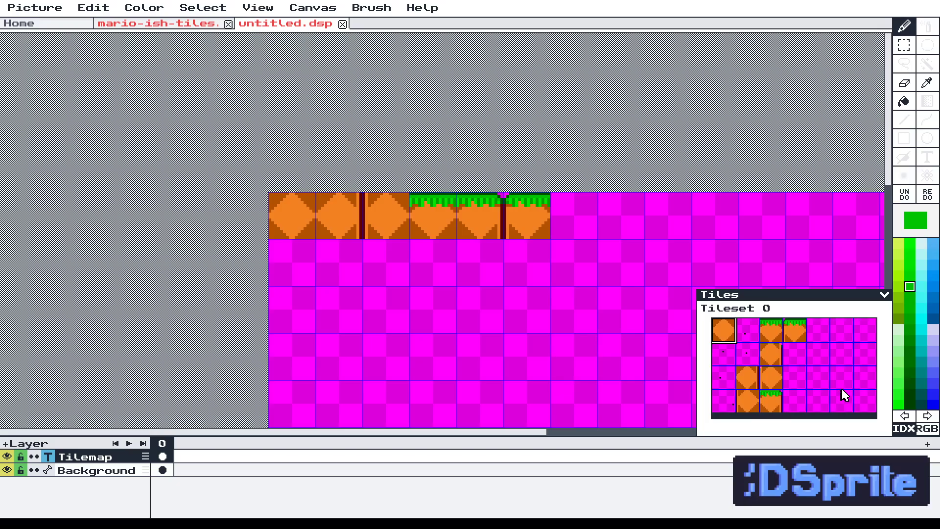
{"action": "right_click", "coordinate": [771, 376]}
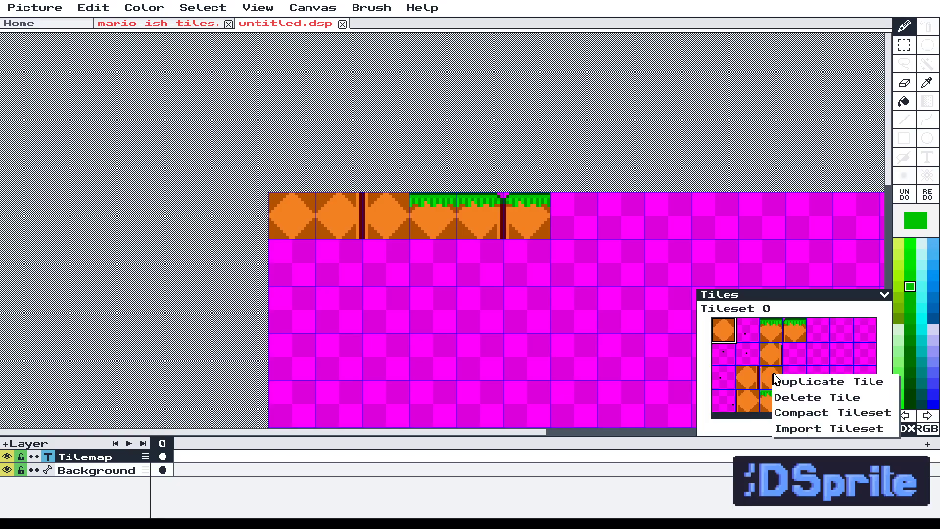
{"action": "left_click", "coordinate": [808, 417]}
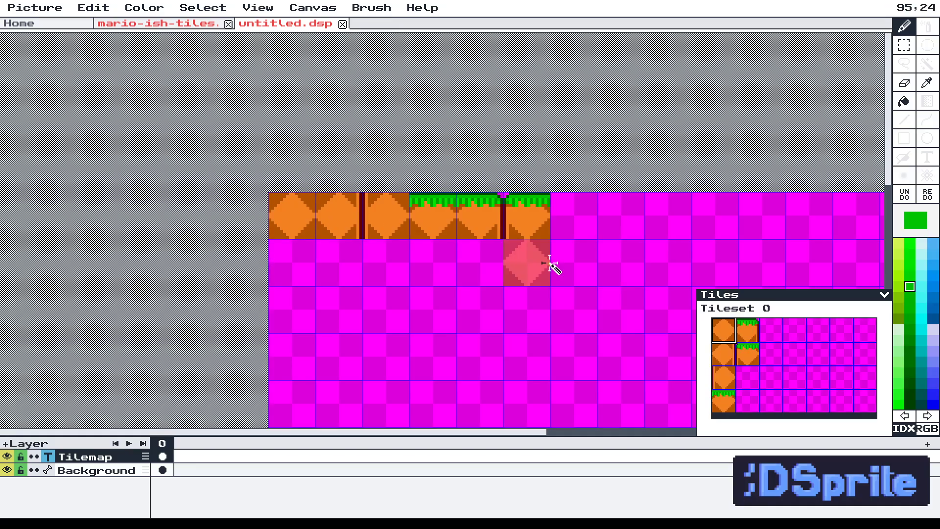
Place two rows of eight plain diamond tiles in the empty area of the tilemap.
{"action": "left_click_drag", "start_coordinate": [553, 340], "coordinate": [383, 279]}
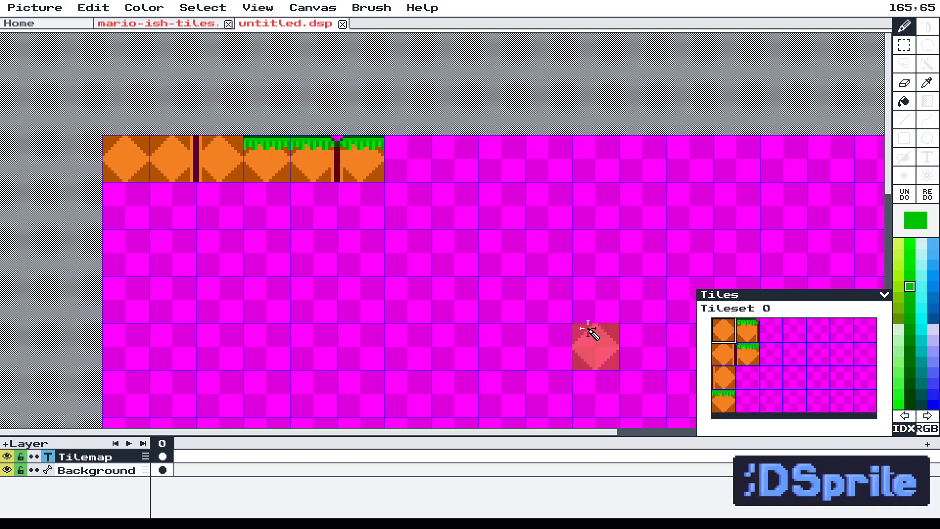
{"action": "left_click_drag", "start_coordinate": [434, 329], "coordinate": [352, 121]}
{"action": "mouse_move", "coordinate": [328, 233]}
{"action": "left_mouse_down"}
{"action": "mouse_move", "coordinate": [668, 237]}
{"action": "mouse_move", "coordinate": [536, 282]}
{"action": "mouse_move", "coordinate": [335, 283]}
{"action": "left_mouse_up"}
{"action": "scroll", "coordinate": [405, 281], "scroll_direction": "down", "scroll_amount": 5}
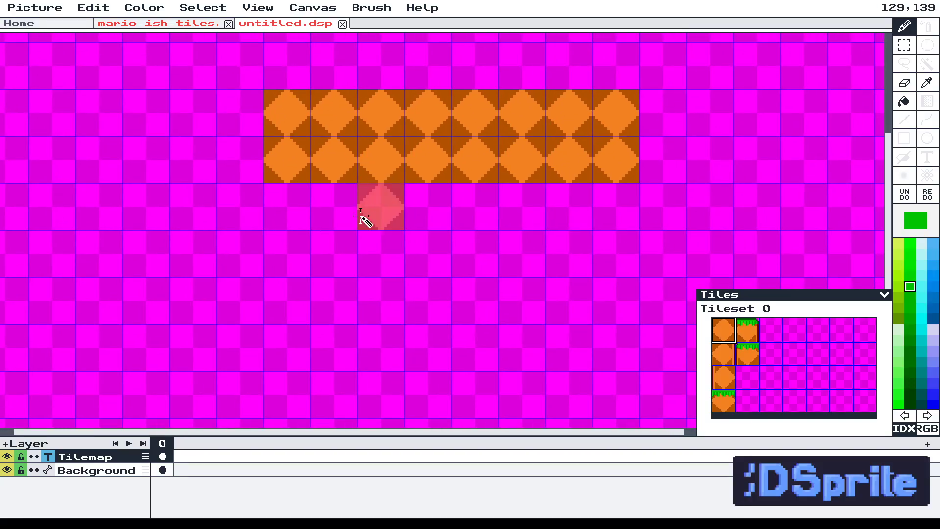
Place three rows of fifteen plain diamond tiles directly beneath the eight-tile-wide block as a ground base.
{"action": "left_click_drag", "start_coordinate": [94, 211], "coordinate": [755, 204]}
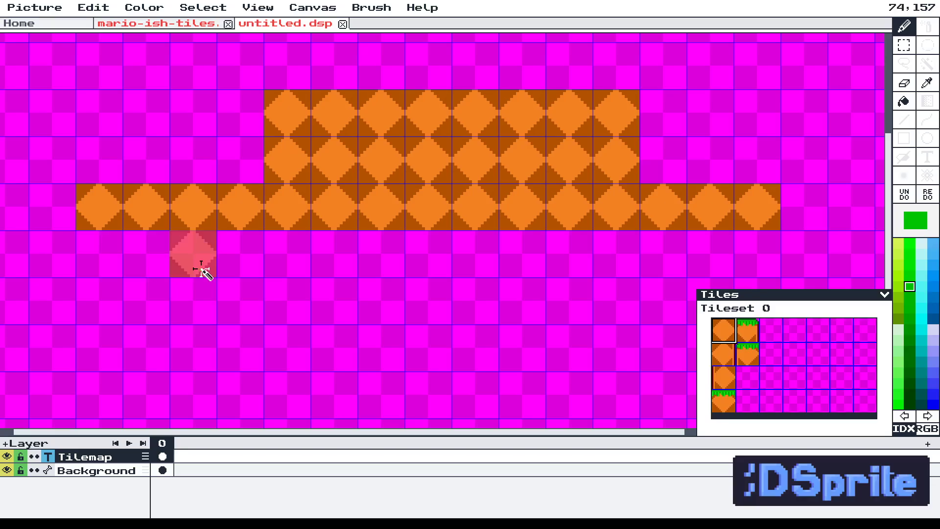
{"action": "mouse_move", "coordinate": [98, 255]}
{"action": "left_mouse_down"}
{"action": "mouse_move", "coordinate": [185, 266]}
{"action": "mouse_move", "coordinate": [748, 260]}
{"action": "left_mouse_up"}
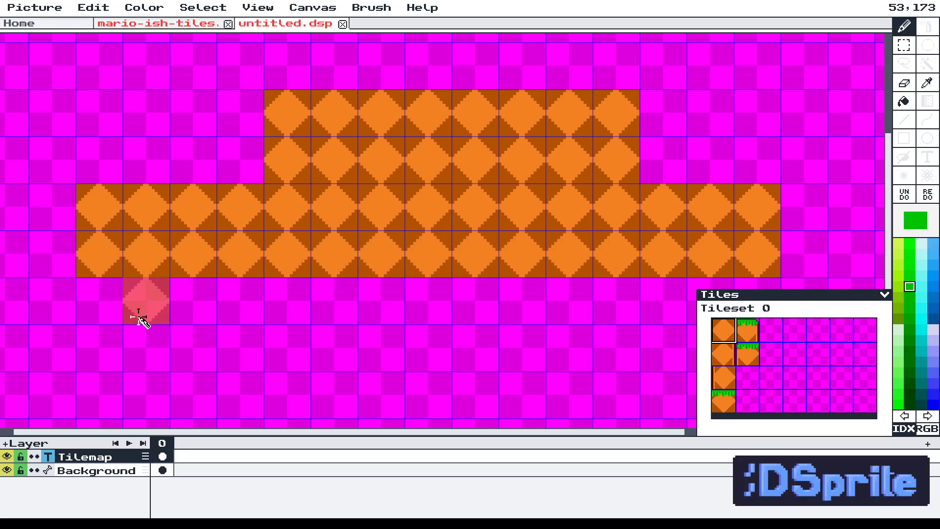
{"action": "mouse_move", "coordinate": [98, 304]}
{"action": "left_mouse_down"}
{"action": "mouse_move", "coordinate": [199, 313]}
{"action": "mouse_move", "coordinate": [785, 309]}
{"action": "left_mouse_up"}
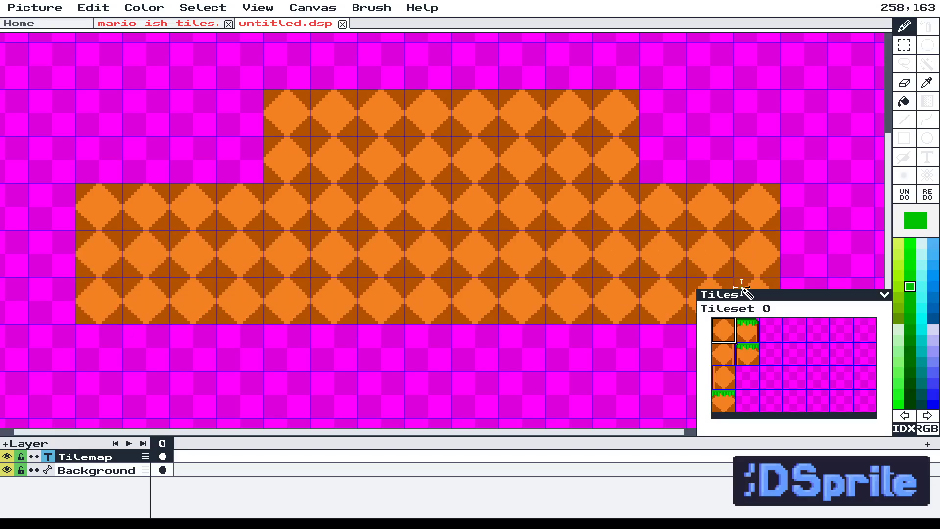
Cover the ground base's top row with the plain grass tile and add a row of eight grass tiles above the upper block.
{"action": "left_click_drag", "start_coordinate": [608, 253], "coordinate": [562, 348]}
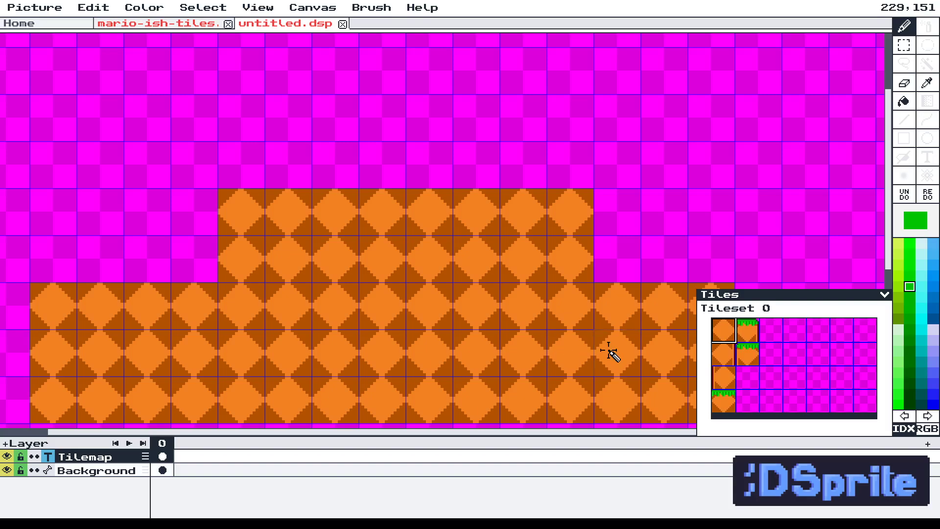
{"action": "left_click", "coordinate": [727, 396]}
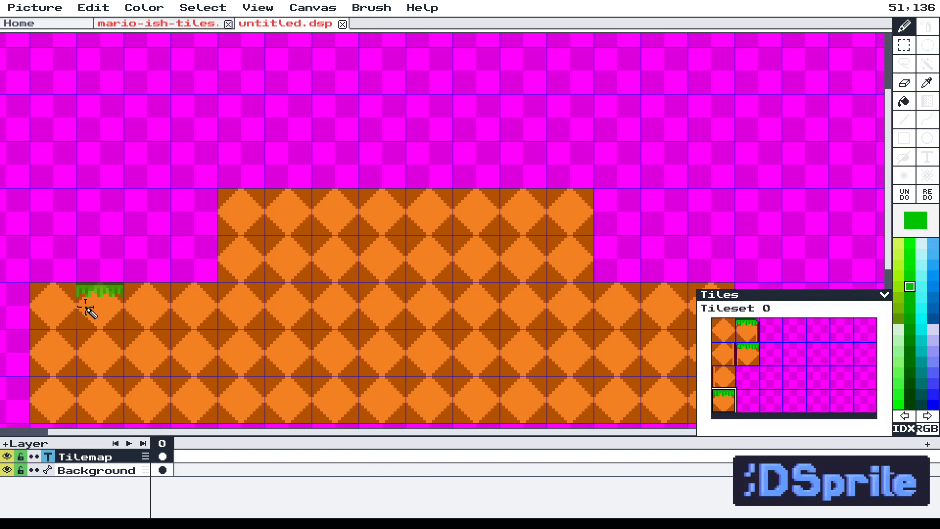
{"action": "left_click_drag", "start_coordinate": [59, 313], "coordinate": [654, 310]}
{"action": "scroll", "coordinate": [568, 333], "scroll_direction": "right", "scroll_amount": 2}
{"action": "scroll", "coordinate": [568, 333], "scroll_direction": "down", "scroll_amount": 1}
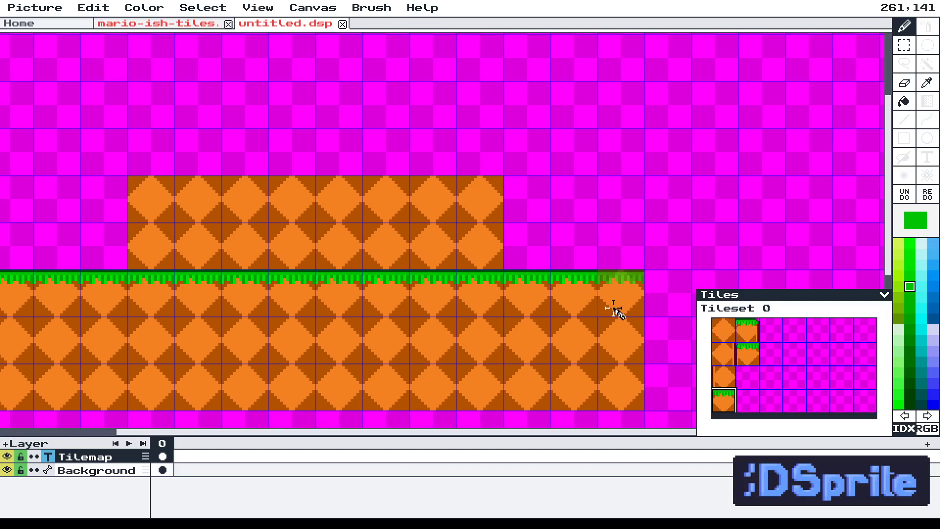
{"action": "scroll", "coordinate": [458, 320], "scroll_direction": "left", "scroll_amount": 2}
{"action": "scroll", "coordinate": [458, 320], "scroll_direction": "up", "scroll_amount": 1}
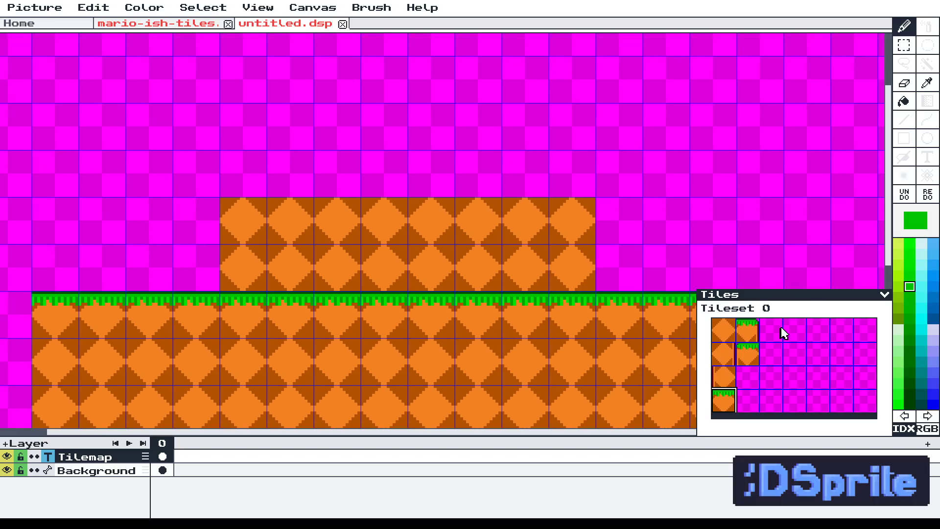
{"action": "left_click_drag", "start_coordinate": [250, 191], "coordinate": [569, 187]}
Add the right and left grass corner tiles at the ends of the upper block's grass row.
{"action": "left_click", "coordinate": [746, 329]}
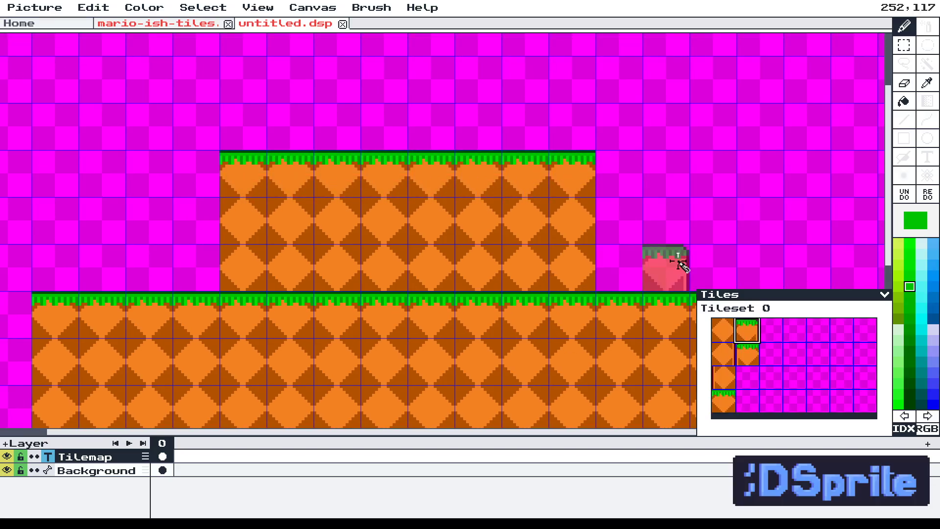
{"action": "left_click", "coordinate": [616, 174]}
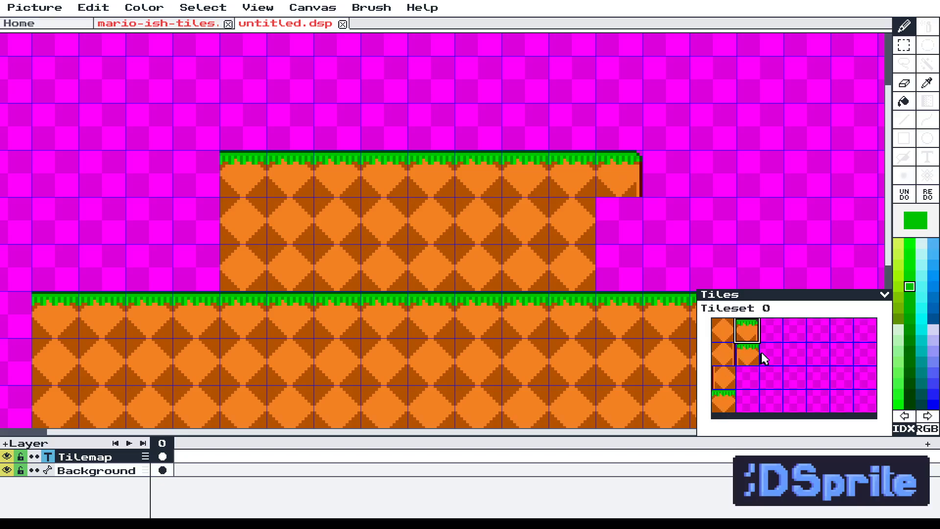
{"action": "left_click", "coordinate": [752, 355]}
{"action": "left_click", "coordinate": [185, 181]}
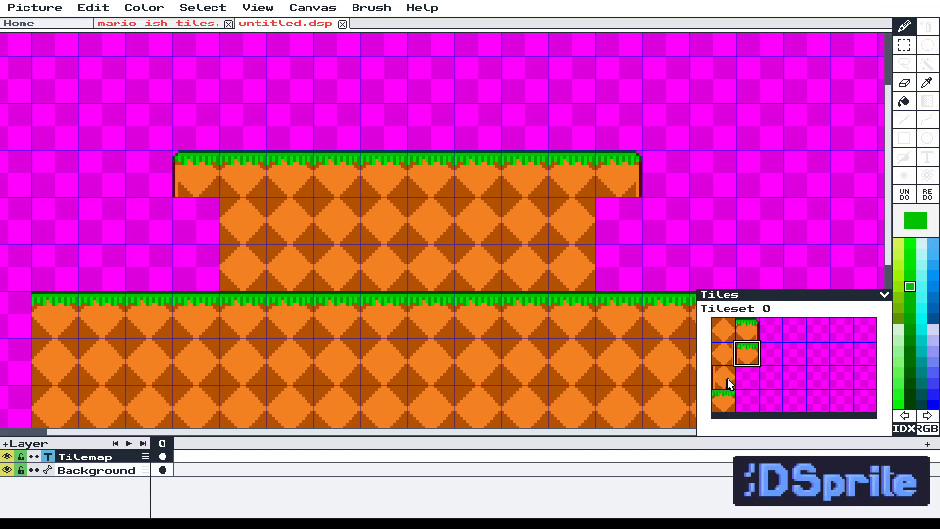
Place two left-edge tiles and two right-edge tiles below the grass corners to close the upper block's sides.
{"action": "left_click", "coordinate": [730, 384]}
{"action": "left_click_drag", "start_coordinate": [200, 205], "coordinate": [204, 248]}
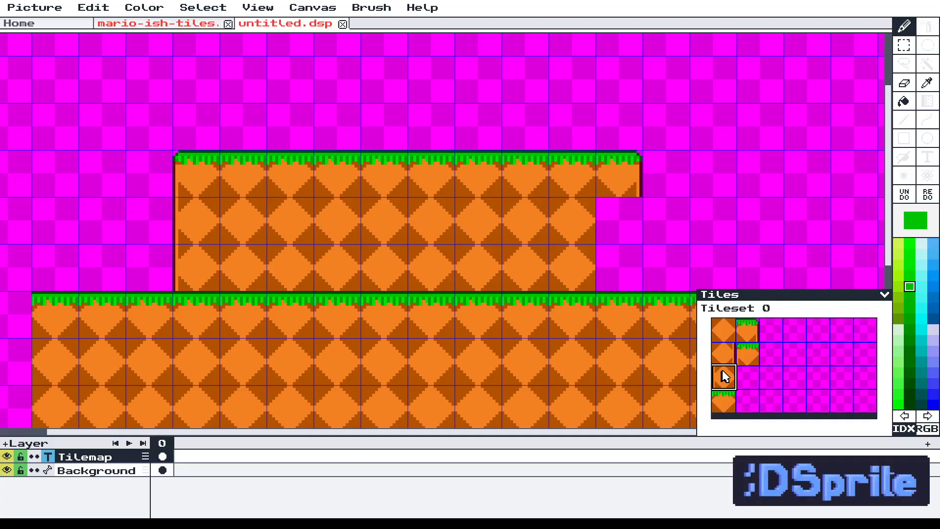
{"action": "left_click", "coordinate": [724, 353]}
{"action": "mouse_move", "coordinate": [618, 218]}
{"action": "left_mouse_down"}
{"action": "mouse_move", "coordinate": [630, 246]}
{"action": "mouse_move", "coordinate": [622, 270]}
{"action": "left_mouse_up"}
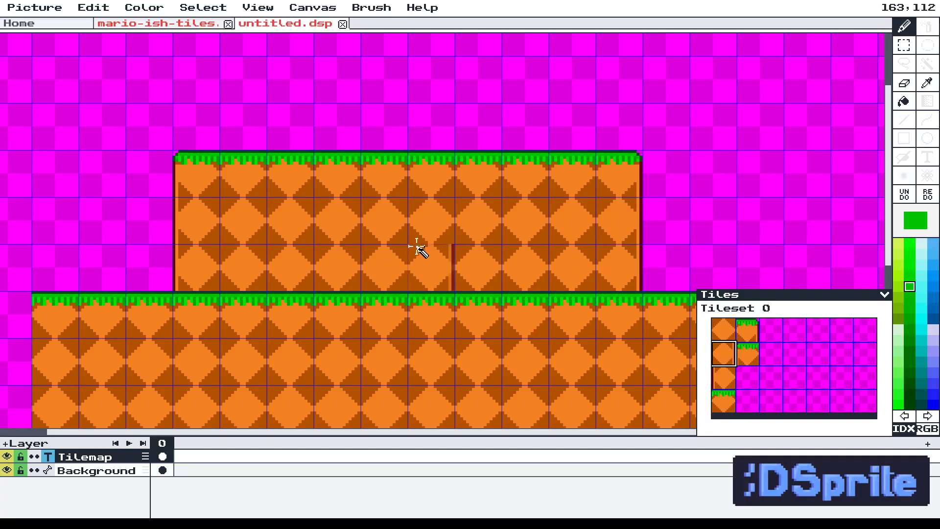
Make a brush from the ground's rightmost 144x48 section and stamp it beside the ground to extend it to the canvas's right edge.
{"action": "scroll", "coordinate": [416, 248], "scroll_direction": "down", "scroll_amount": 6}
{"action": "scroll", "coordinate": [423, 255], "scroll_direction": "up", "scroll_amount": 3}
{"action": "scroll", "coordinate": [485, 245], "scroll_direction": "right", "scroll_amount": 2}
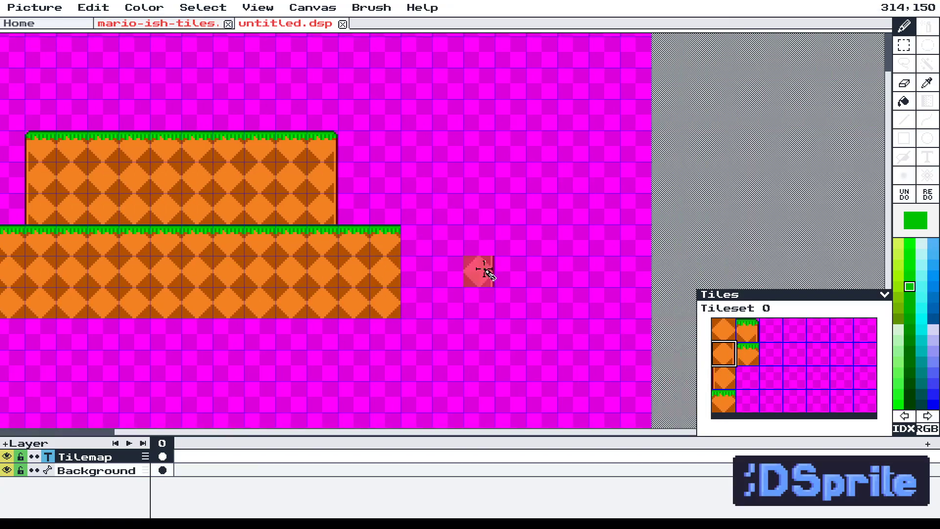
{"action": "left_click", "coordinate": [904, 45]}
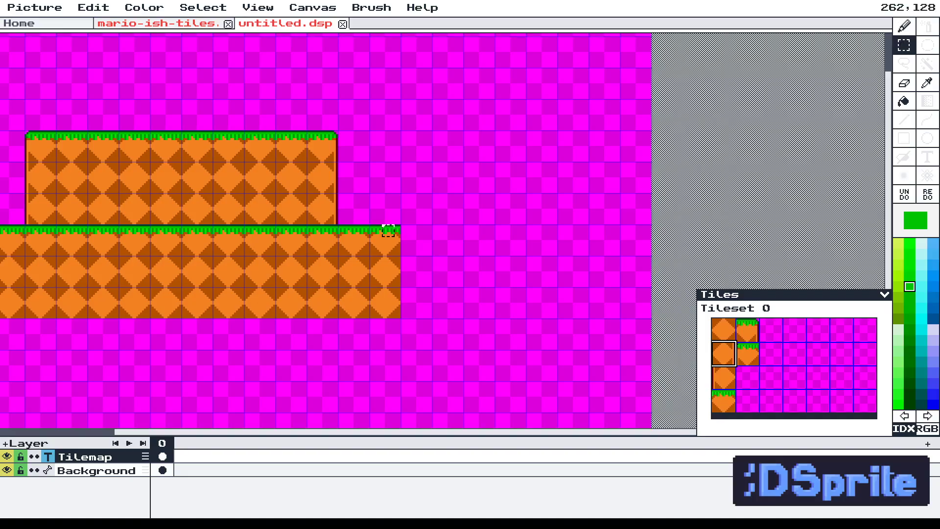
{"action": "left_click_drag", "start_coordinate": [140, 240], "coordinate": [387, 314]}
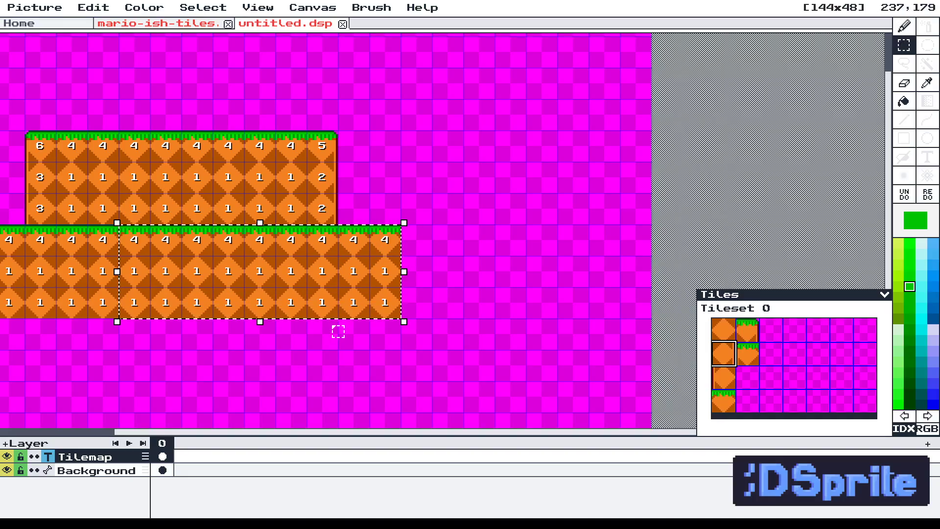
{"action": "key", "text": "ctrl+b"}
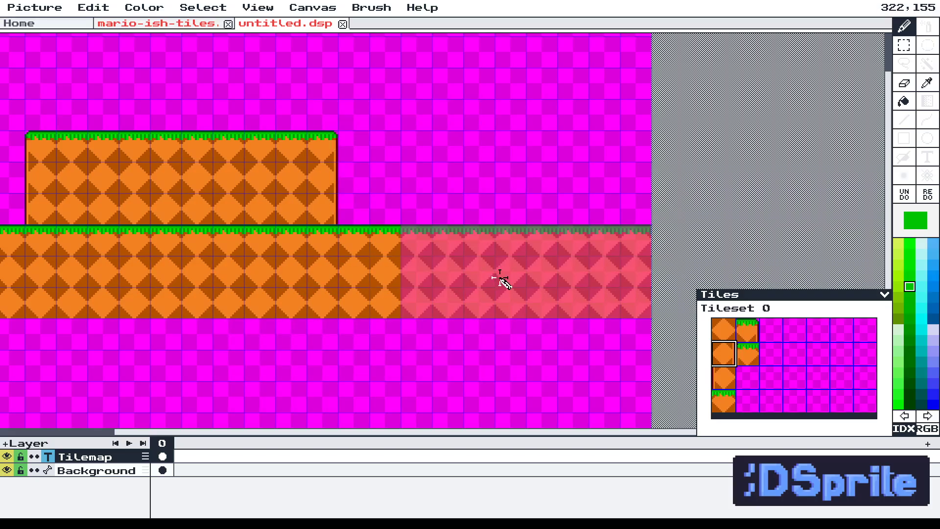
{"action": "left_click", "coordinate": [503, 279]}
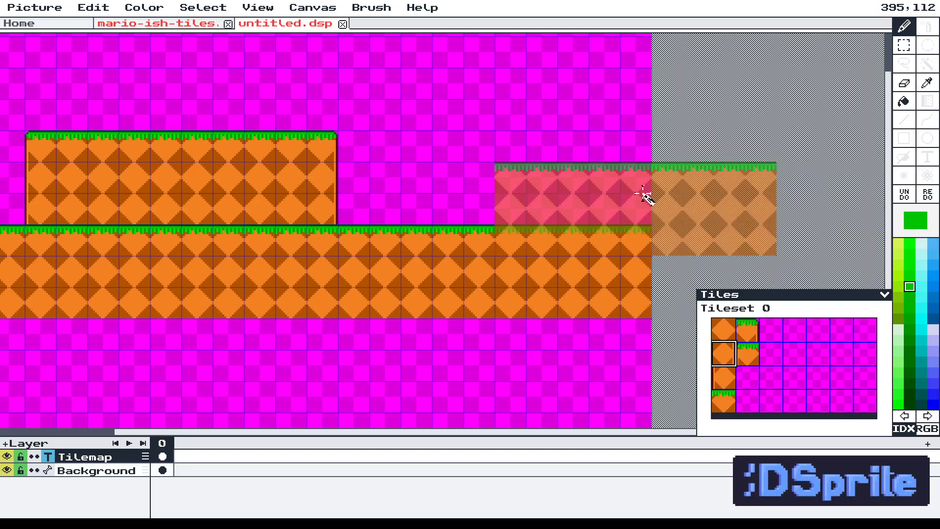
Move the raised block's rightmost 64x48 section four tiles left to narrow the block to six tiles.
{"action": "left_click", "coordinate": [906, 47]}
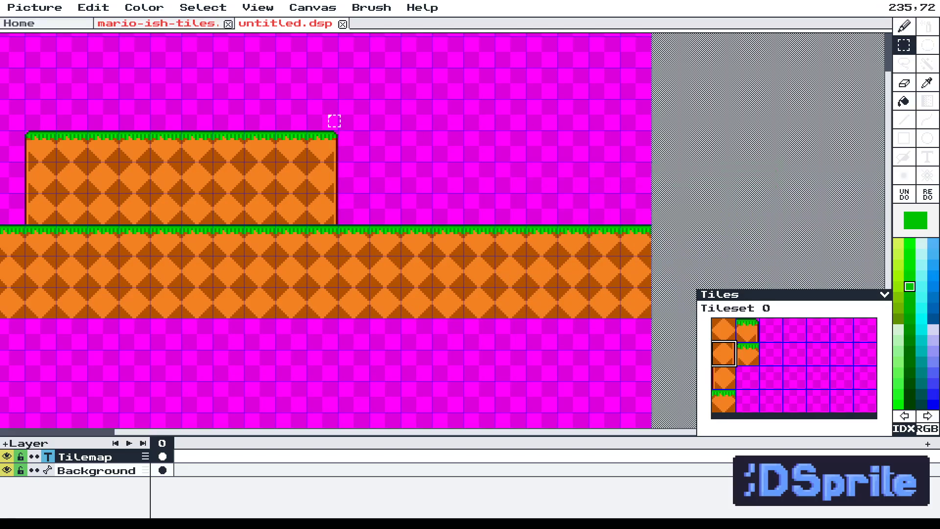
{"action": "left_click_drag", "start_coordinate": [276, 154], "coordinate": [390, 230]}
{"action": "left_click_drag", "start_coordinate": [316, 196], "coordinate": [210, 196]}
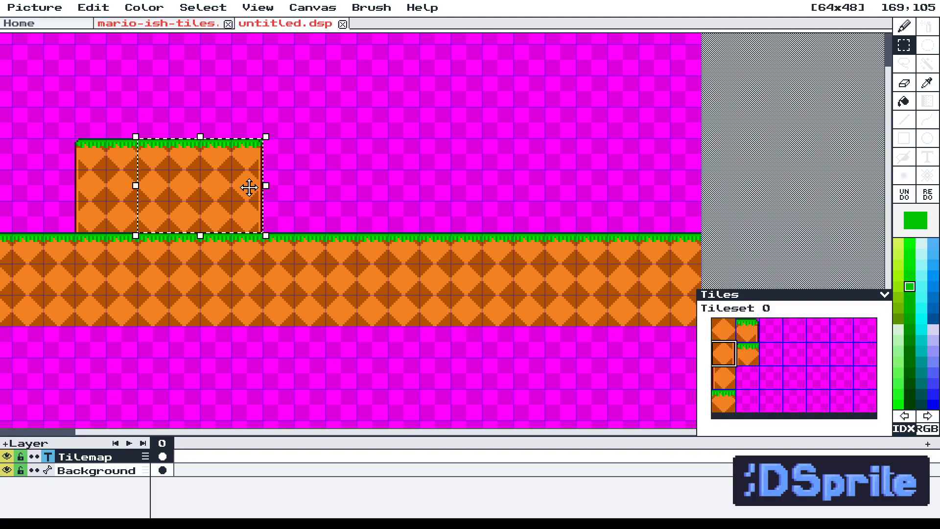
{"action": "left_click", "coordinate": [75, 163]}
Make a brush from the 96x48 raised block and stamp copies along the ground on both sides, two tiles apart.
{"action": "left_click_drag", "start_coordinate": [82, 145], "coordinate": [250, 224]}
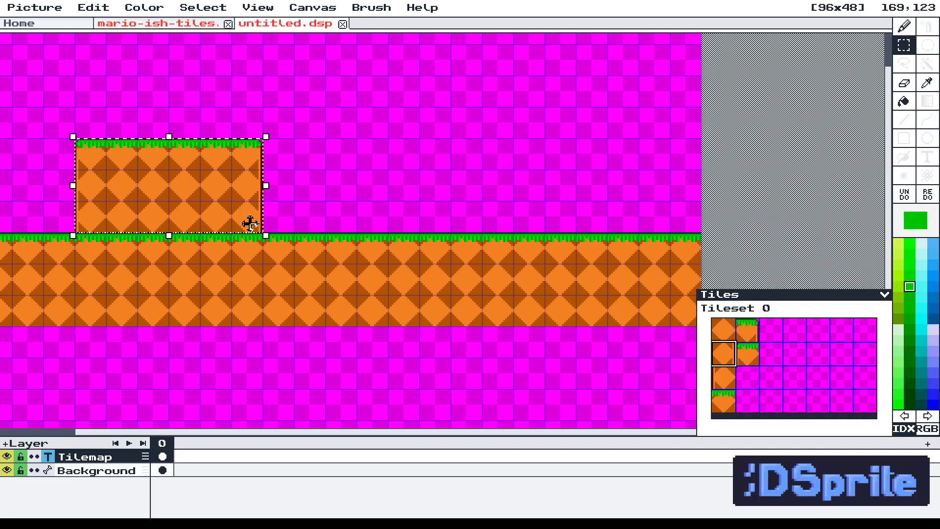
{"action": "key", "text": "ctrl+b"}
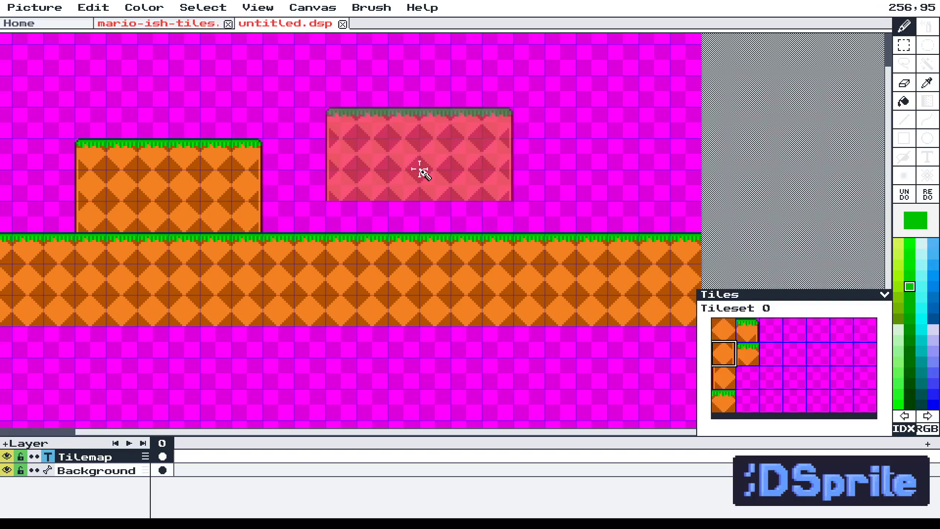
{"action": "left_click", "coordinate": [444, 185]}
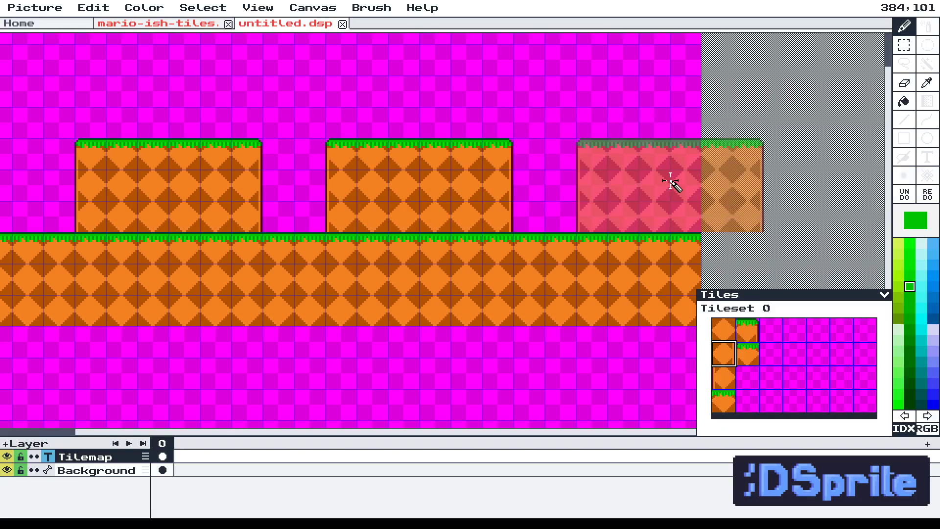
{"action": "left_click", "coordinate": [671, 183]}
{"action": "mouse_move", "coordinate": [277, 270]}
{"action": "left_mouse_down"}
{"action": "mouse_move", "coordinate": [559, 257]}
{"action": "mouse_move", "coordinate": [556, 284]}
{"action": "left_mouse_up"}
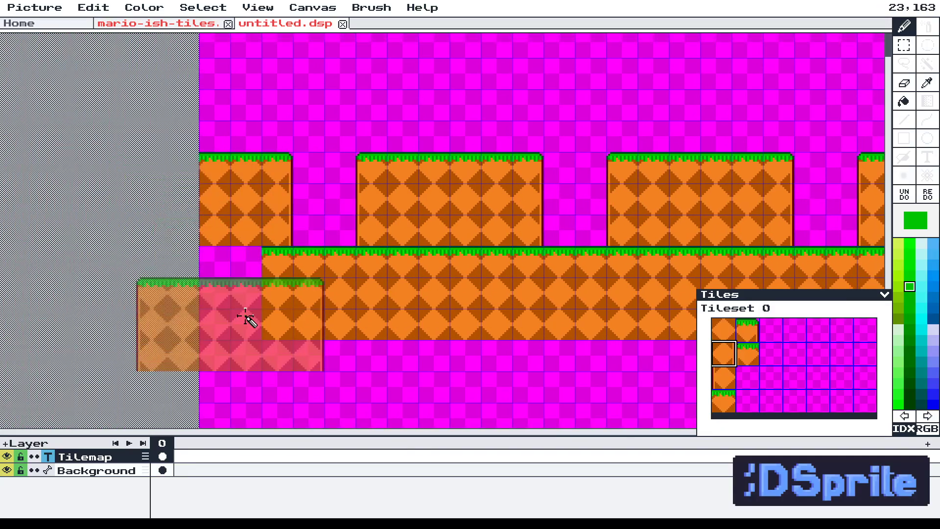
Copy the ground's leftmost 128x48 section and paste it against the canvas's left edge to close the gap in the ground.
{"action": "left_click", "coordinate": [904, 44]}
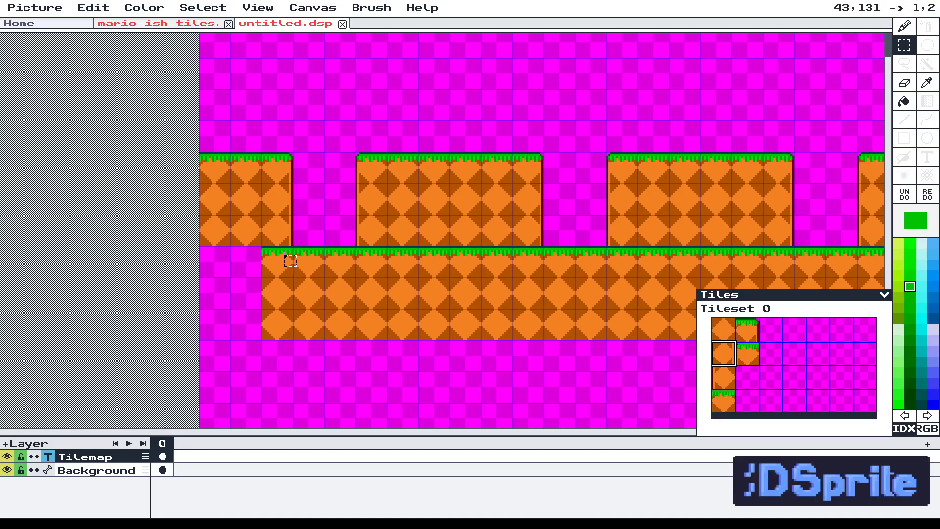
{"action": "left_click_drag", "start_coordinate": [286, 260], "coordinate": [513, 339]}
{"action": "key", "text": "ctrl+c"}
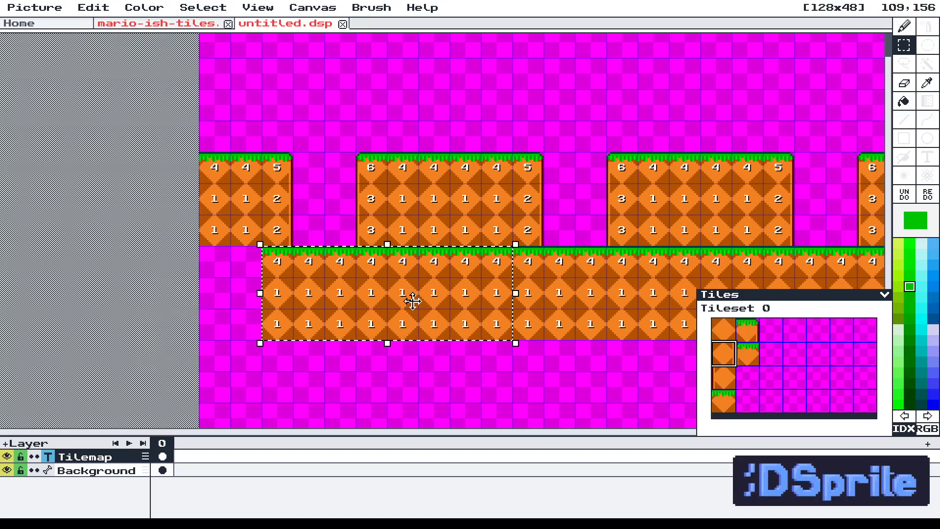
{"action": "key", "text": "ctrl+v"}
{"action": "left_click_drag", "start_coordinate": [390, 289], "coordinate": [304, 311]}
{"action": "left_click", "coordinate": [320, 379]}
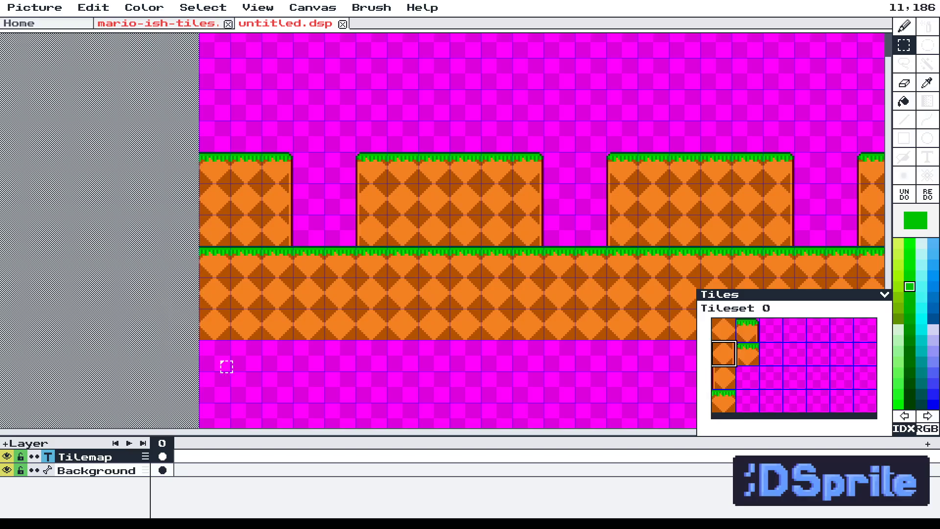
Examine the whole level, including the tile numbers across the ground and raised blocks.
{"action": "scroll", "coordinate": [291, 263], "scroll_direction": "down", "scroll_amount": 1}
{"action": "scroll", "coordinate": [404, 276], "scroll_direction": "up", "scroll_amount": 1}
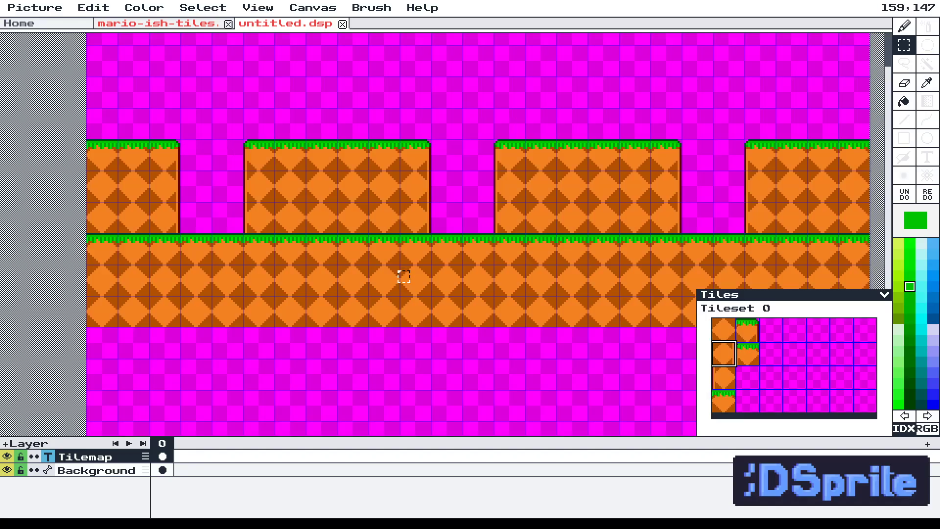
{"action": "scroll", "coordinate": [392, 276], "scroll_direction": "down", "scroll_amount": 1}
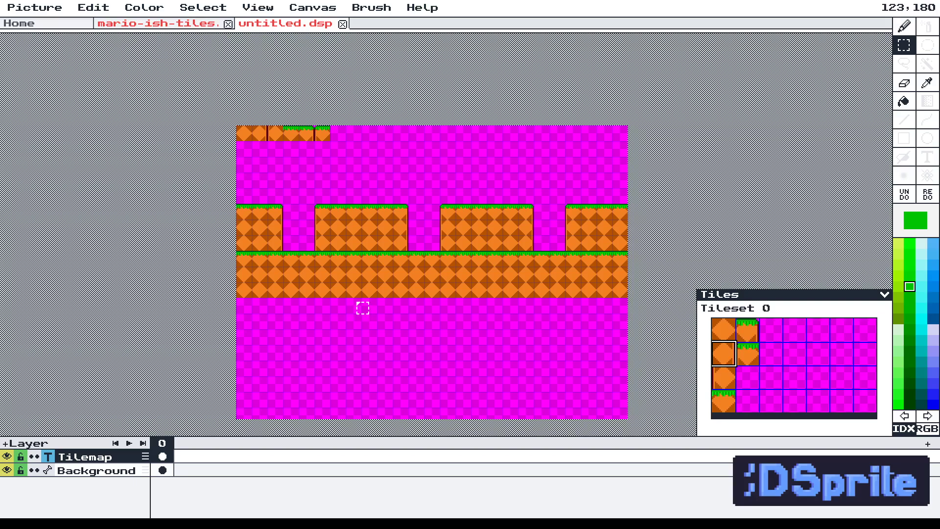
{"action": "scroll", "coordinate": [418, 257], "scroll_direction": "up", "scroll_amount": 1}
{"action": "left_click_drag", "start_coordinate": [399, 252], "coordinate": [392, 303]}
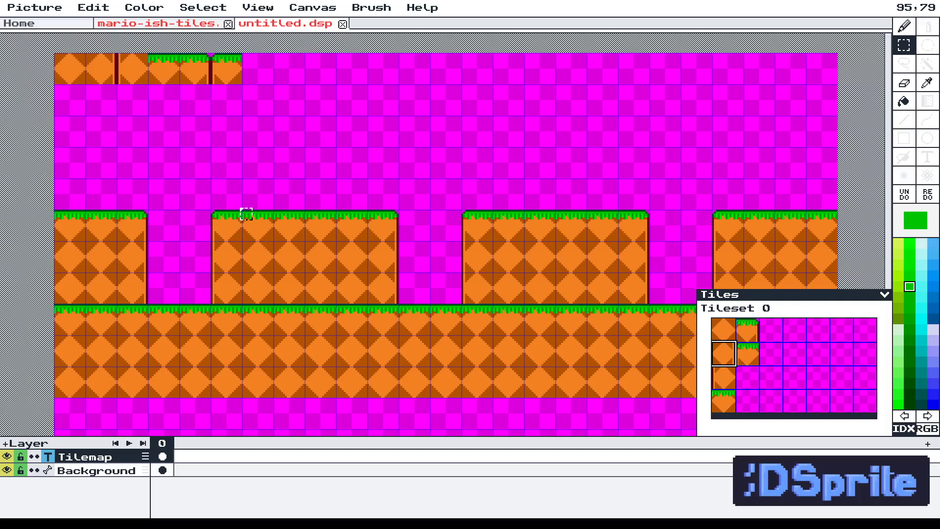
{"action": "key", "text": "n"}
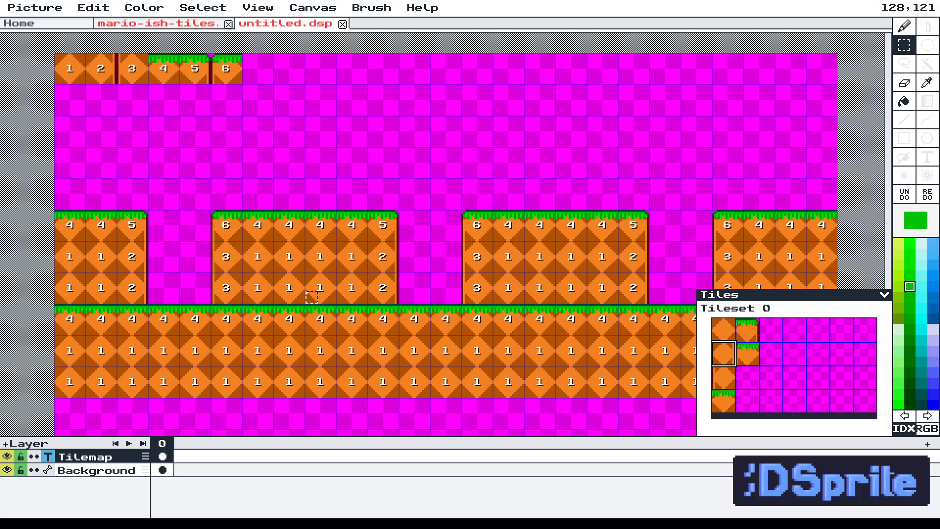
{"action": "key", "text": "n"}
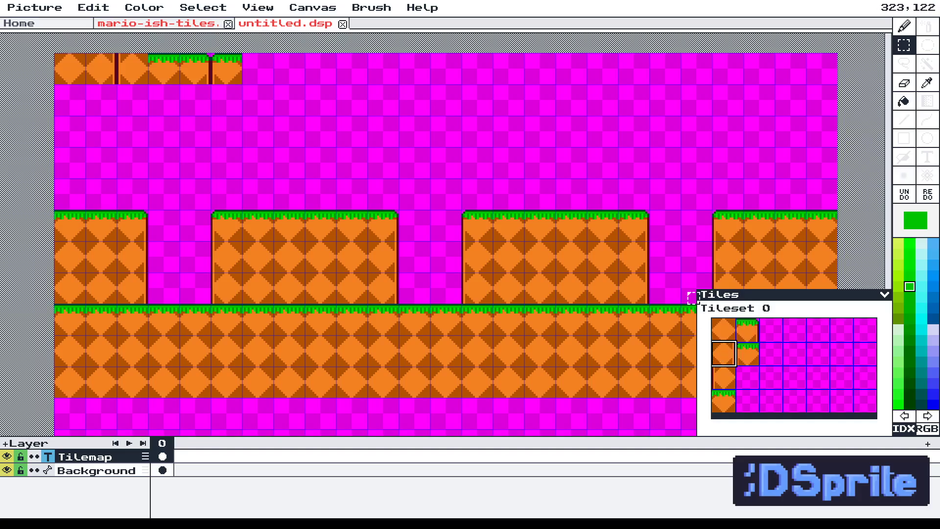
Place a horizontal row of six plain diamond tiles above the raised blocks, one row below the canvas's top edge.
{"action": "left_click_drag", "start_coordinate": [551, 138], "coordinate": [462, 203]}
{"action": "left_click", "coordinate": [732, 331]}
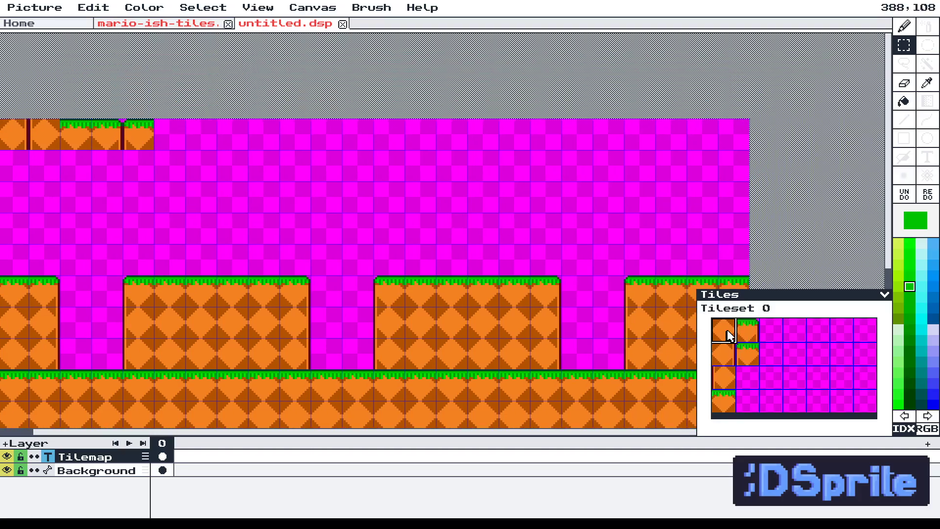
{"action": "left_click", "coordinate": [905, 29]}
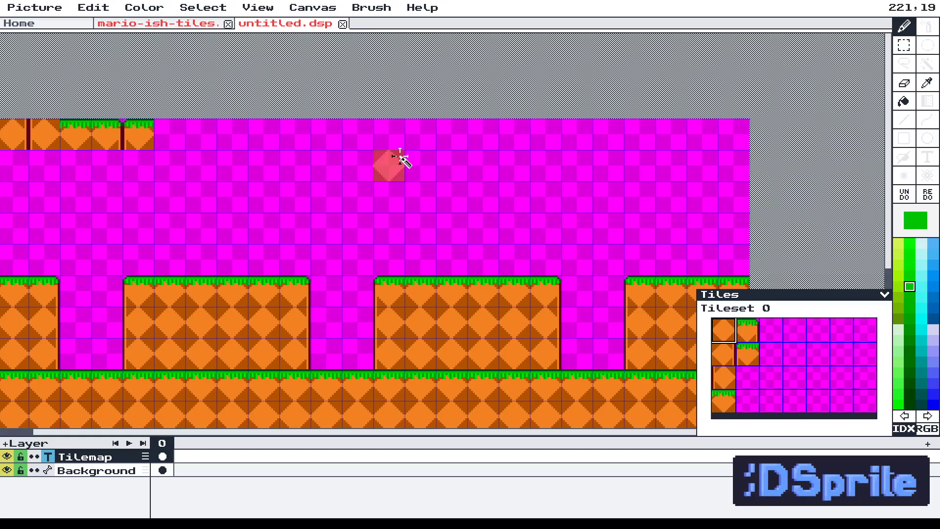
{"action": "left_click_drag", "start_coordinate": [382, 165], "coordinate": [553, 169]}
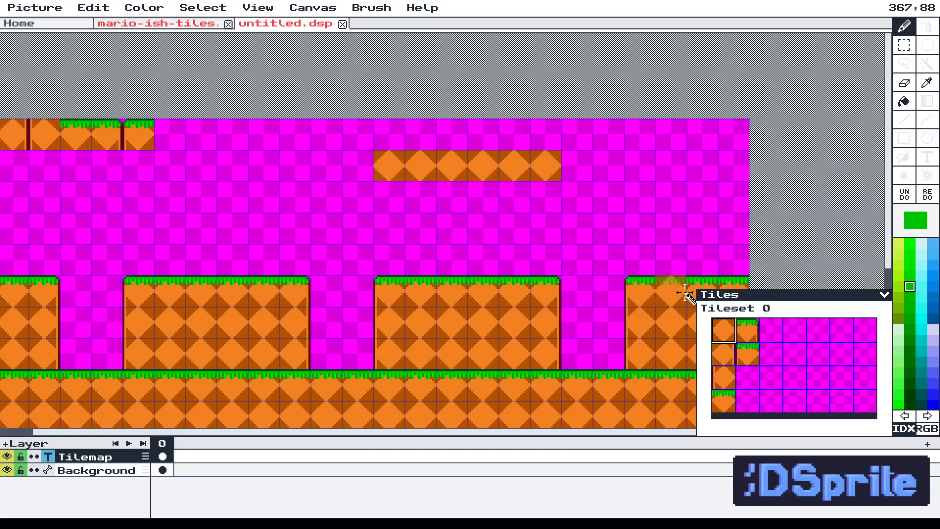
Cap the plain row with a grass corner tile diagonally above each end and six grass-top tiles between them.
{"action": "left_click", "coordinate": [746, 336]}
{"action": "left_click", "coordinate": [591, 150]}
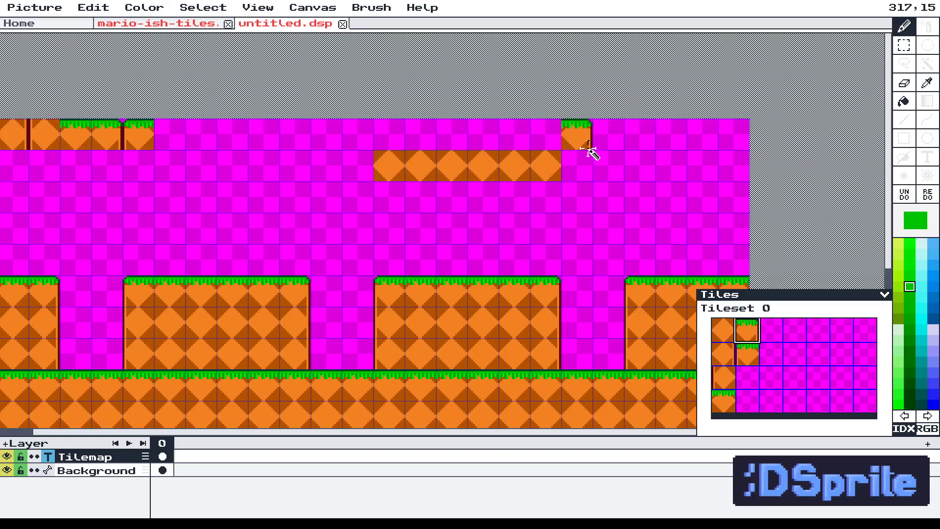
{"action": "left_click", "coordinate": [747, 353]}
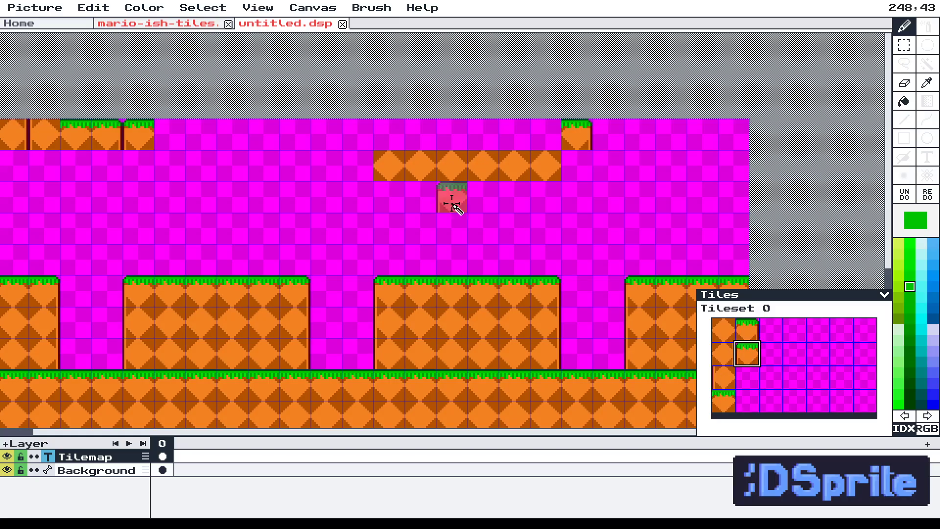
{"action": "left_click", "coordinate": [357, 135]}
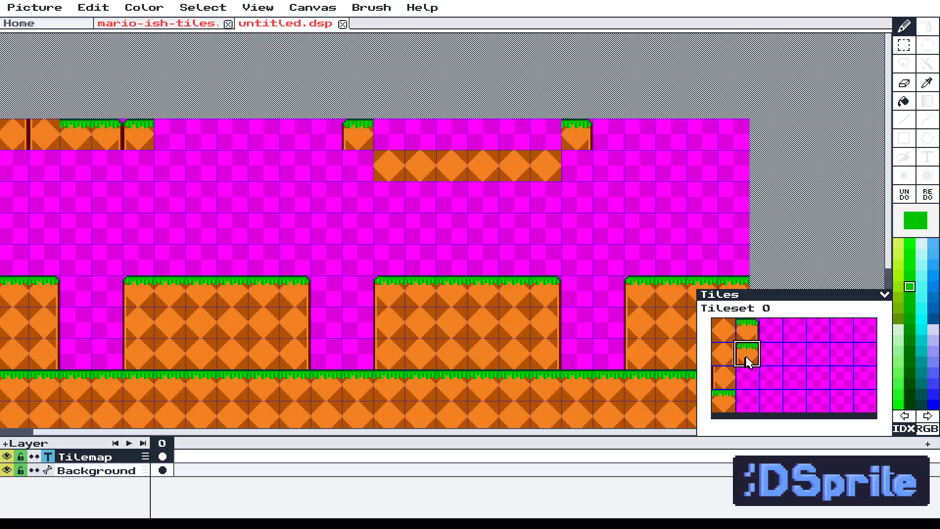
{"action": "left_click", "coordinate": [723, 398]}
{"action": "left_click_drag", "start_coordinate": [391, 139], "coordinate": [540, 141]}
Place a right-edge tile and a left-edge tile at the ends of the plain row to close the floating block's sides.
{"action": "left_click", "coordinate": [725, 353]}
{"action": "left_click", "coordinate": [576, 168]}
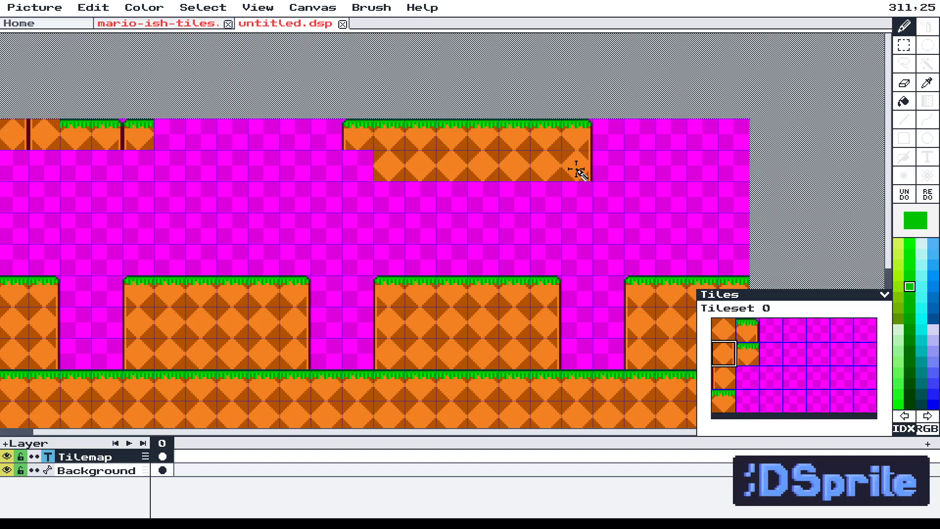
{"action": "left_click", "coordinate": [722, 385]}
{"action": "left_click", "coordinate": [362, 171]}
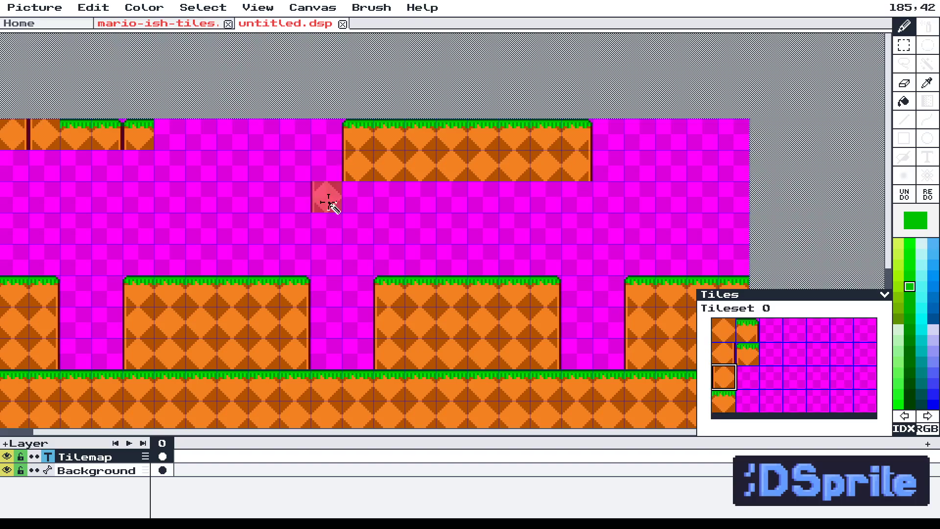
Flip the grass-top tile vertically and place six of them along the underside of the floating block.
{"action": "left_click", "coordinate": [729, 396]}
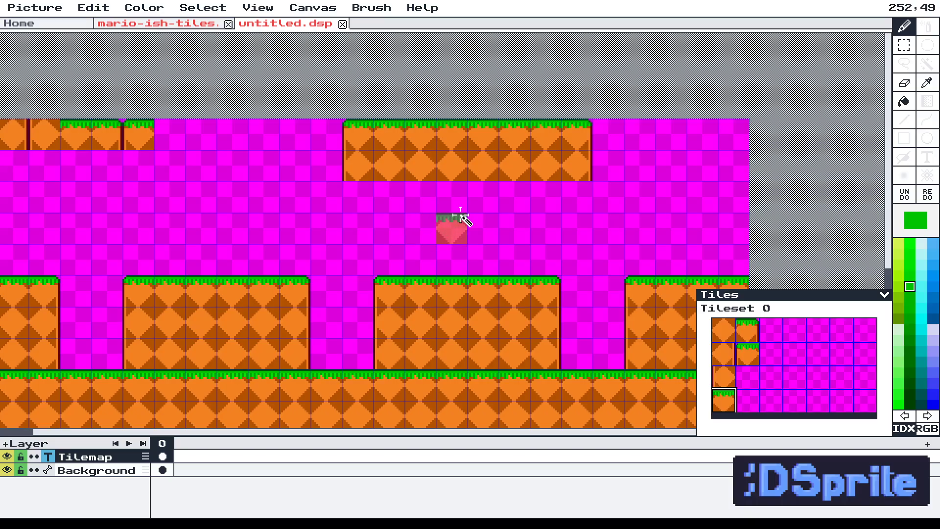
{"action": "key", "text": "shift+v"}
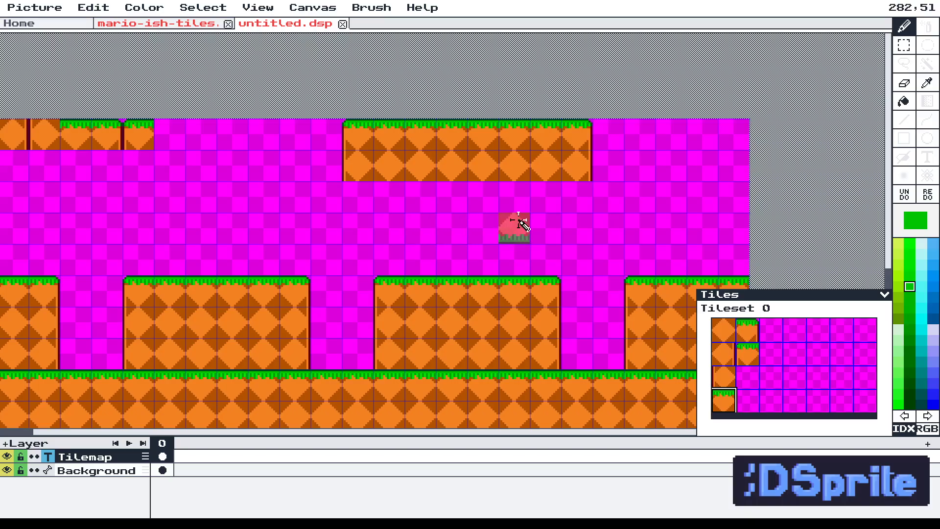
{"action": "left_click_drag", "start_coordinate": [377, 204], "coordinate": [537, 201]}
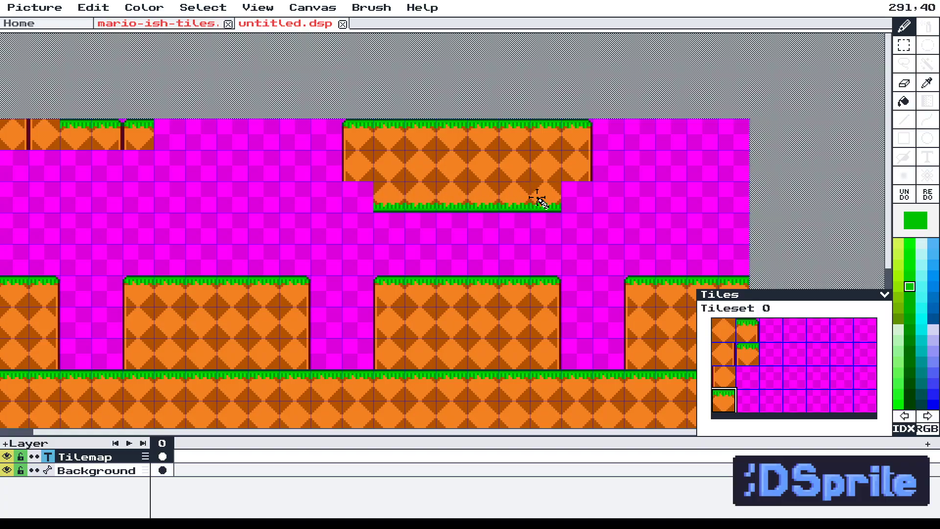
Place vertically flipped right and left grass corner tiles at the floating block's two lower corners.
{"action": "left_click", "coordinate": [752, 329]}
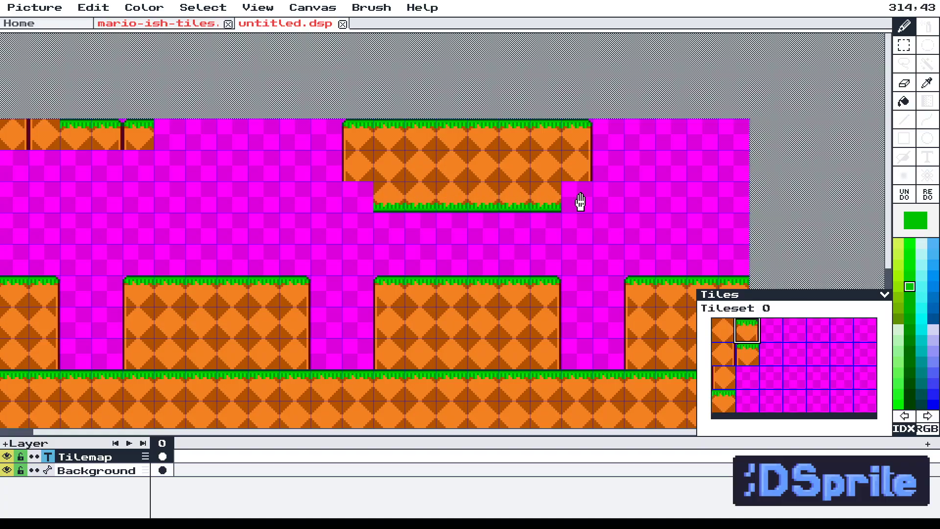
{"action": "key", "text": "v"}
{"action": "left_click", "coordinate": [586, 208]}
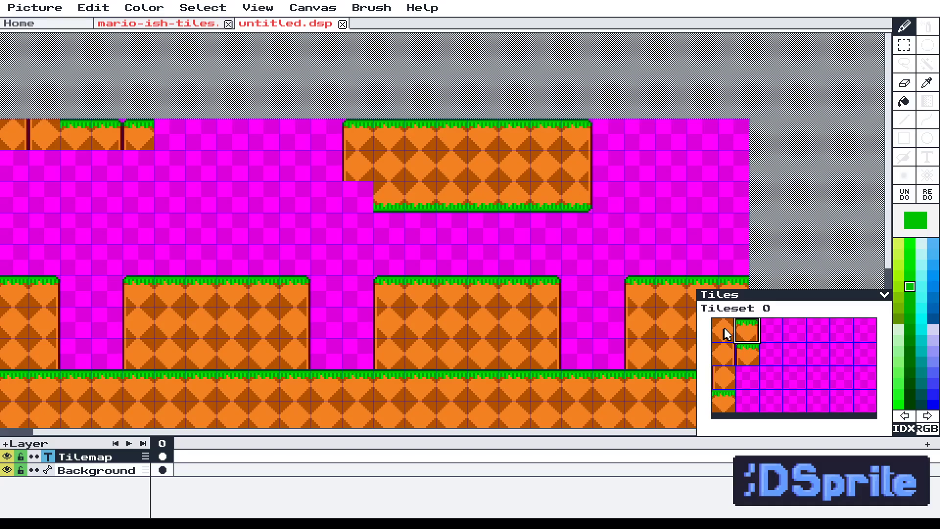
{"action": "left_click", "coordinate": [755, 359]}
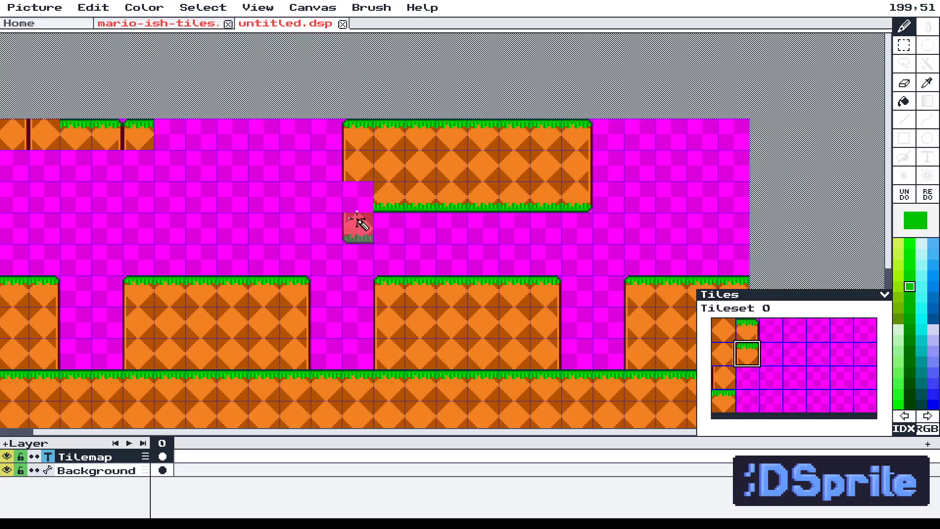
{"action": "left_click", "coordinate": [359, 197]}
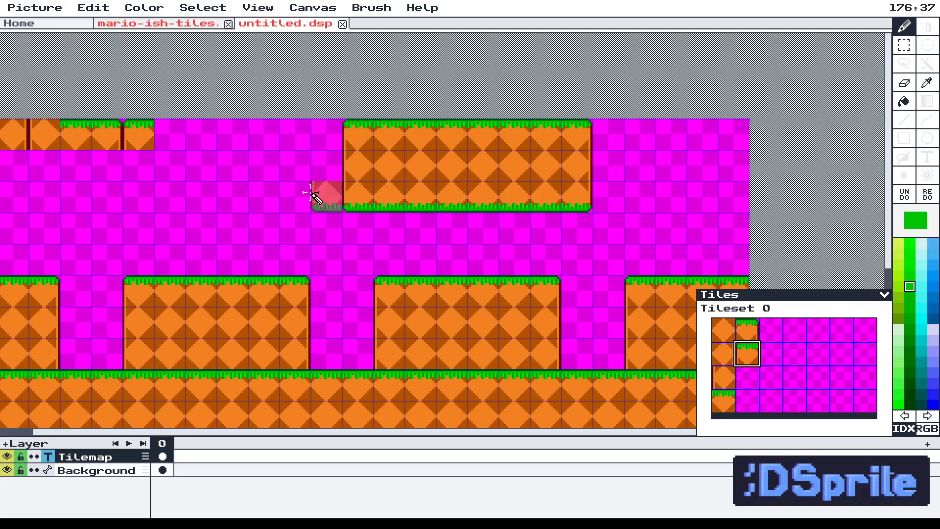
Examine the floating block within the level, including its tile numbers and the vertical-flip markers on its bottom row.
{"action": "scroll", "coordinate": [527, 231], "scroll_direction": "down", "scroll_amount": 1}
{"action": "left_click_drag", "start_coordinate": [527, 231], "coordinate": [788, 262]}
{"action": "scroll", "coordinate": [503, 211], "scroll_direction": "up", "scroll_amount": 2}
{"action": "scroll", "coordinate": [504, 213], "scroll_direction": "down", "scroll_amount": 1}
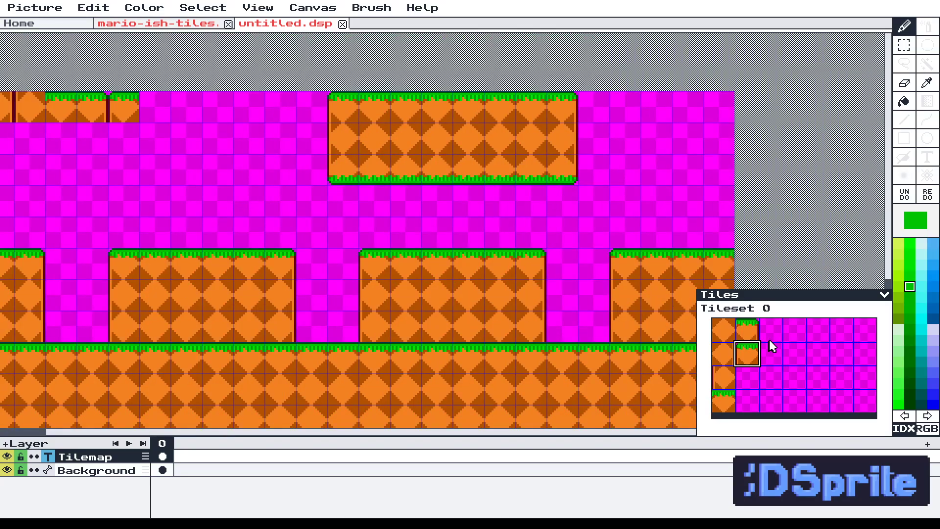
{"action": "left_click_drag", "start_coordinate": [569, 224], "coordinate": [593, 247]}
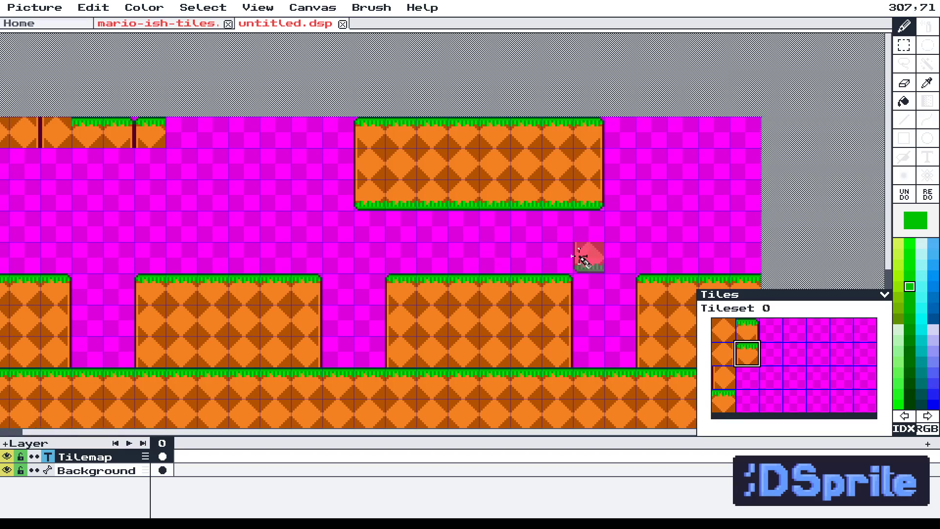
{"action": "key", "text": "n"}
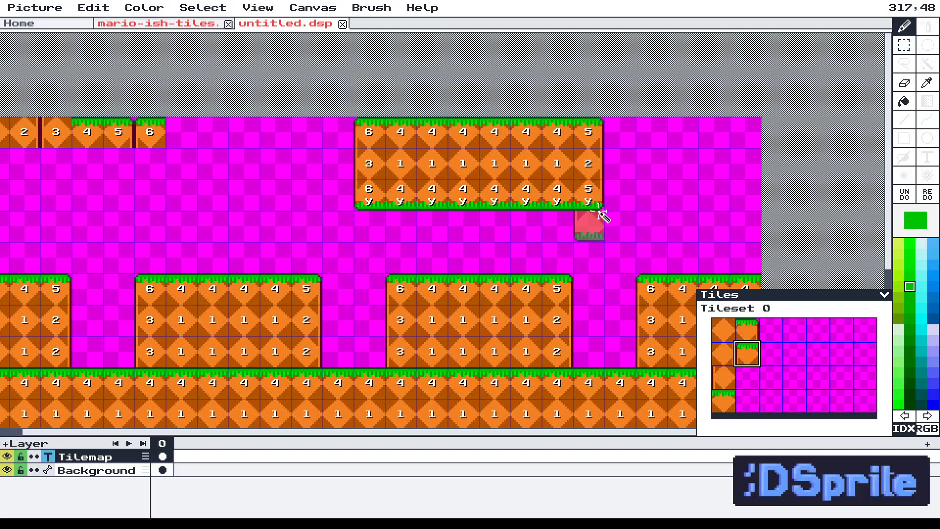
{"action": "key", "text": "n"}
{"action": "scroll", "coordinate": [609, 218], "scroll_direction": "down", "scroll_amount": 1}
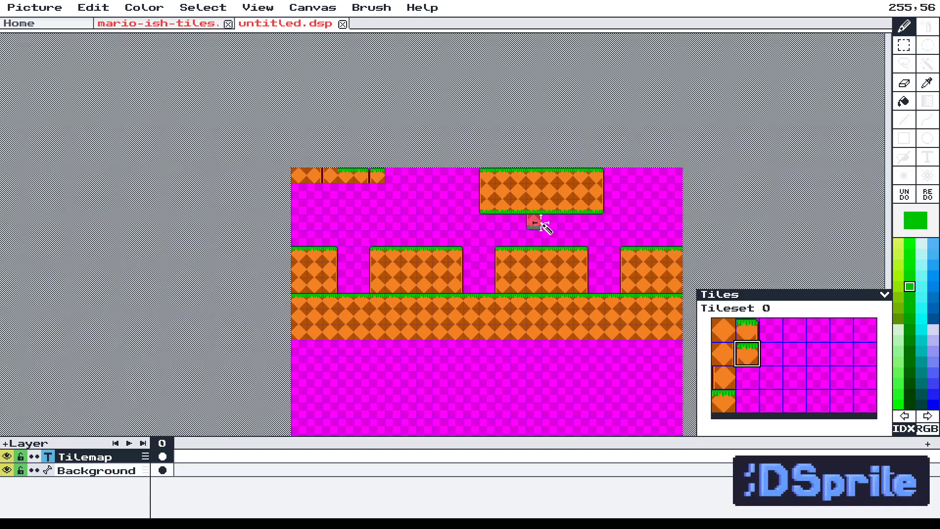
{"action": "scroll", "coordinate": [453, 239], "scroll_direction": "up", "scroll_amount": 1}
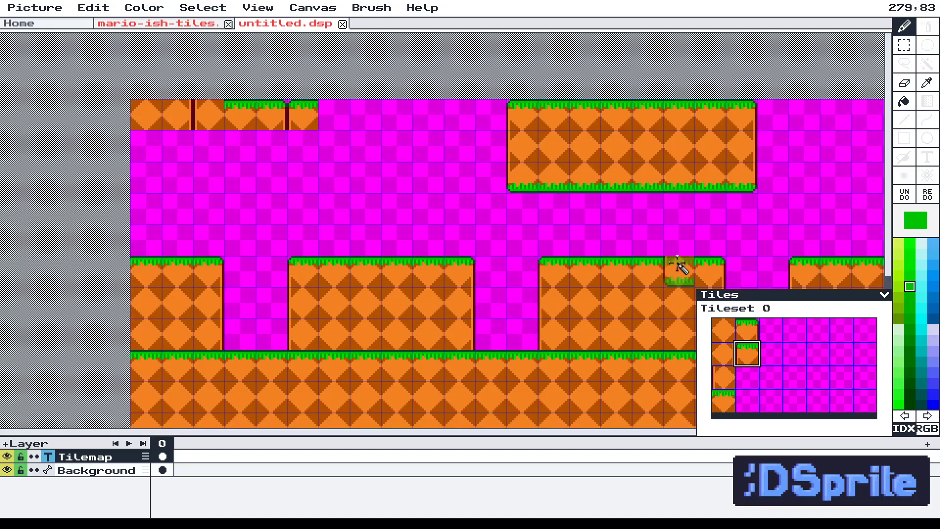
Set pale lavender as the primary color and blue as the secondary, and switch the Tilemap layer to pixel mode.
{"action": "left_click", "coordinate": [935, 335]}
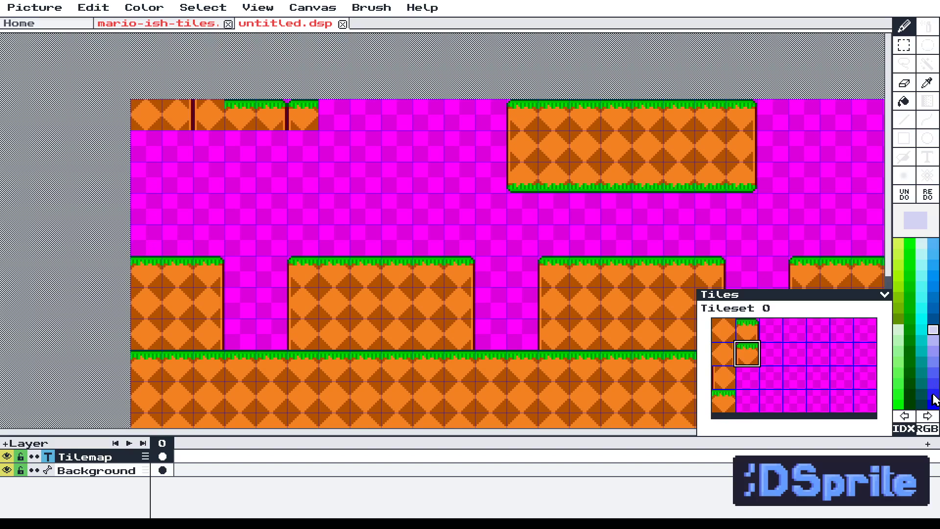
{"action": "right_click", "coordinate": [934, 399]}
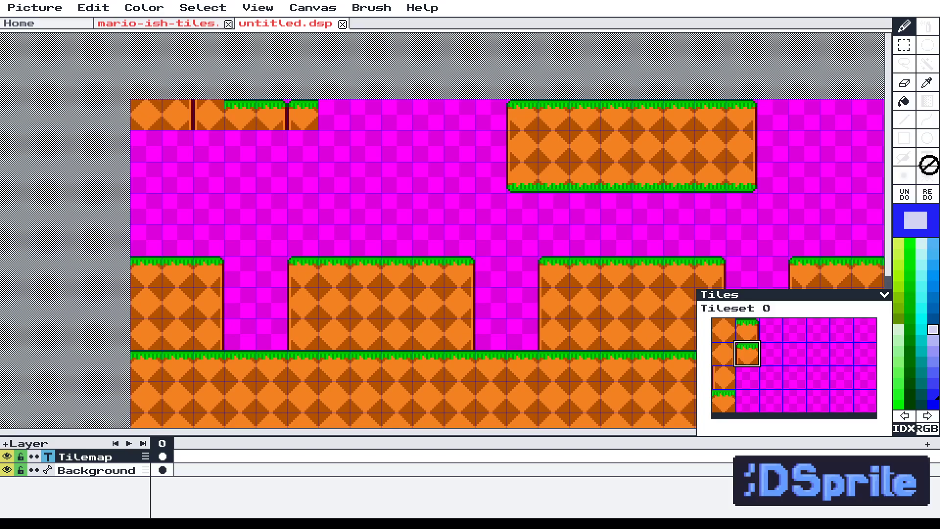
{"action": "left_click", "coordinate": [51, 459]}
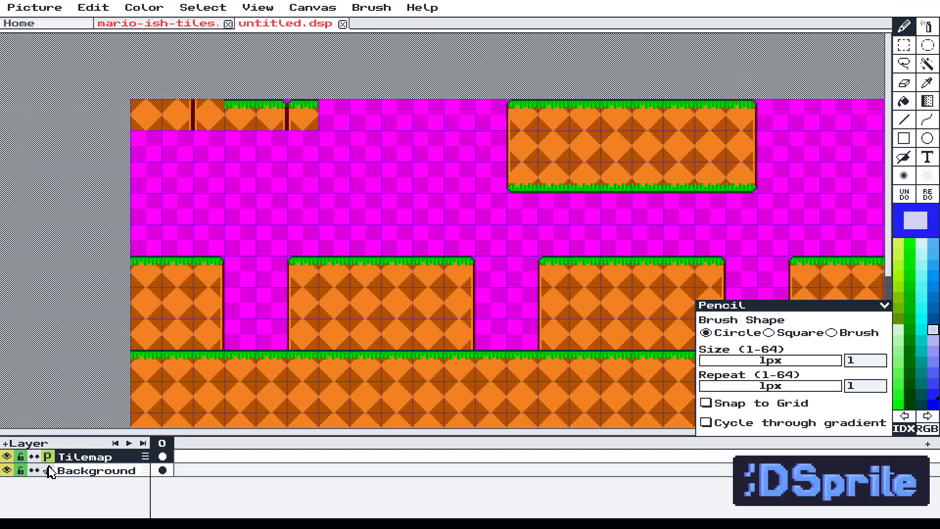
Draw a filled pale lavender 16x16 square in an empty cell and apply a smooth linear gradient from lavender at its base to blue on top.
{"action": "left_click", "coordinate": [904, 139]}
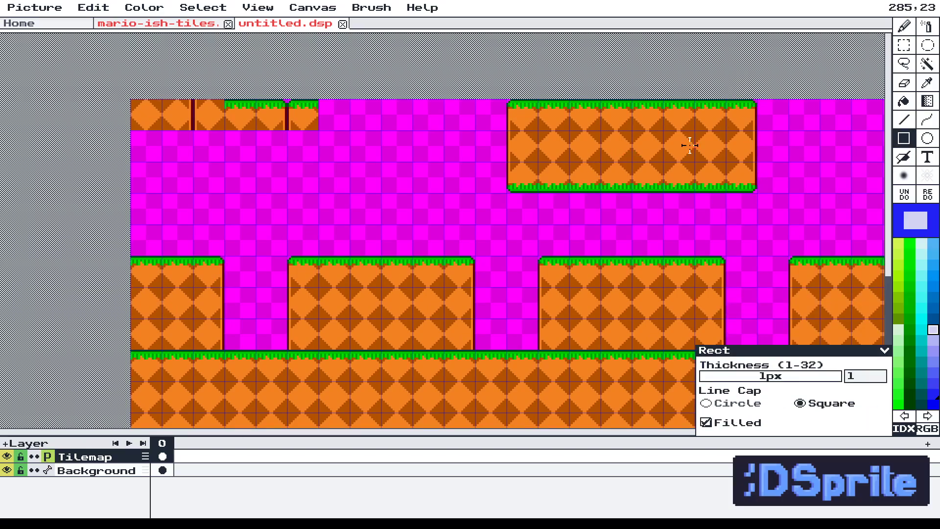
{"action": "scroll", "coordinate": [395, 157], "scroll_direction": "up", "scroll_amount": 3}
{"action": "left_click_drag", "start_coordinate": [357, 169], "coordinate": [445, 257]}
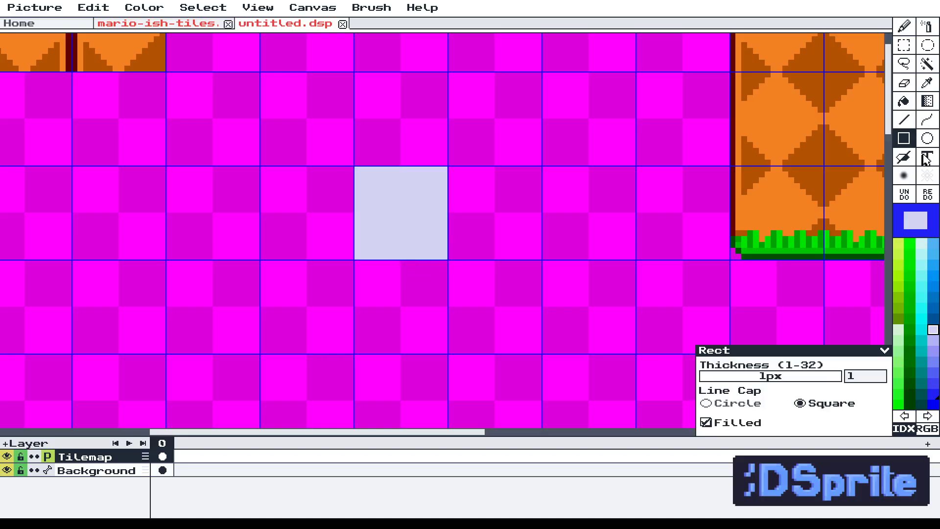
{"action": "left_click", "coordinate": [934, 101]}
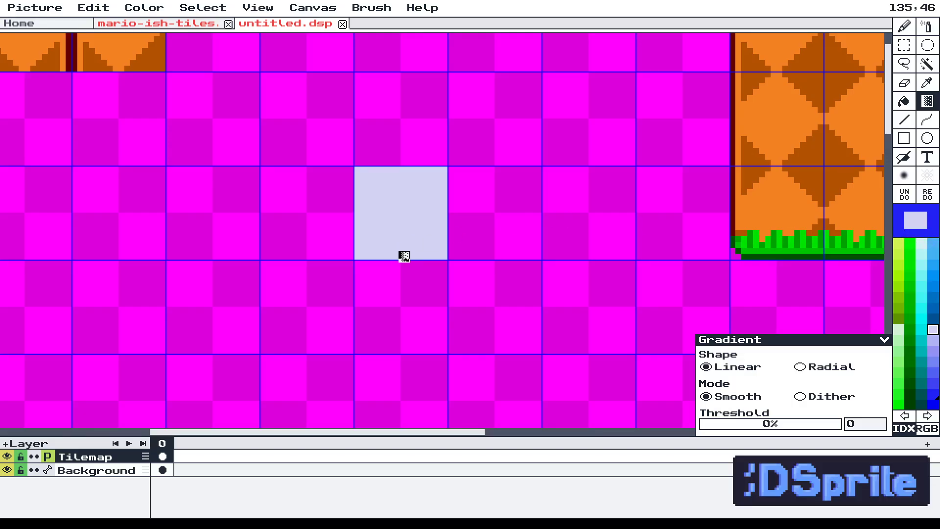
{"action": "left_click_drag", "start_coordinate": [399, 253], "coordinate": [400, 173]}
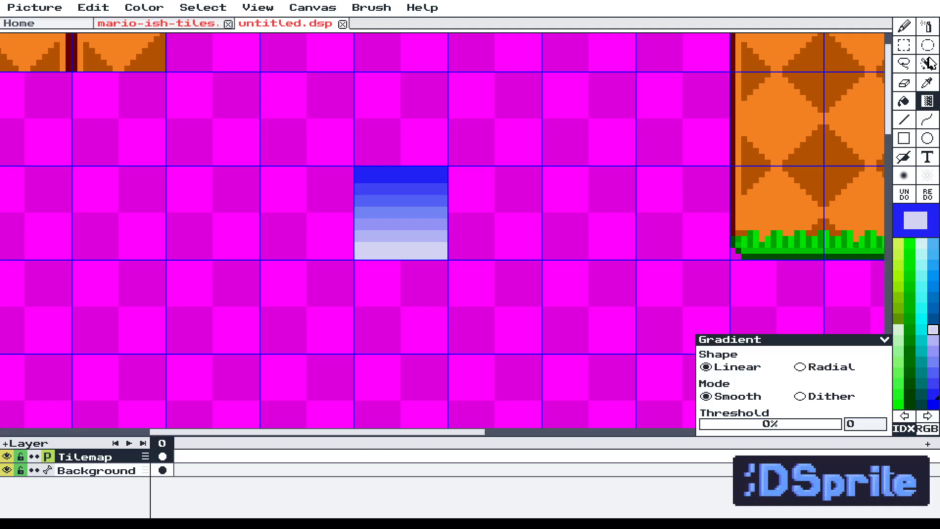
Select three 3-pixel-wide vertical strips of the gradient tile one after another and shift each down one pixel.
{"action": "left_click", "coordinate": [910, 47]}
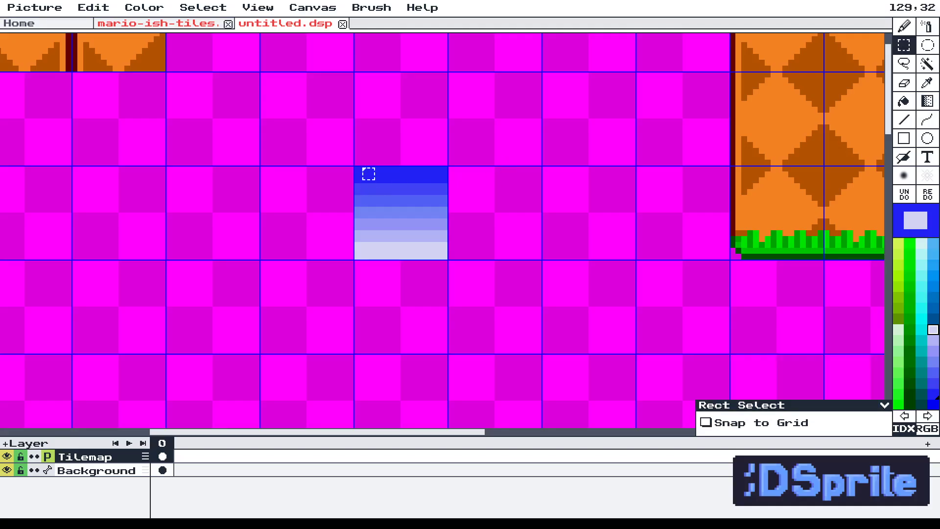
{"action": "left_click_drag", "start_coordinate": [368, 174], "coordinate": [381, 274]}
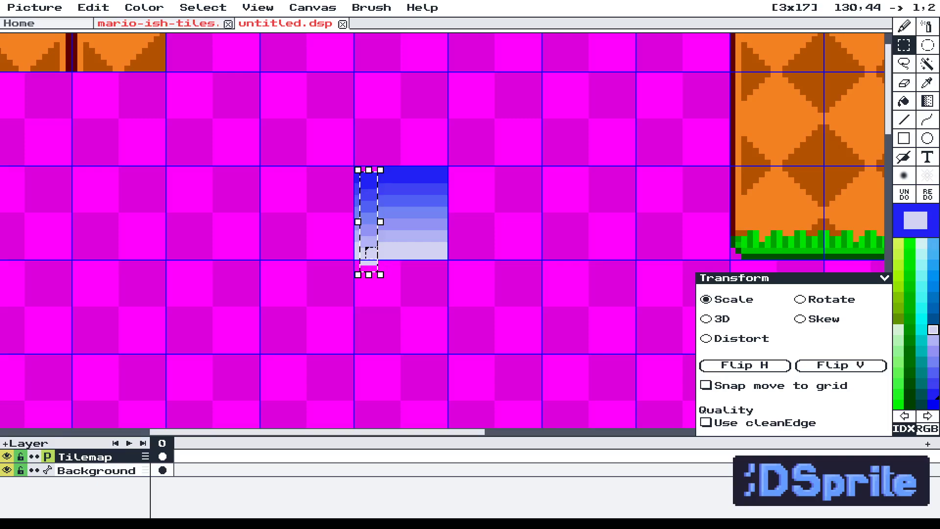
{"action": "left_click", "coordinate": [396, 195]}
{"action": "left_click_drag", "start_coordinate": [392, 170], "coordinate": [398, 246]}
{"action": "left_click_drag", "start_coordinate": [421, 169], "coordinate": [435, 269]}
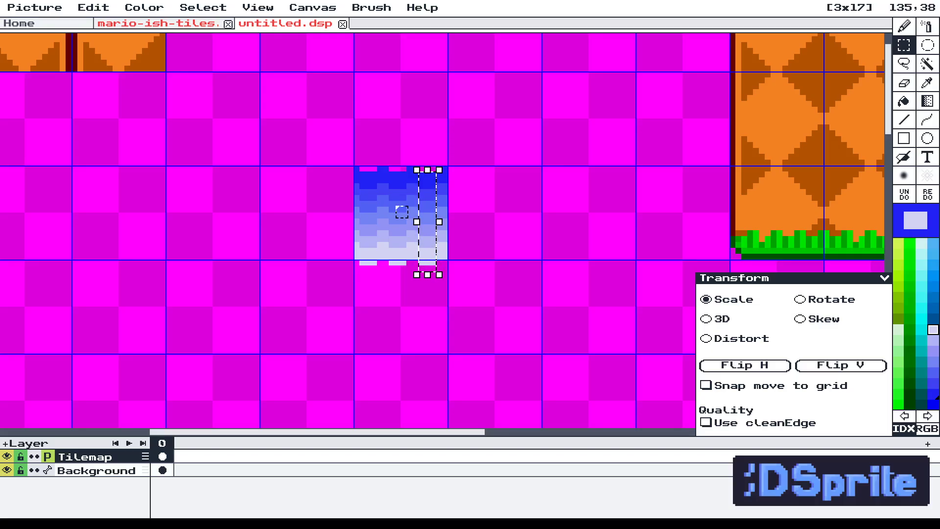
Shift narrower one- and two-pixel-wide strips within the lowered bands down one more pixel to make the gradient edges jagged.
{"action": "left_click_drag", "start_coordinate": [372, 177], "coordinate": [373, 268]}
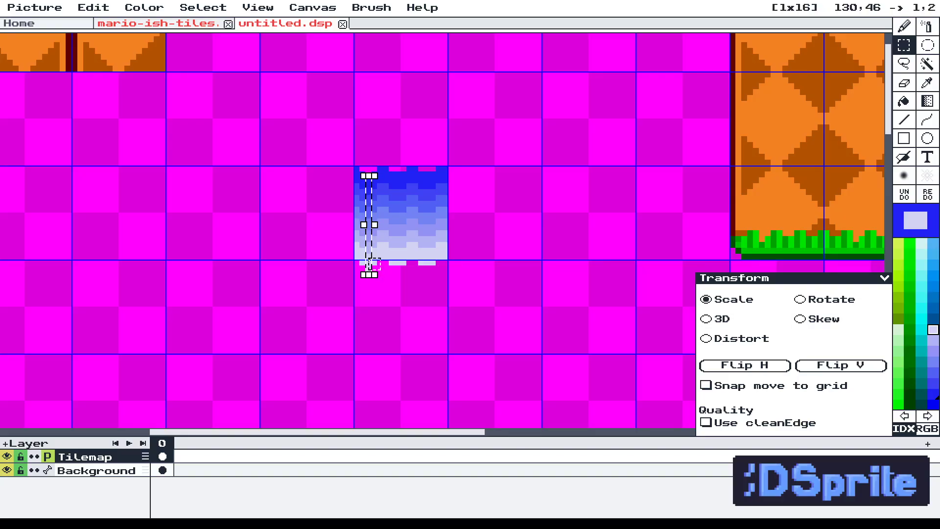
{"action": "left_click_drag", "start_coordinate": [386, 169], "coordinate": [390, 260]}
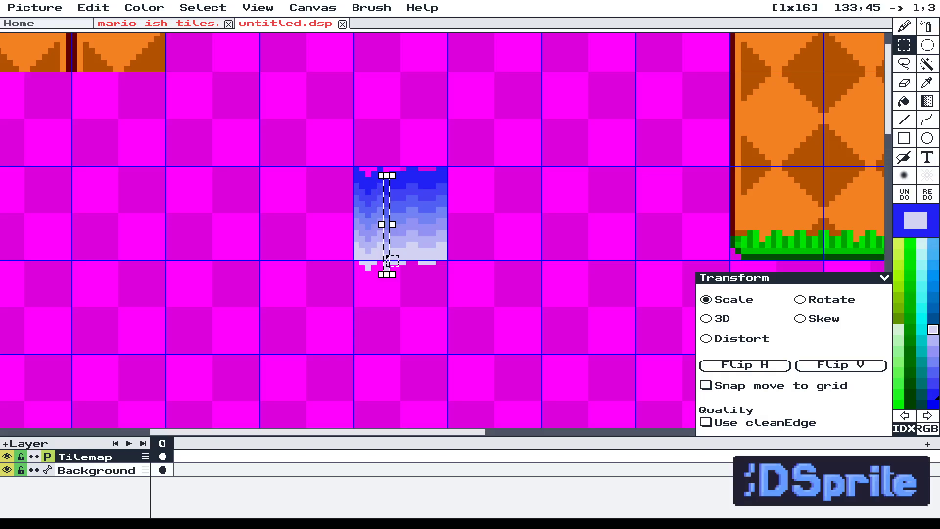
{"action": "left_click_drag", "start_coordinate": [393, 176], "coordinate": [403, 264]}
{"action": "left_click", "coordinate": [396, 181]}
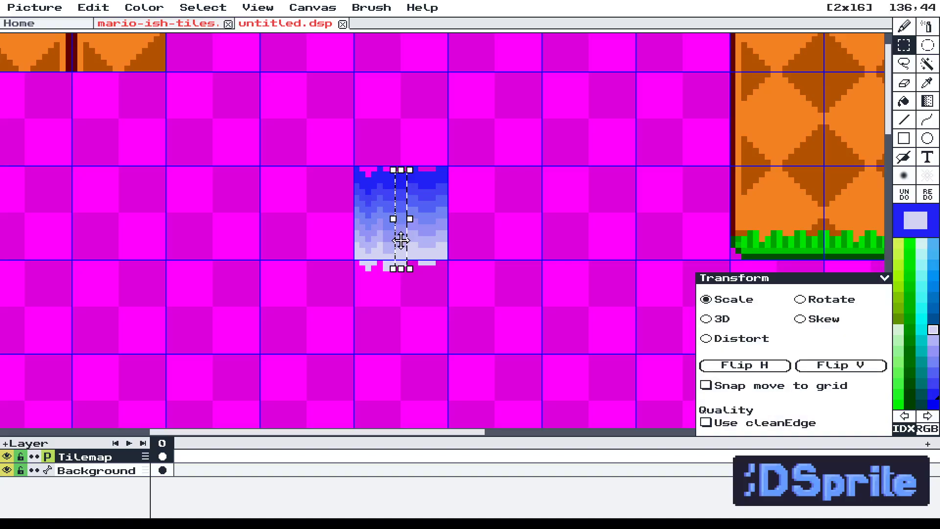
{"action": "left_click", "coordinate": [420, 200]}
{"action": "left_click_drag", "start_coordinate": [430, 181], "coordinate": [432, 269]}
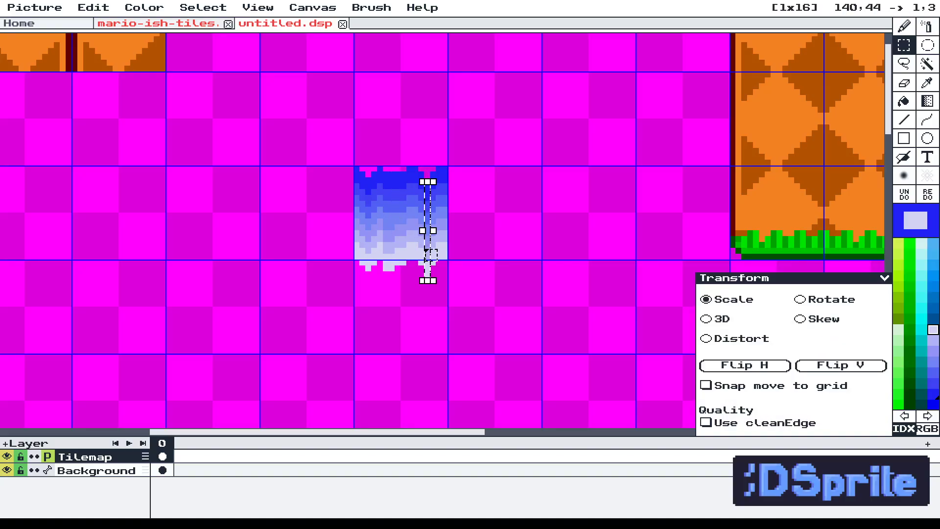
Move the lavender pixels spilling below the gradient tile up into the gaps along its top edge.
{"action": "left_click", "coordinate": [447, 259]}
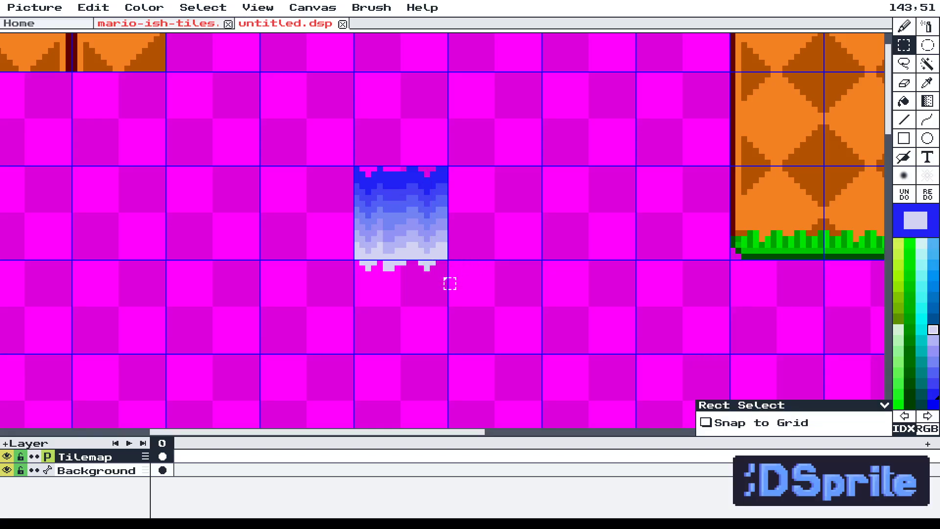
{"action": "left_click_drag", "start_coordinate": [455, 284], "coordinate": [434, 186]}
{"action": "left_click", "coordinate": [429, 250]}
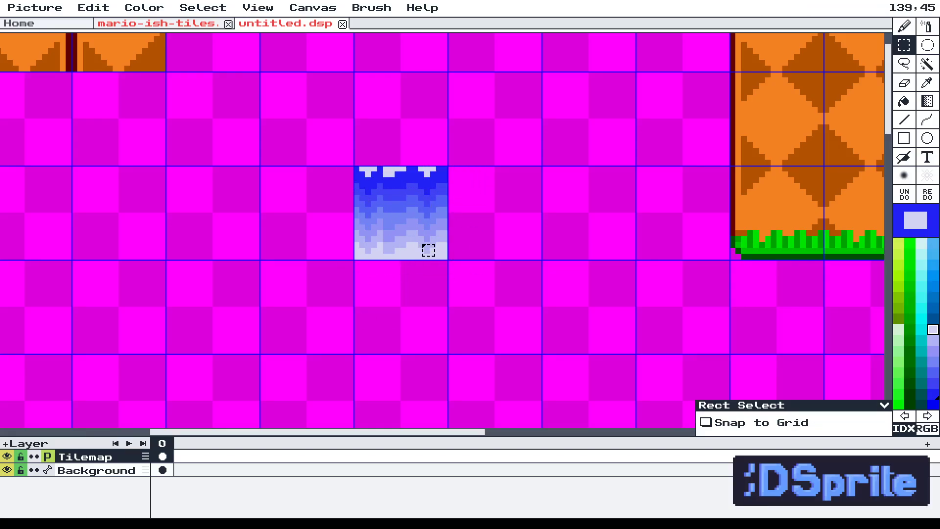
Move the finished 16x16 gradient tile into the canvas's first row, directly after the last grass tile.
{"action": "left_click_drag", "start_coordinate": [364, 174], "coordinate": [293, 129]}
{"action": "scroll", "coordinate": [458, 308], "scroll_direction": "down", "scroll_amount": 2}
{"action": "left_click", "coordinate": [451, 277]}
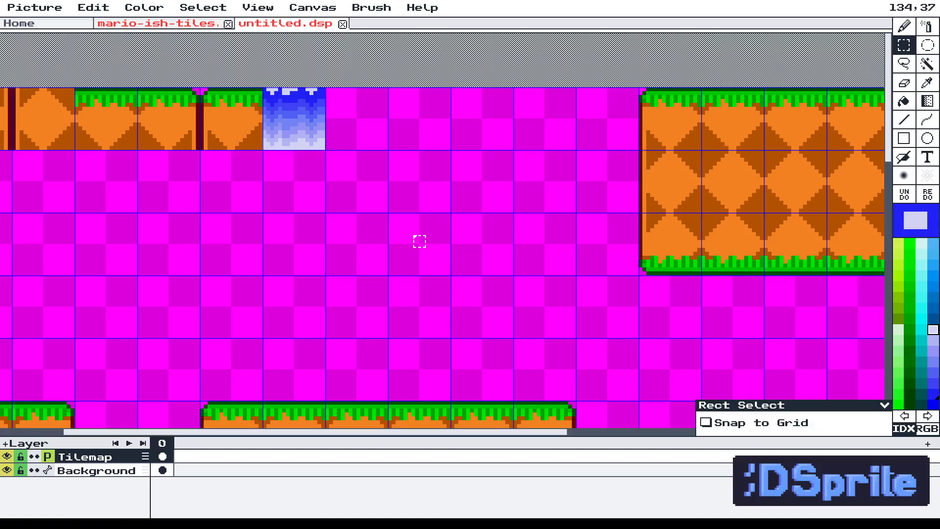
{"action": "scroll", "coordinate": [447, 249], "scroll_direction": "left", "scroll_amount": 3}
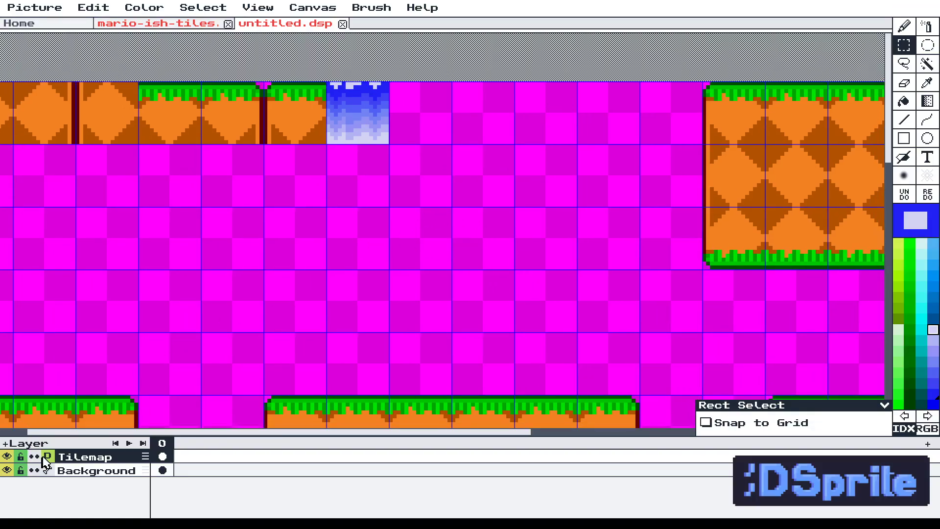
Switch the Tilemap layer to tile mode and compact the tileset to remove the unused tiles.
{"action": "left_click", "coordinate": [47, 458]}
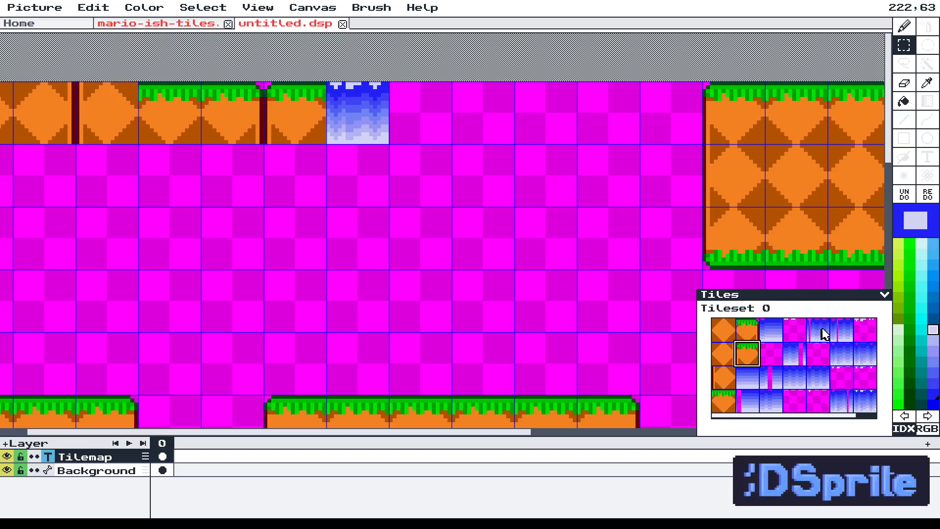
{"action": "right_click", "coordinate": [814, 359]}
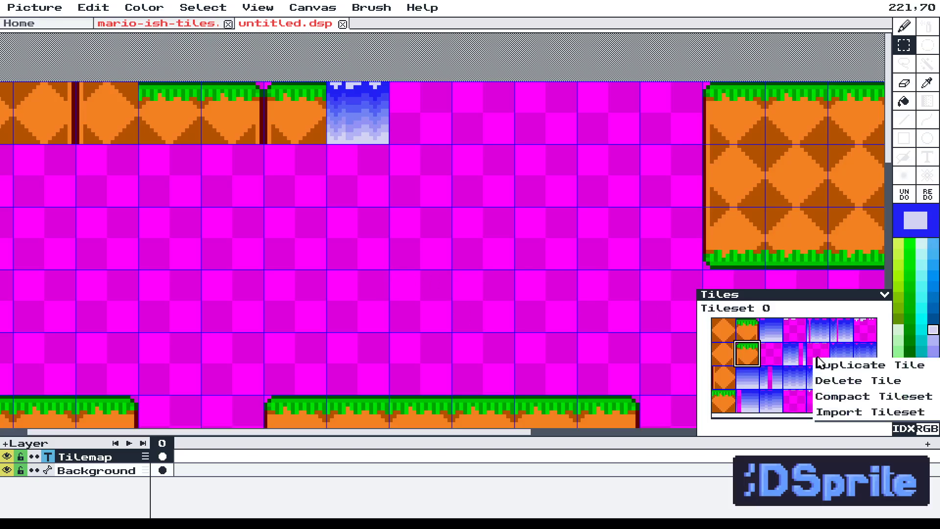
{"action": "left_click", "coordinate": [852, 403]}
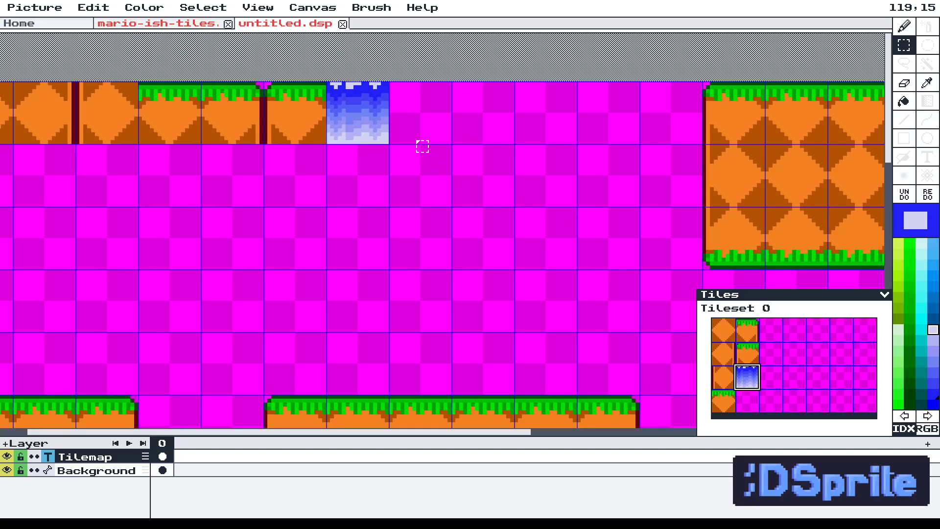
Return the Tilemap layer to pixel mode and place a copy of the 16x16 gradient tile in the adjacent empty cell.
{"action": "scroll", "coordinate": [403, 92], "scroll_direction": "up", "scroll_amount": 2}
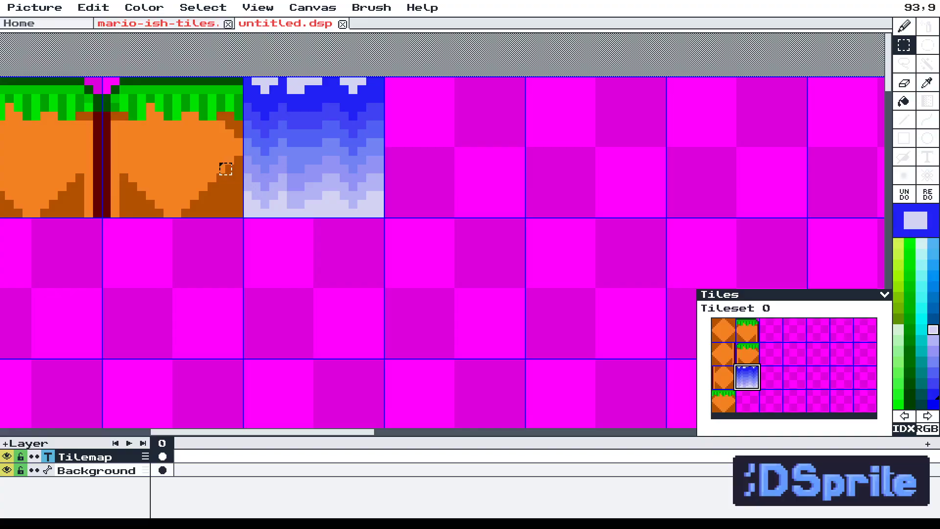
{"action": "left_click", "coordinate": [49, 457]}
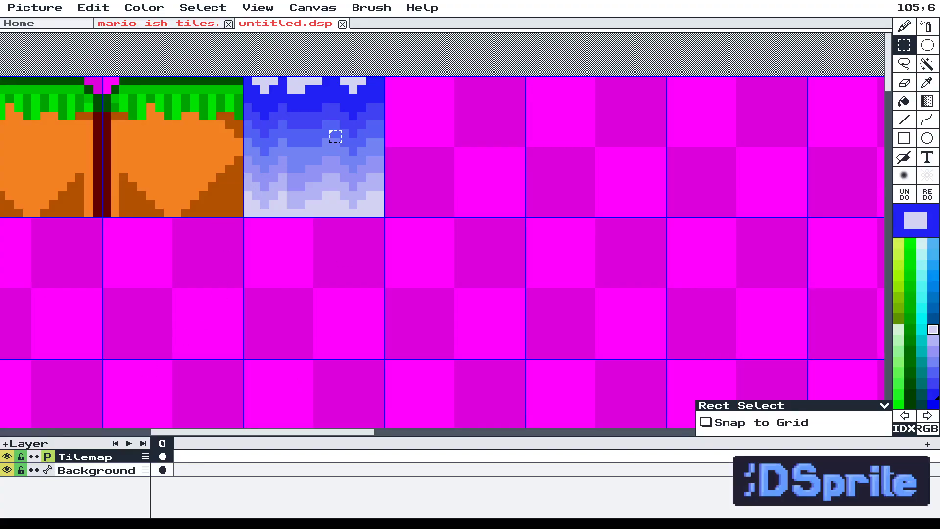
{"action": "left_click_drag", "start_coordinate": [257, 87], "coordinate": [385, 219]}
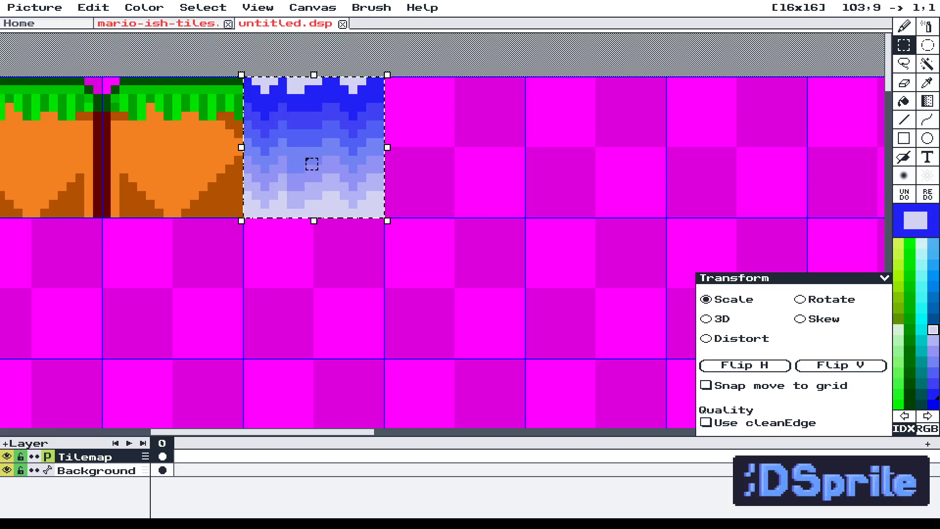
{"action": "left_click_drag", "start_coordinate": [311, 161], "coordinate": [459, 170]}
{"action": "key", "text": "Escape"}
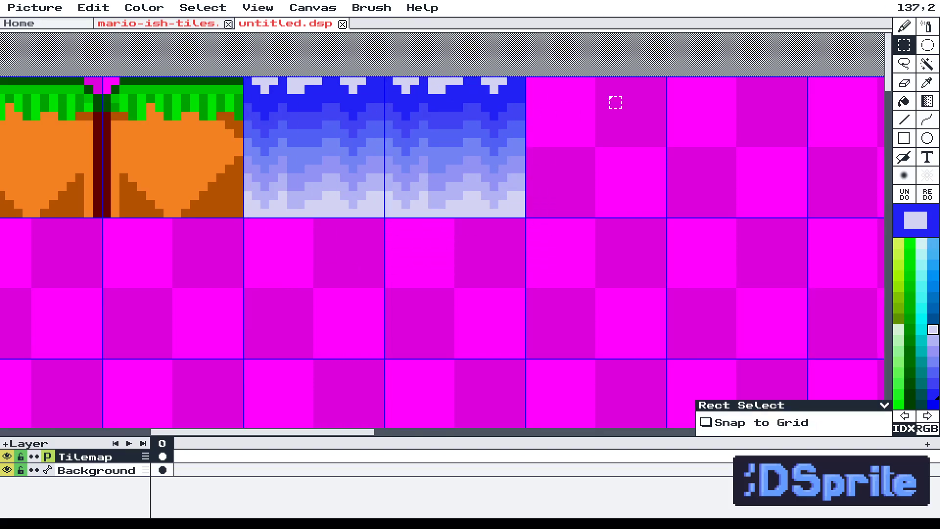
Draw a 1 px blue line across the top row of the copied gradient tile with the Line tool.
{"action": "left_click", "coordinate": [904, 119]}
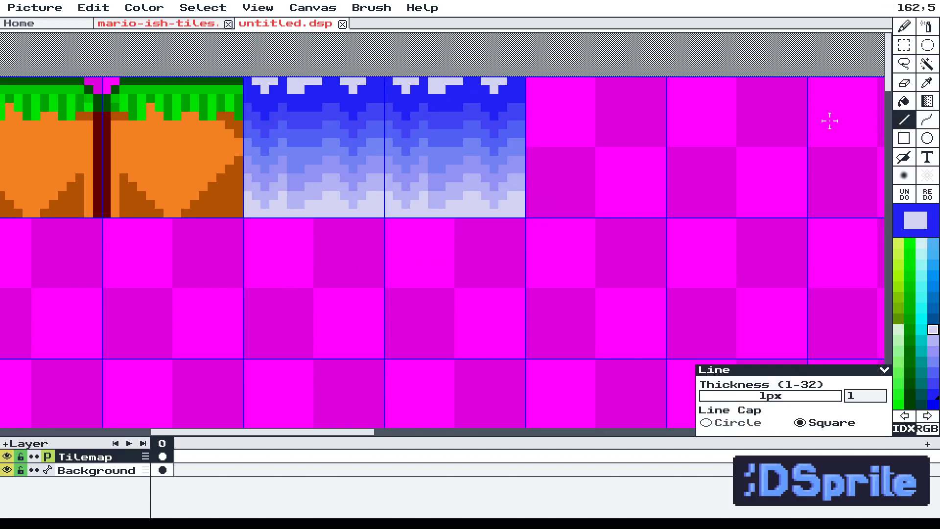
{"action": "scroll", "coordinate": [581, 126], "scroll_direction": "up", "scroll_amount": 1}
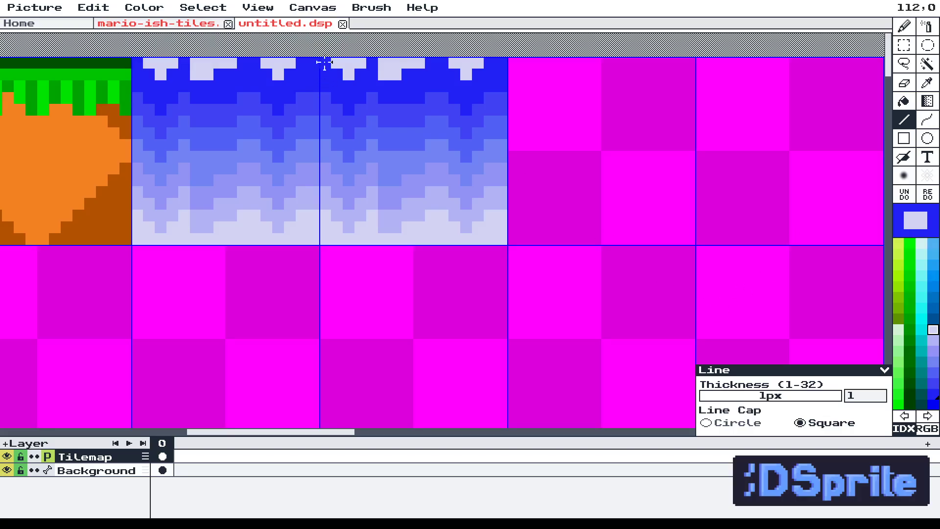
{"action": "left_click_drag", "start_coordinate": [324, 62], "coordinate": [487, 64]}
{"action": "key", "text": "ctrl+z"}
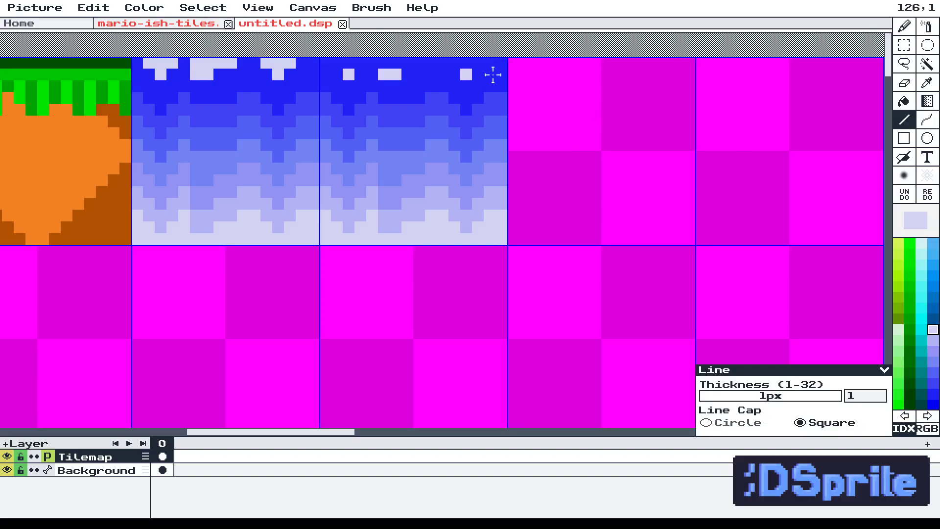
Toggle the transparency of the palette's last color off and on to compare the level with a solid and a transparent background.
{"action": "scroll", "coordinate": [572, 179], "scroll_direction": "down", "scroll_amount": 3}
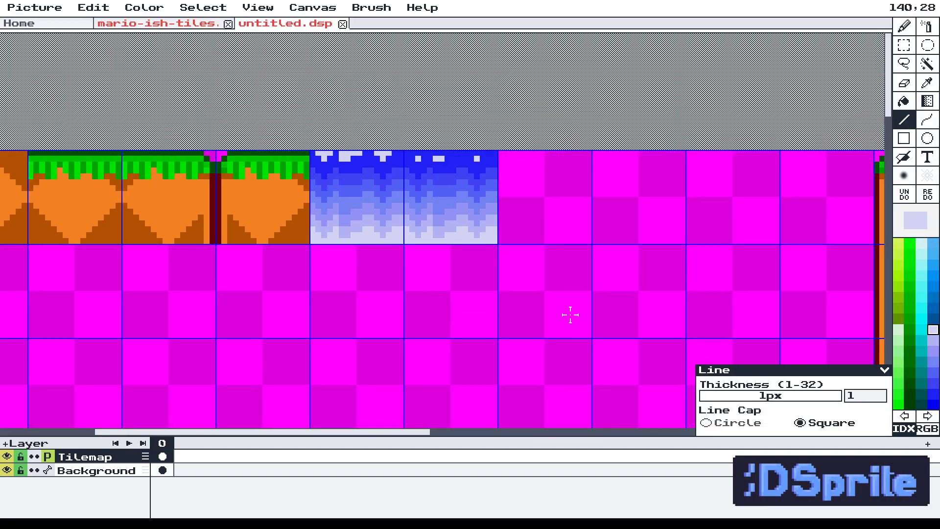
{"action": "left_click_drag", "start_coordinate": [571, 312], "coordinate": [608, 225]}
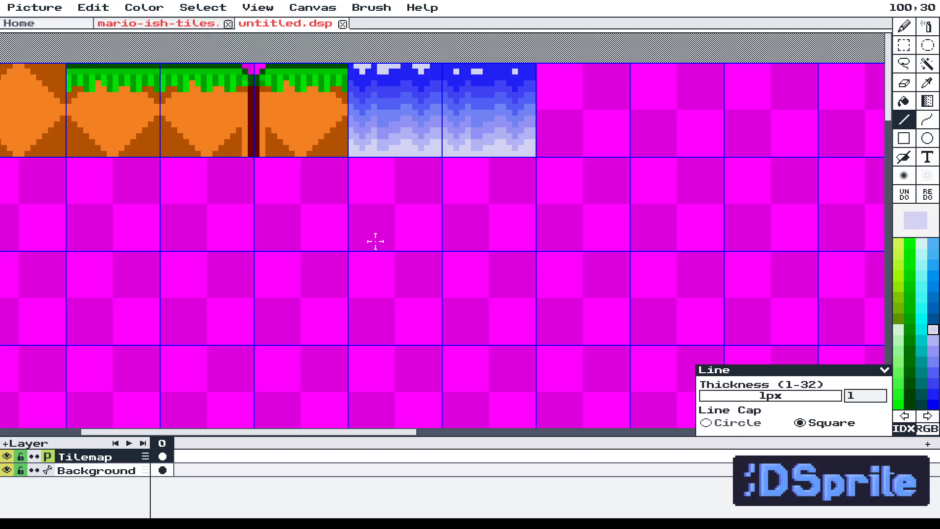
{"action": "scroll", "coordinate": [919, 372], "scroll_direction": "down", "scroll_amount": 1}
{"action": "scroll", "coordinate": [918, 372], "scroll_direction": "down", "scroll_amount": 1}
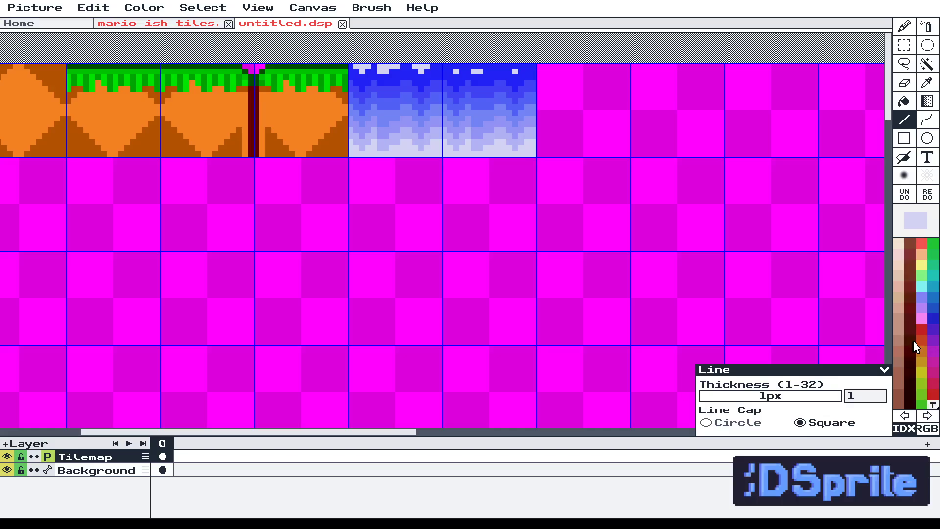
{"action": "left_click", "coordinate": [935, 406]}
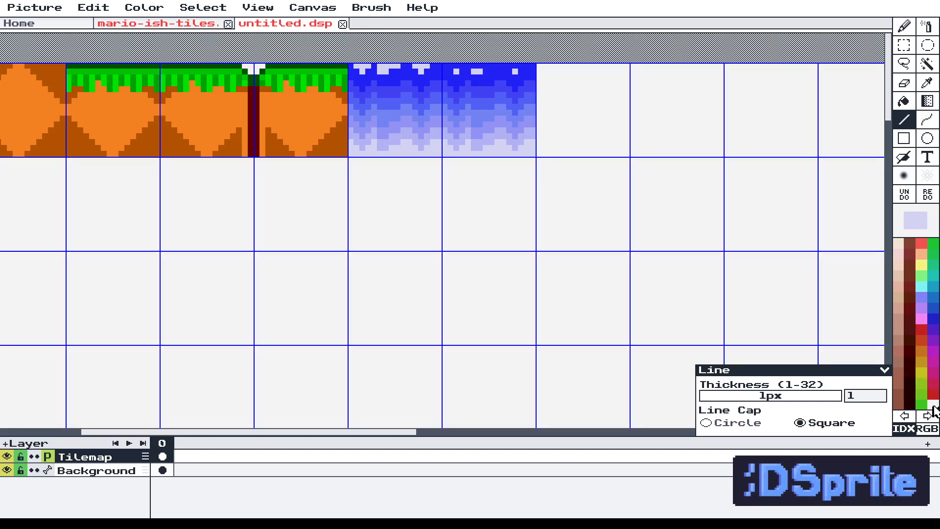
{"action": "left_click", "coordinate": [934, 408]}
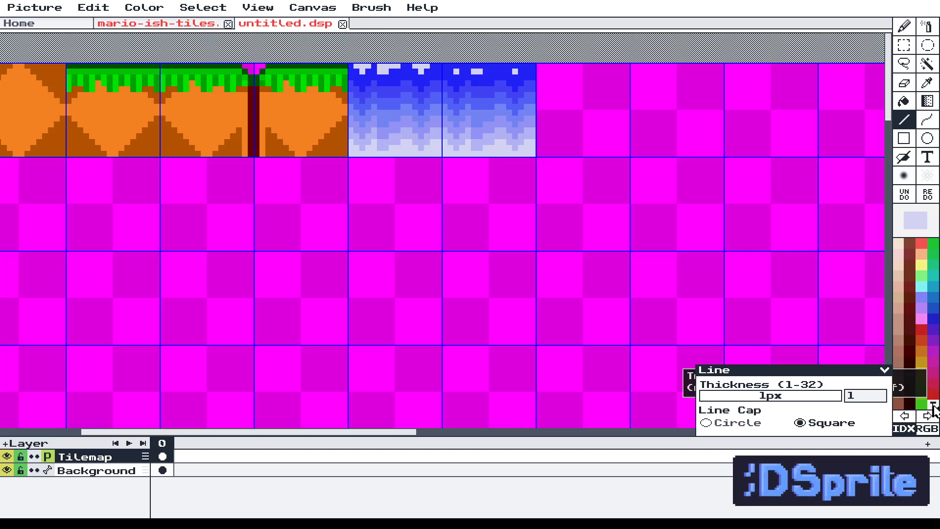
{"action": "left_click", "coordinate": [935, 409]}
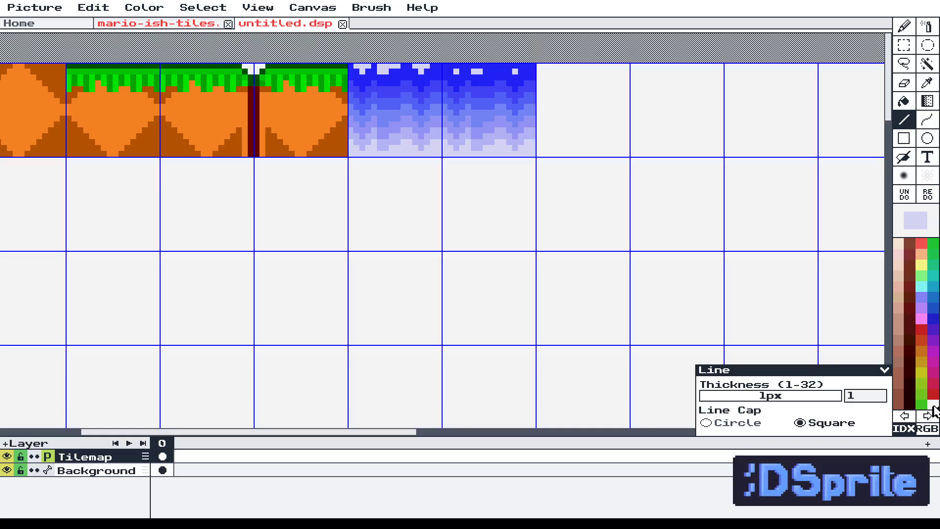
{"action": "left_click", "coordinate": [934, 409]}
{"action": "left_click", "coordinate": [934, 408]}
{"action": "scroll", "coordinate": [523, 310], "scroll_direction": "down", "scroll_amount": 2}
{"action": "left_click_drag", "start_coordinate": [534, 321], "coordinate": [473, 189]}
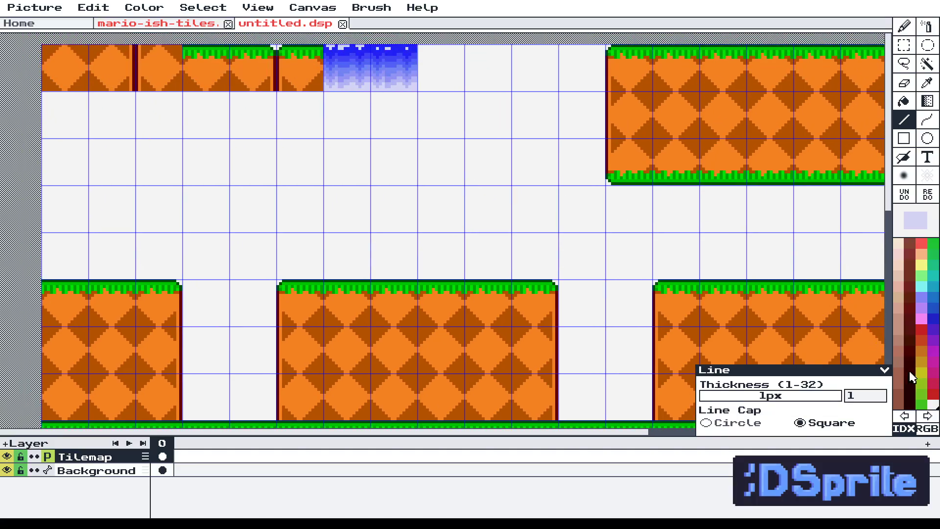
{"action": "left_click", "coordinate": [934, 406]}
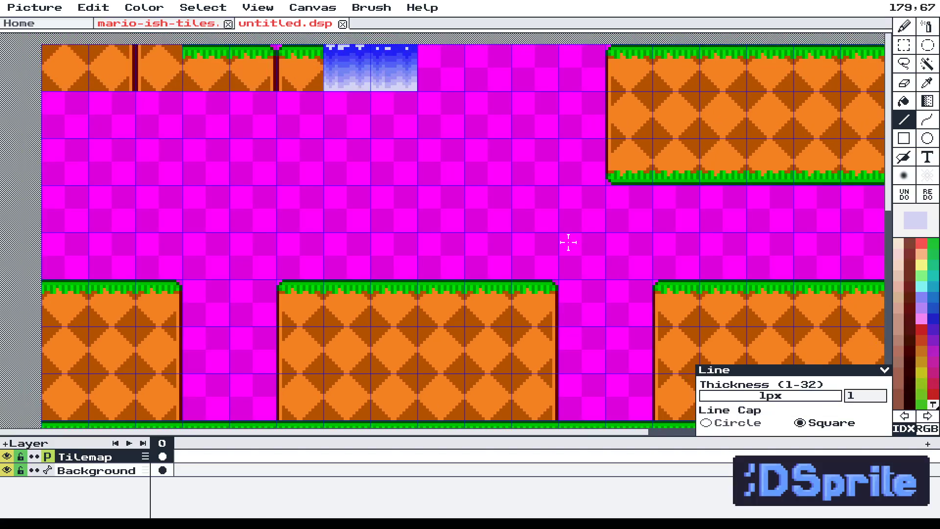
Clear the top four pixel rows of the copied gradient tile with 1 px lines in the transparent color.
{"action": "scroll", "coordinate": [433, 155], "scroll_direction": "up", "scroll_amount": 2}
{"action": "scroll", "coordinate": [410, 168], "scroll_direction": "up", "scroll_amount": 4}
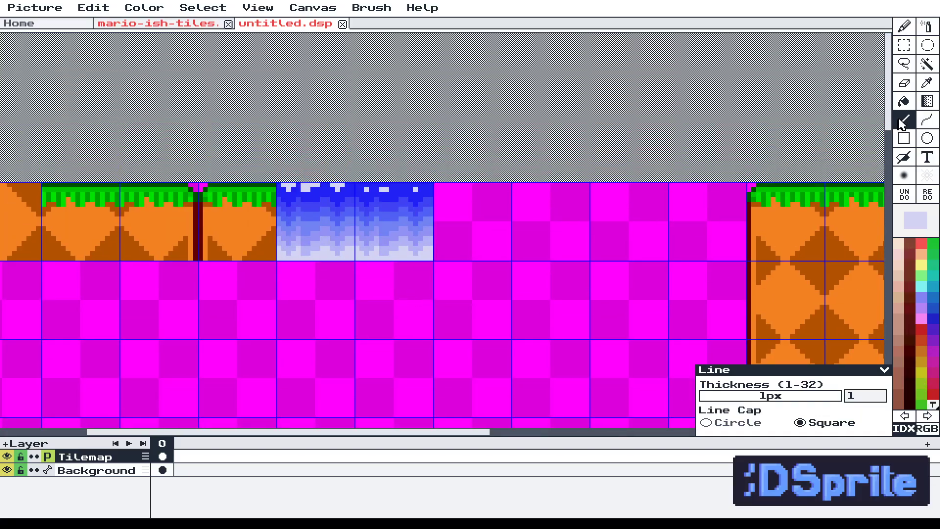
{"action": "scroll", "coordinate": [324, 178], "scroll_direction": "up", "scroll_amount": 1}
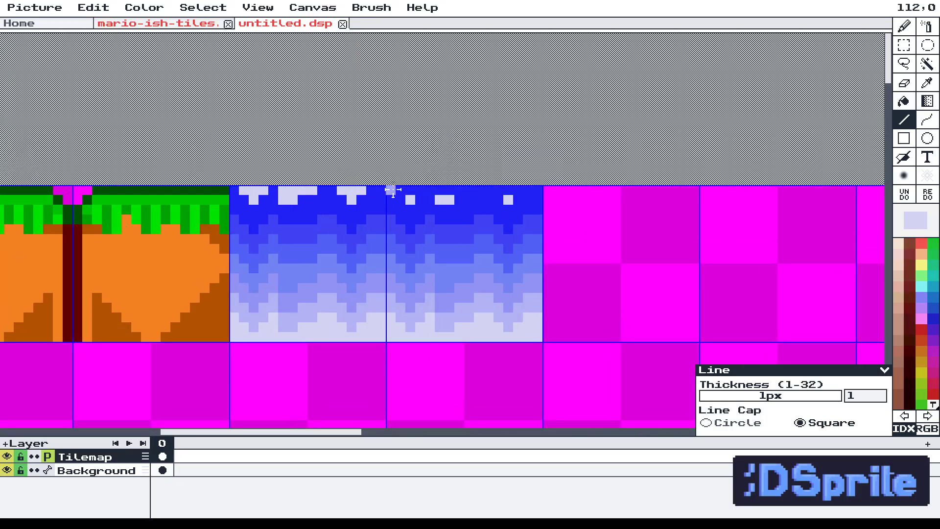
{"action": "left_click_drag", "start_coordinate": [393, 190], "coordinate": [536, 212]}
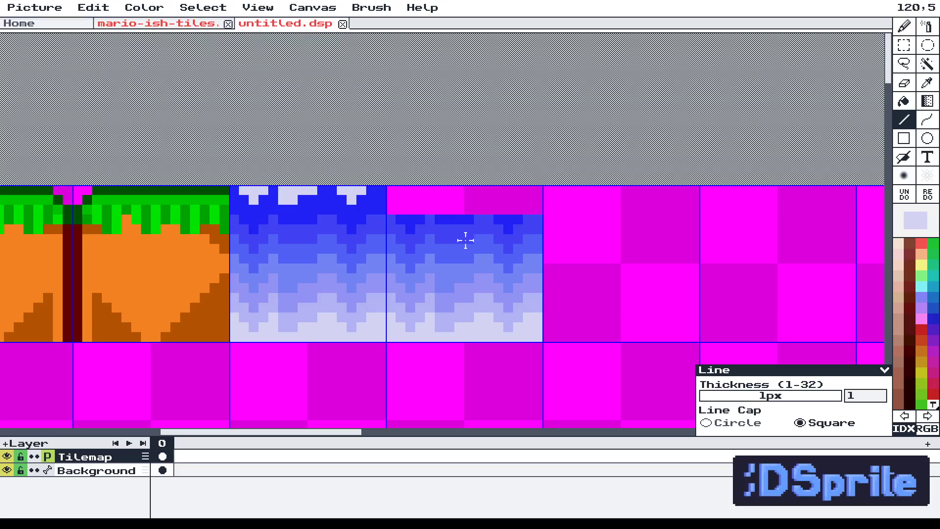
{"action": "left_click_drag", "start_coordinate": [392, 218], "coordinate": [537, 217]}
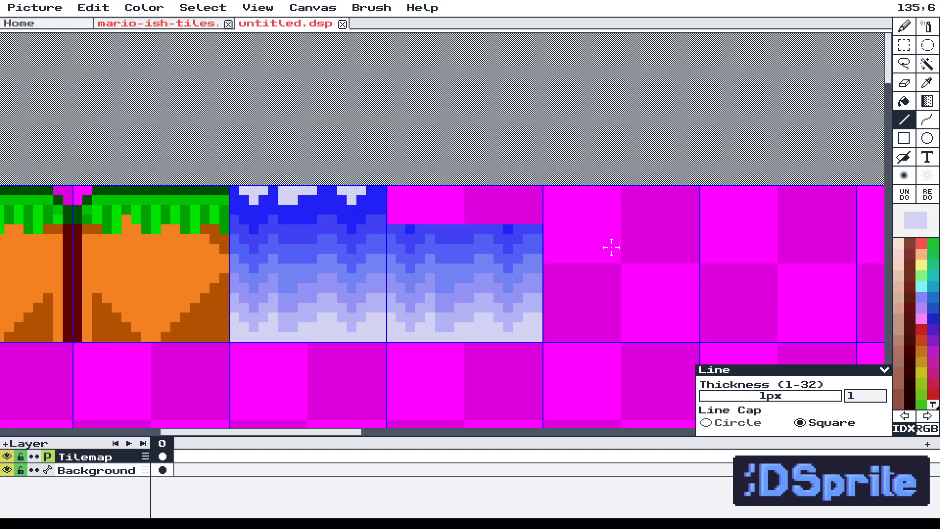
Draw a 1 px dark blue line across the full width of the copied tile's fourth row, just above the remaining gradient.
{"action": "left_click", "coordinate": [933, 319]}
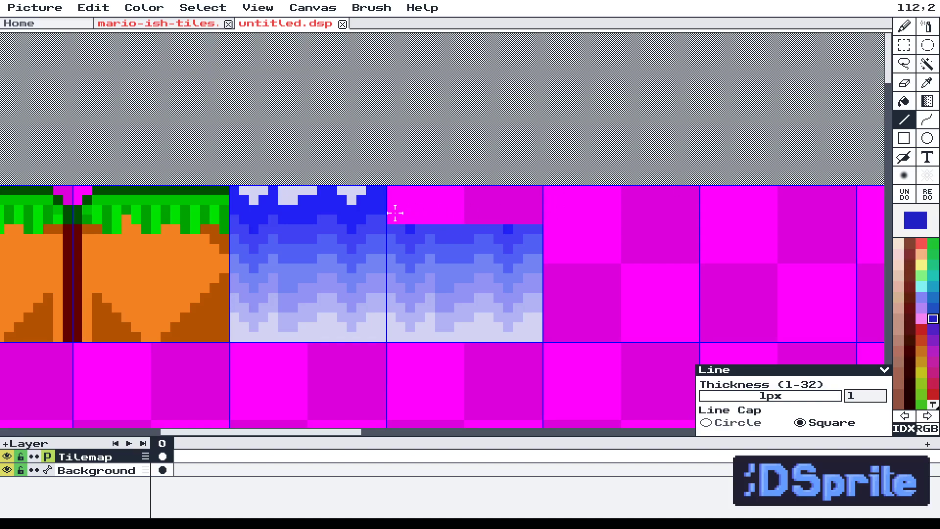
{"action": "left_click_drag", "start_coordinate": [392, 219], "coordinate": [533, 221]}
{"action": "scroll", "coordinate": [478, 245], "scroll_direction": "down", "scroll_amount": 2}
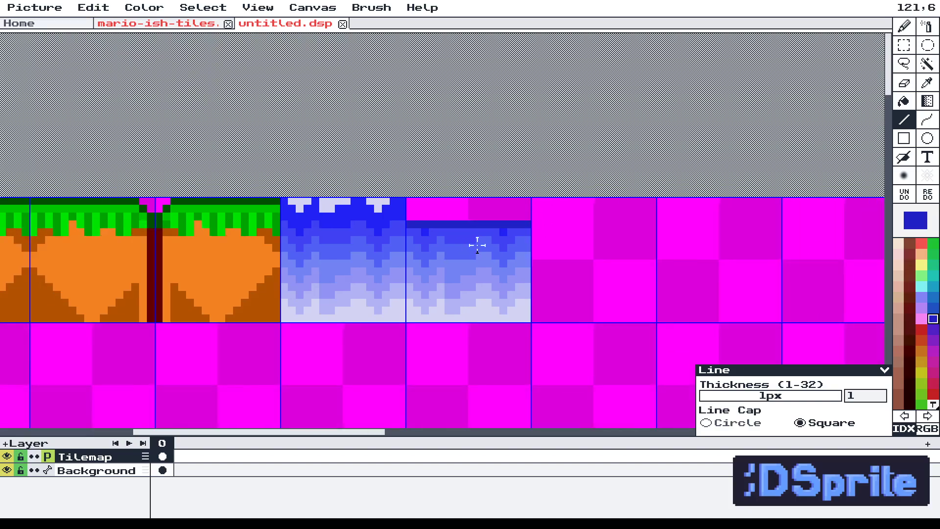
Add a color cycle range covering the light-to-dark blue gradient colors, palette entries 136 to 142, in the cycle settings.
{"action": "scroll", "coordinate": [482, 266], "scroll_direction": "down", "scroll_amount": 2}
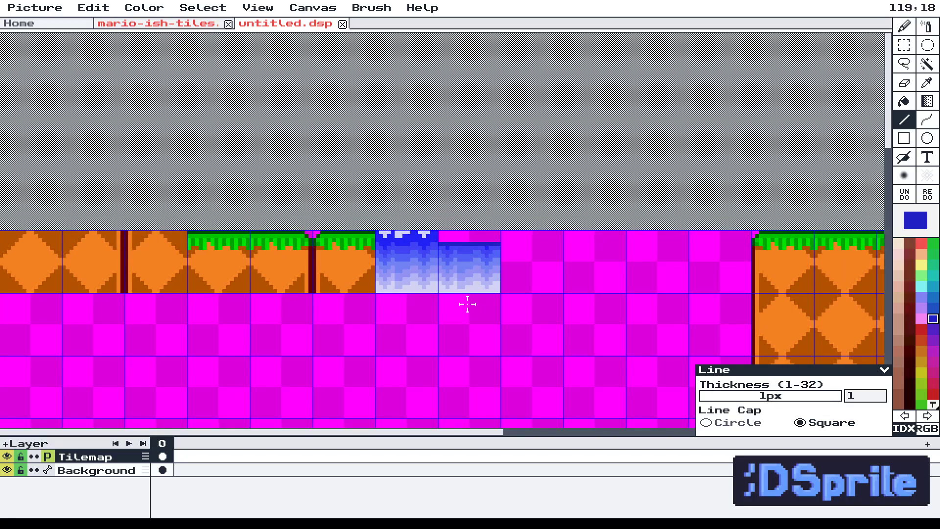
{"action": "mouse_move", "coordinate": [468, 304]}
{"action": "left_mouse_down"}
{"action": "mouse_move", "coordinate": [485, 208]}
{"action": "mouse_move", "coordinate": [466, 210]}
{"action": "mouse_move", "coordinate": [466, 221]}
{"action": "left_mouse_up"}
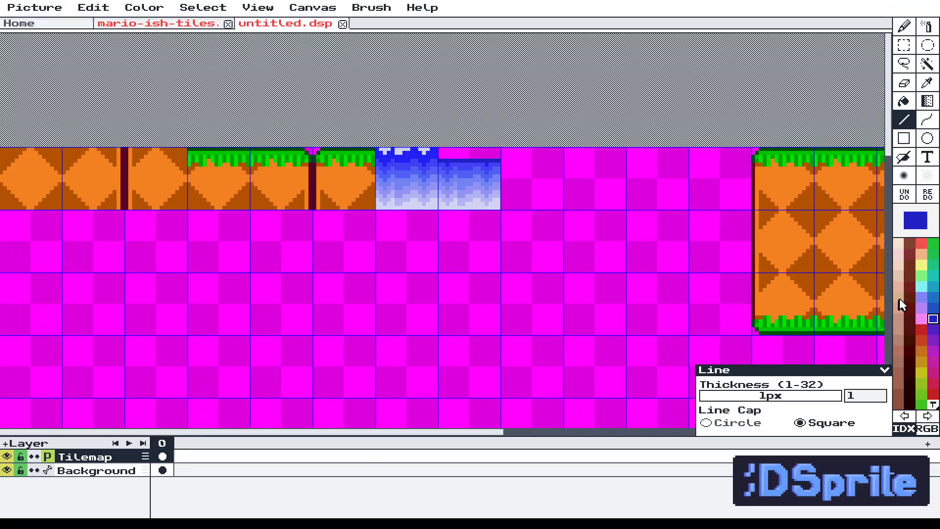
{"action": "scroll", "coordinate": [448, 253], "scroll_direction": "down", "scroll_amount": 1}
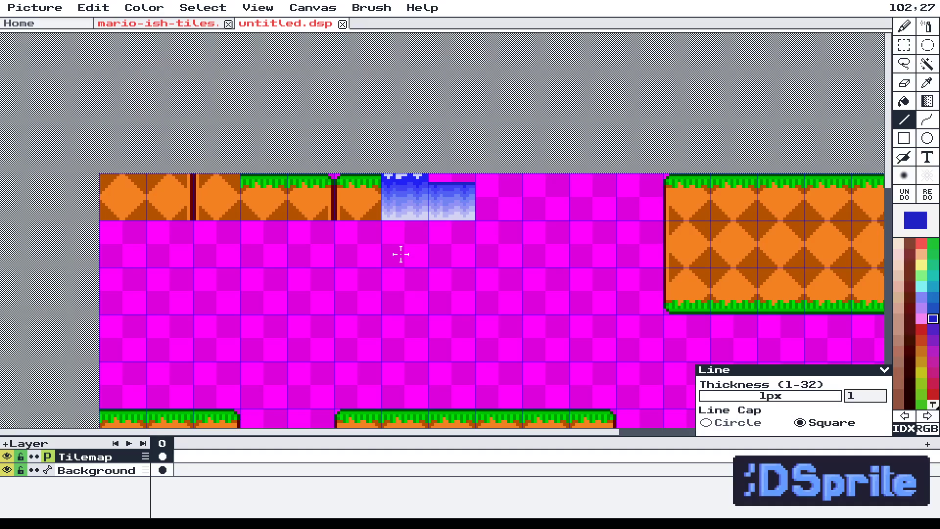
{"action": "left_click", "coordinate": [154, 12]}
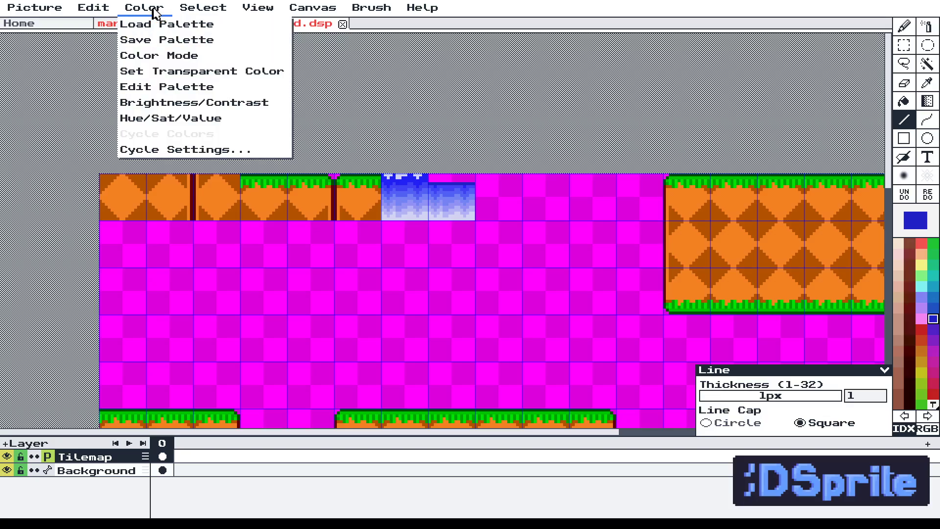
{"action": "left_click", "coordinate": [172, 150]}
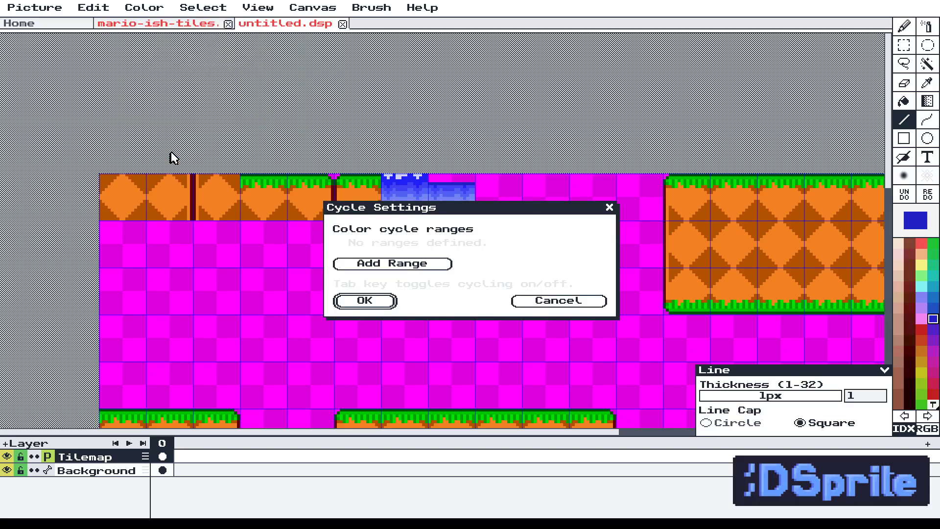
{"action": "left_click", "coordinate": [387, 269]}
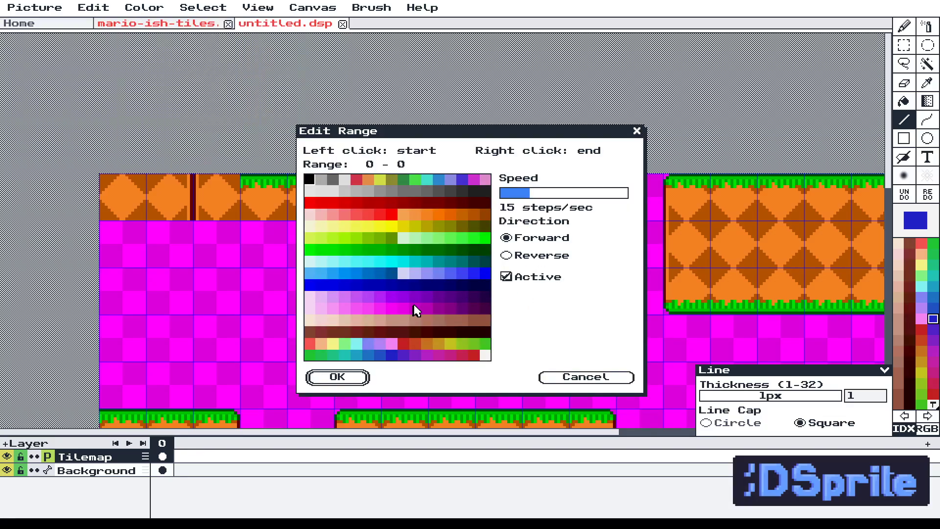
{"action": "left_click_drag", "start_coordinate": [426, 136], "coordinate": [622, 141]}
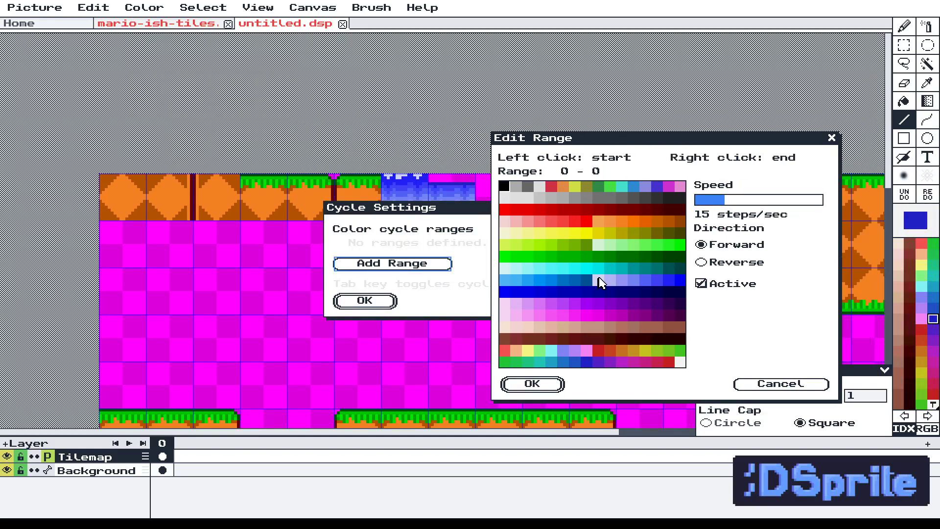
{"action": "left_click", "coordinate": [597, 280]}
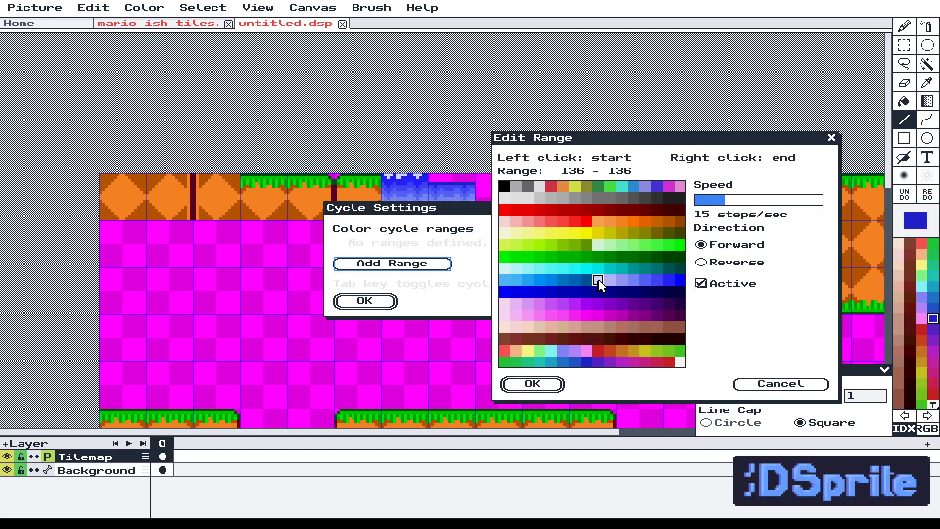
{"action": "right_click", "coordinate": [668, 282]}
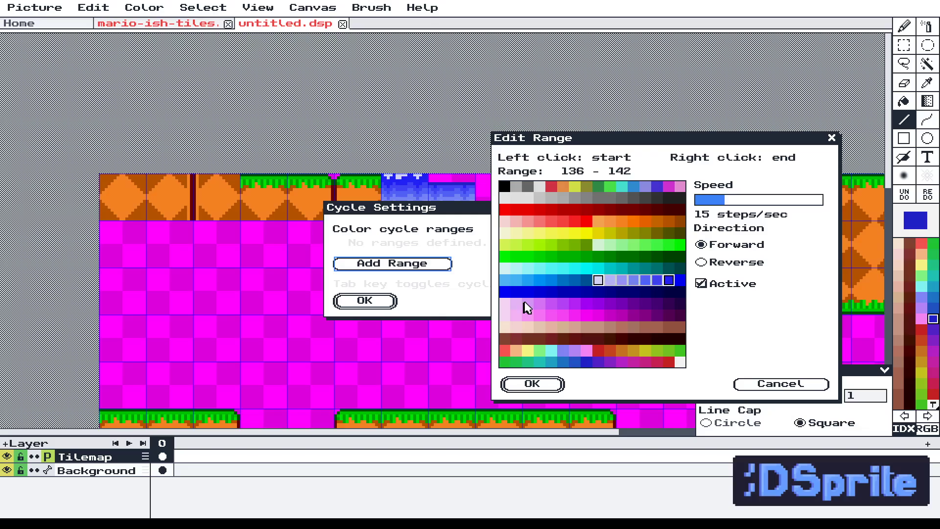
{"action": "left_click", "coordinate": [533, 384]}
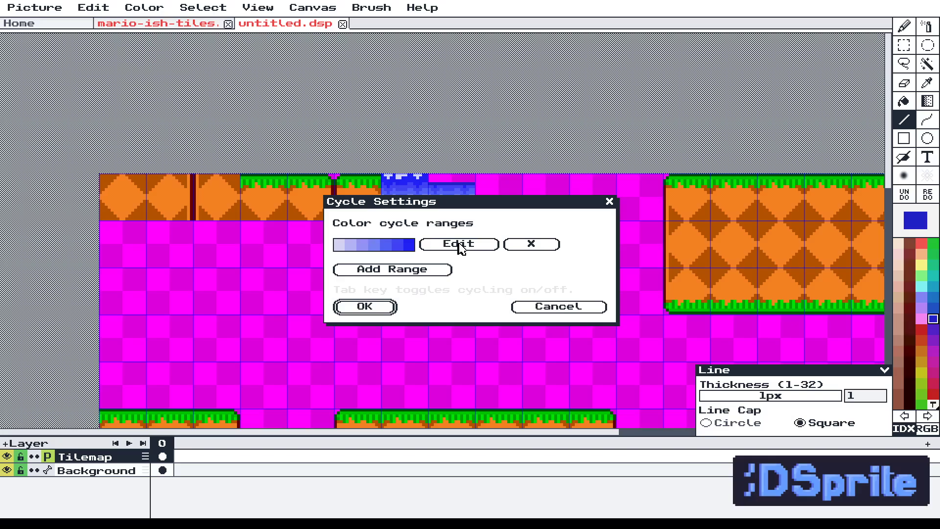
{"action": "left_click", "coordinate": [375, 310]}
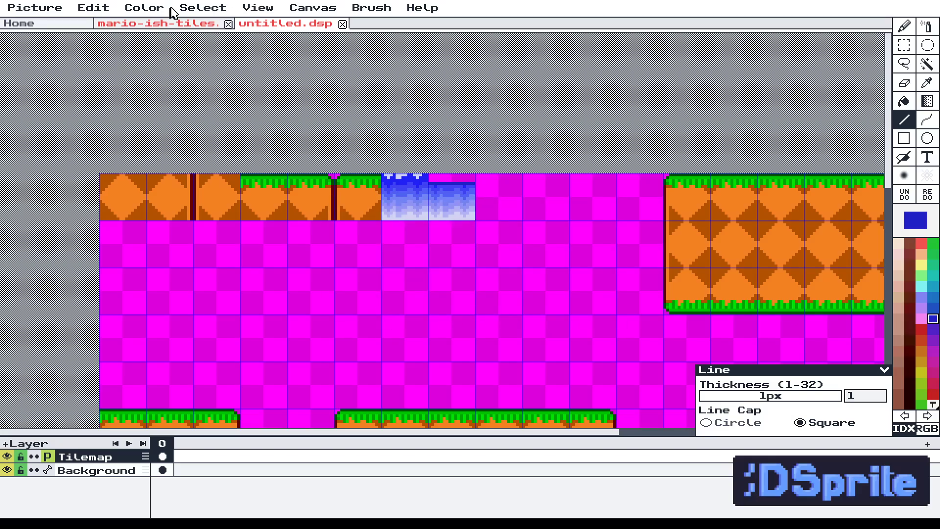
Turn on color cycling and set the blue cycle range's direction to Reverse.
{"action": "left_click", "coordinate": [154, 8]}
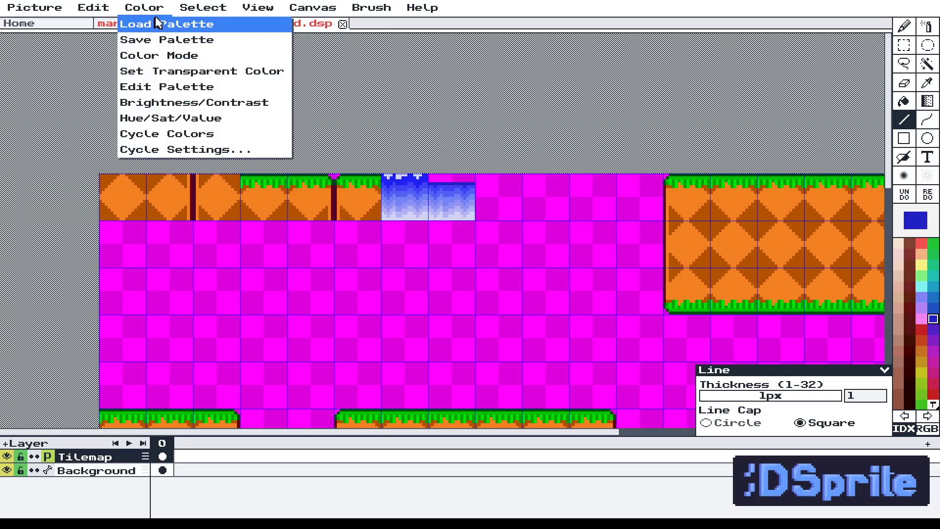
{"action": "left_click", "coordinate": [148, 137]}
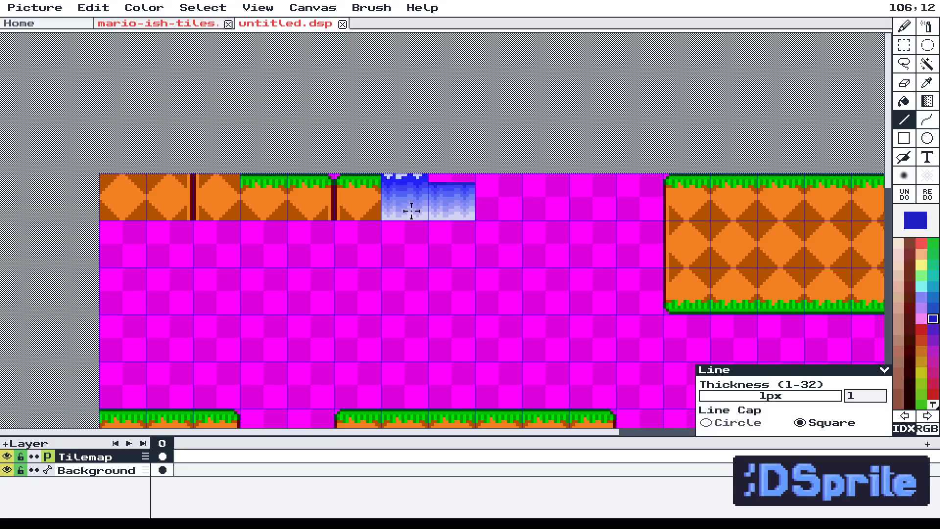
{"action": "left_click", "coordinate": [153, 11]}
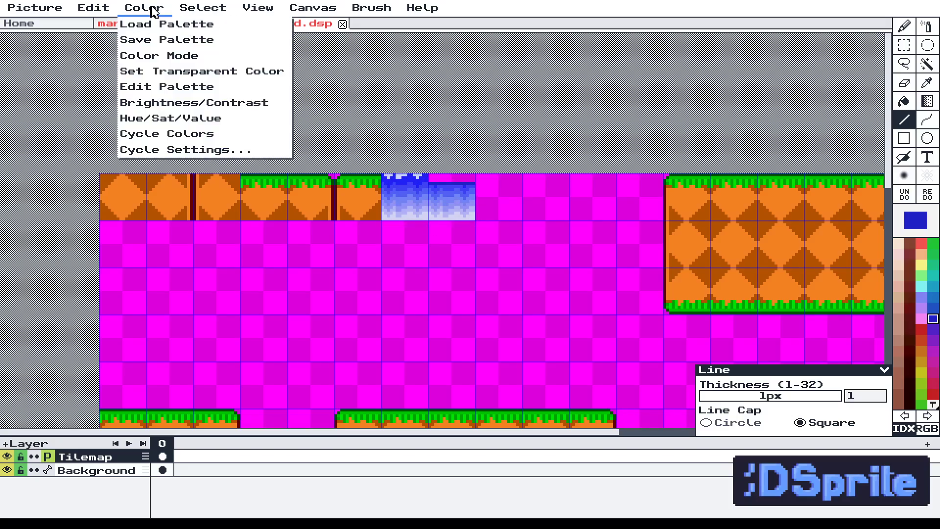
{"action": "left_click", "coordinate": [170, 149]}
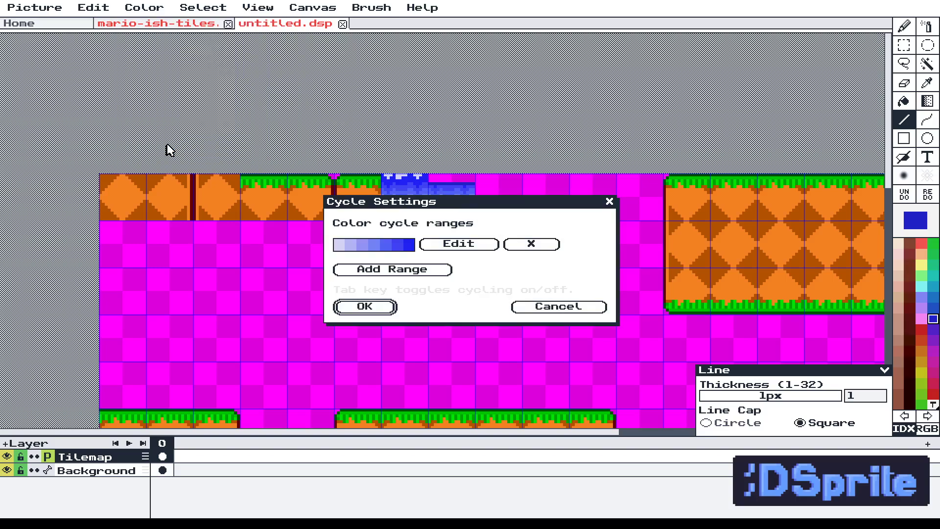
{"action": "left_click", "coordinate": [458, 243]}
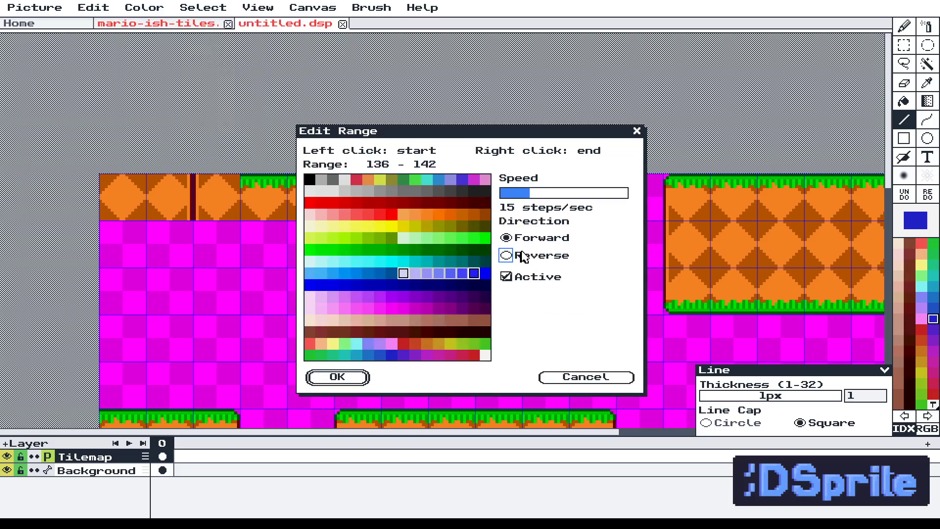
{"action": "left_click", "coordinate": [361, 377]}
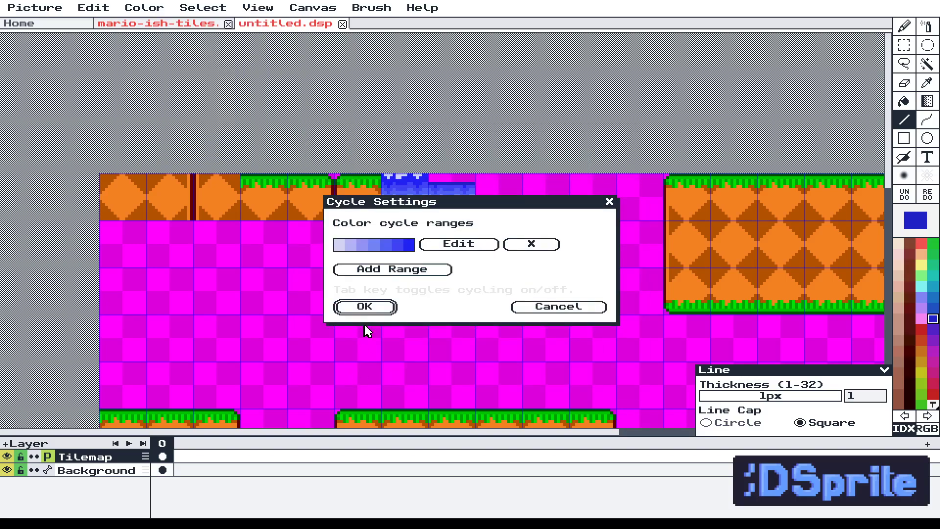
{"action": "left_click", "coordinate": [365, 306]}
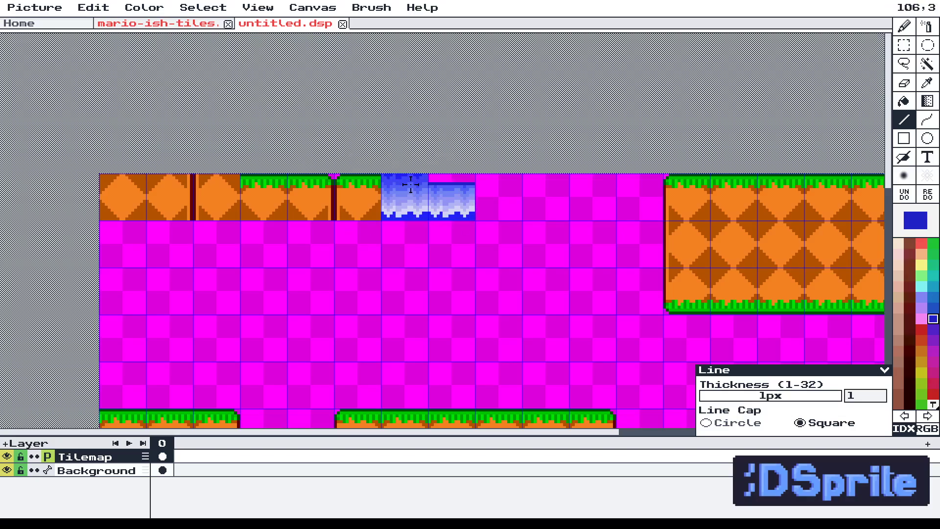
Switch the Tilemap layer to tile mode and fill the lower two rows of all three pits with the full blue gradient tile.
{"action": "left_click", "coordinate": [49, 457]}
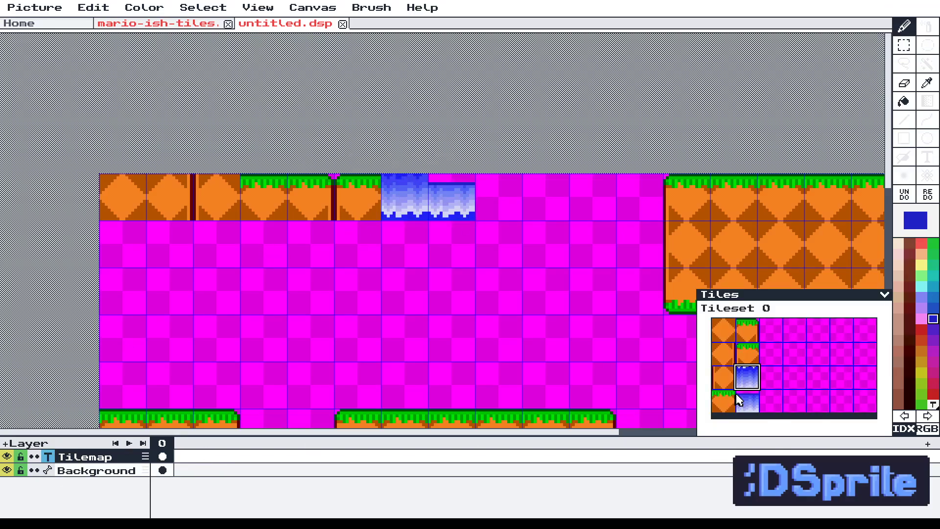
{"action": "left_click_drag", "start_coordinate": [479, 350], "coordinate": [471, 182]}
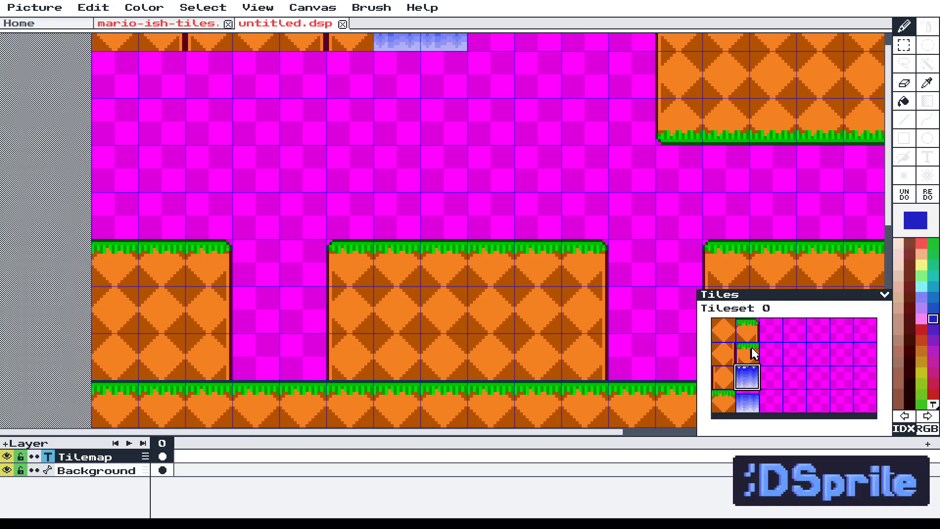
{"action": "mouse_move", "coordinate": [253, 314]}
{"action": "left_mouse_down"}
{"action": "mouse_move", "coordinate": [255, 339]}
{"action": "mouse_move", "coordinate": [291, 319]}
{"action": "mouse_move", "coordinate": [299, 353]}
{"action": "left_mouse_up"}
{"action": "mouse_move", "coordinate": [632, 313]}
{"action": "left_mouse_down"}
{"action": "mouse_move", "coordinate": [638, 355]}
{"action": "mouse_move", "coordinate": [668, 342]}
{"action": "left_mouse_up"}
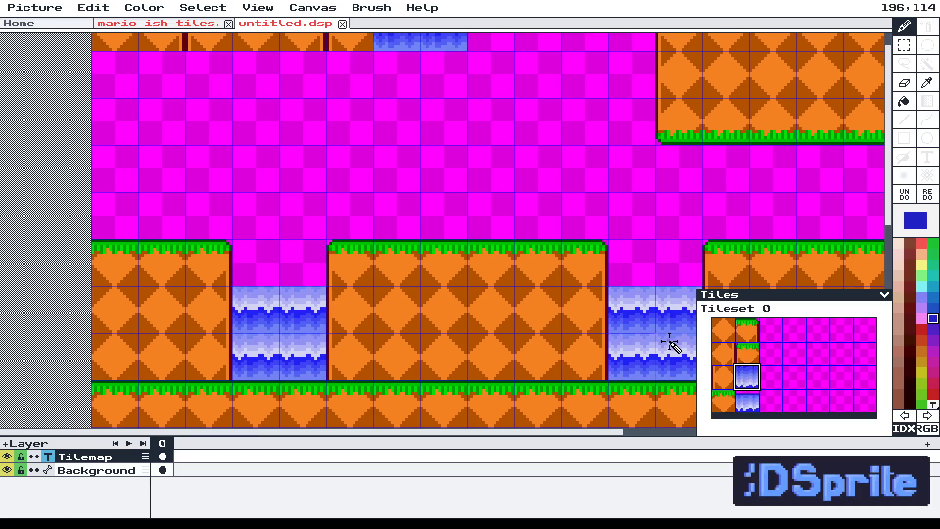
{"action": "left_click_drag", "start_coordinate": [489, 308], "coordinate": [261, 259]}
{"action": "mouse_move", "coordinate": [552, 264]}
{"action": "left_mouse_down"}
{"action": "mouse_move", "coordinate": [555, 296]}
{"action": "mouse_move", "coordinate": [596, 288]}
{"action": "left_mouse_up"}
Place the blue surface tile across the top row of all three pits, two tiles wide in each.
{"action": "left_click", "coordinate": [747, 398]}
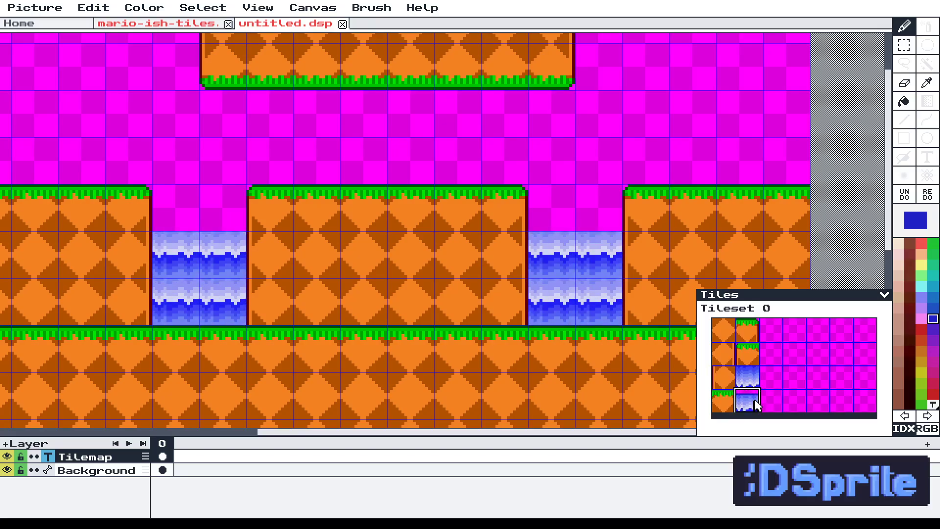
{"action": "left_click_drag", "start_coordinate": [541, 220], "coordinate": [617, 216]}
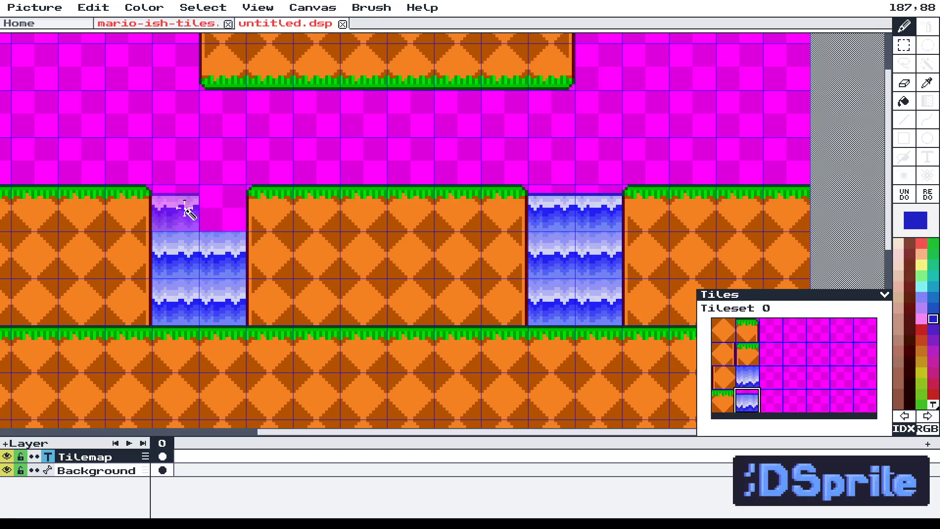
{"action": "left_click_drag", "start_coordinate": [178, 210], "coordinate": [211, 211]}
{"action": "mouse_move", "coordinate": [249, 281]}
{"action": "left_mouse_down"}
{"action": "mouse_move", "coordinate": [518, 296]}
{"action": "mouse_move", "coordinate": [607, 313]}
{"action": "left_mouse_up"}
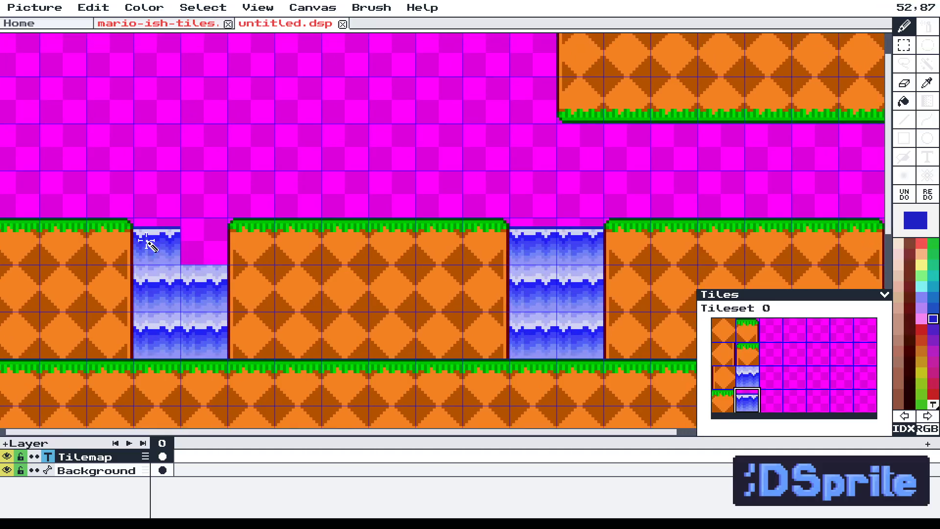
{"action": "mouse_move", "coordinate": [146, 240]}
{"action": "left_mouse_down"}
{"action": "mouse_move", "coordinate": [189, 241]}
{"action": "mouse_move", "coordinate": [201, 260]}
{"action": "left_mouse_up"}
{"action": "scroll", "coordinate": [202, 263], "scroll_direction": "down", "scroll_amount": 3}
{"action": "scroll", "coordinate": [235, 286], "scroll_direction": "up", "scroll_amount": 2}
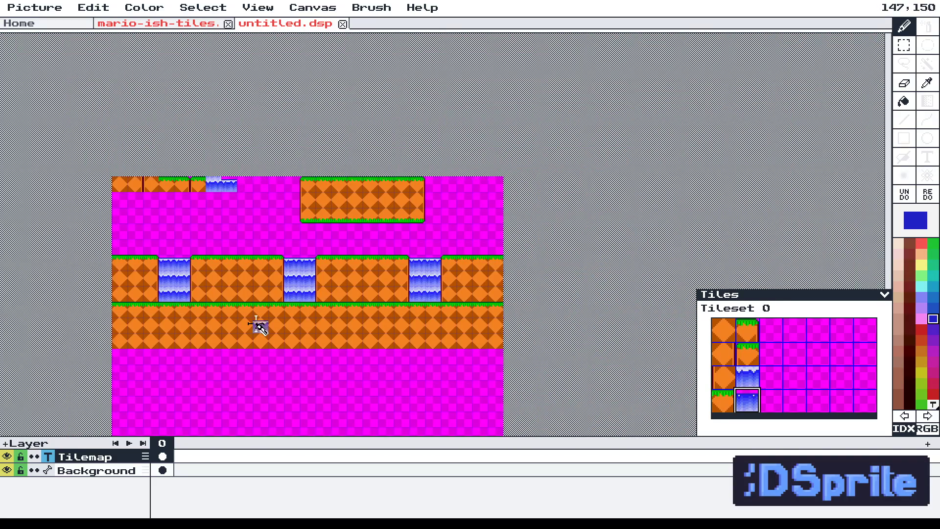
{"action": "scroll", "coordinate": [260, 328], "scroll_direction": "up", "scroll_amount": 1}
{"action": "mouse_move", "coordinate": [260, 328]}
{"action": "left_mouse_down"}
{"action": "mouse_move", "coordinate": [274, 319]}
{"action": "mouse_move", "coordinate": [319, 326]}
{"action": "left_mouse_up"}
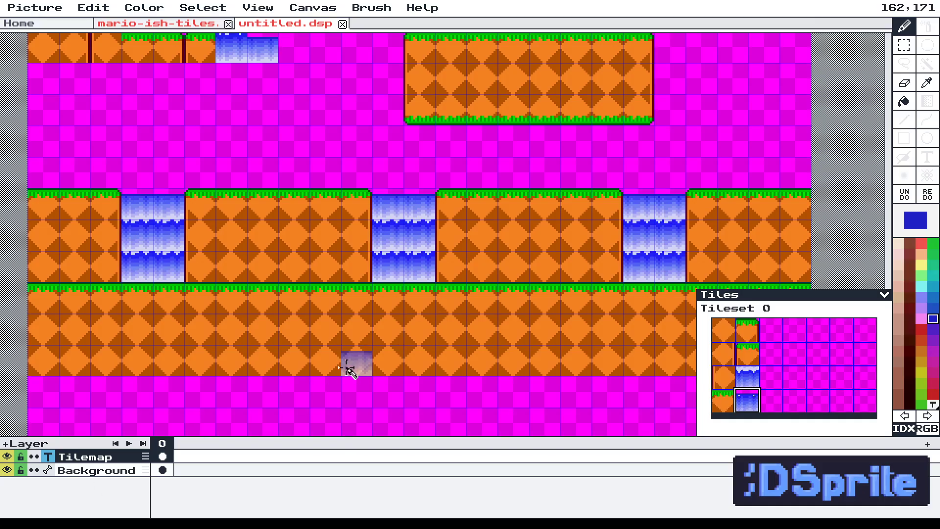
{"action": "scroll", "coordinate": [349, 370], "scroll_direction": "down", "scroll_amount": 1}
{"action": "scroll", "coordinate": [349, 371], "scroll_direction": "up", "scroll_amount": 1}
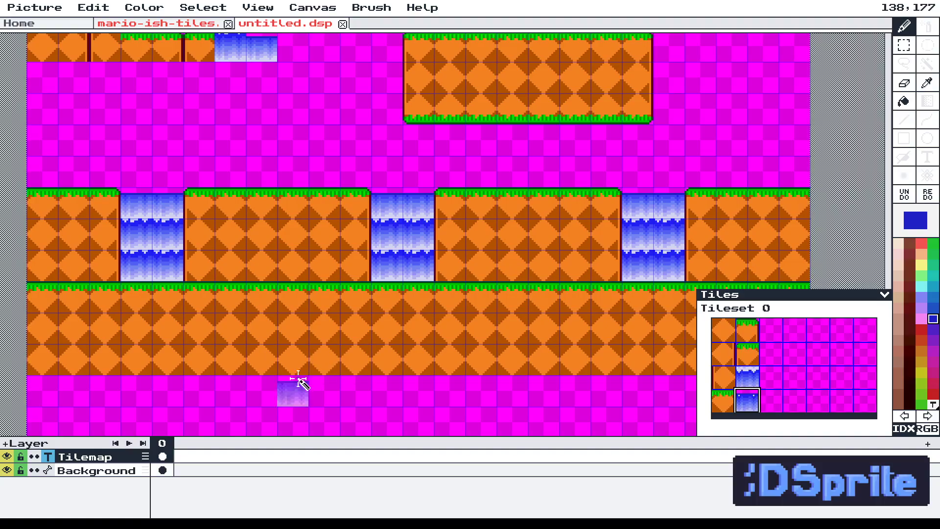
Rename the Tilemap layer's tileset to Sonic-ish.
{"action": "double_click", "coordinate": [87, 460]}
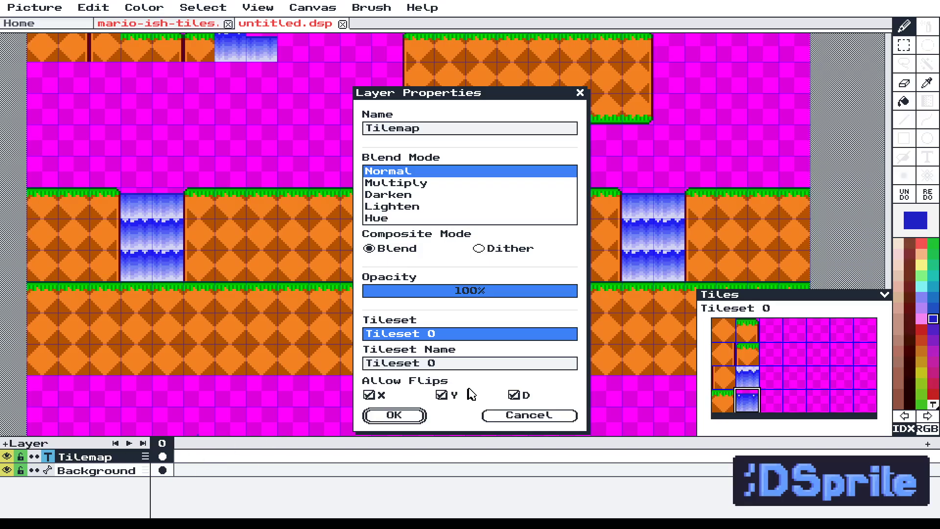
{"action": "left_click_drag", "start_coordinate": [437, 366], "coordinate": [392, 365]}
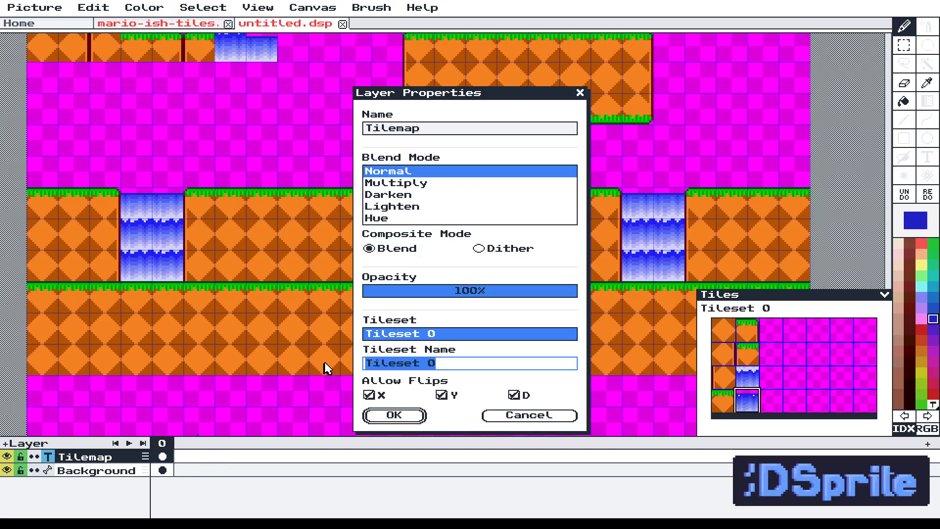
{"action": "type", "text": "Sonic-ish"}
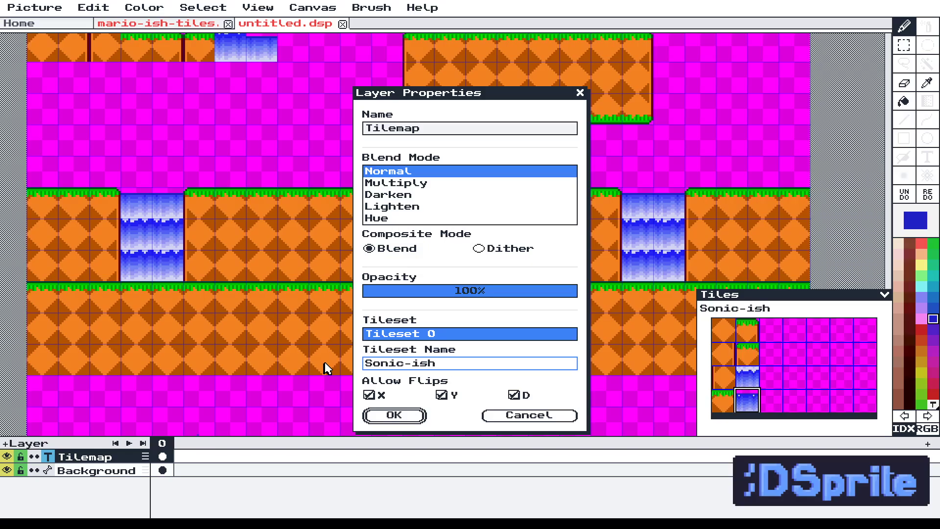
{"action": "left_click", "coordinate": [410, 416]}
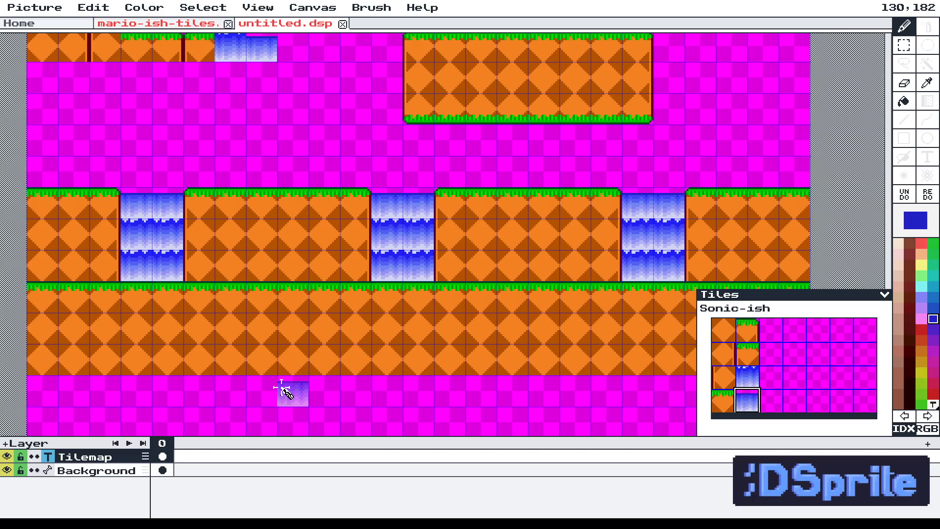
Import mario-ish-tiles.png into the level document as a 16x16 tileset with no margin or spacing, without creating a new tilemap layer.
{"action": "left_click", "coordinate": [153, 29]}
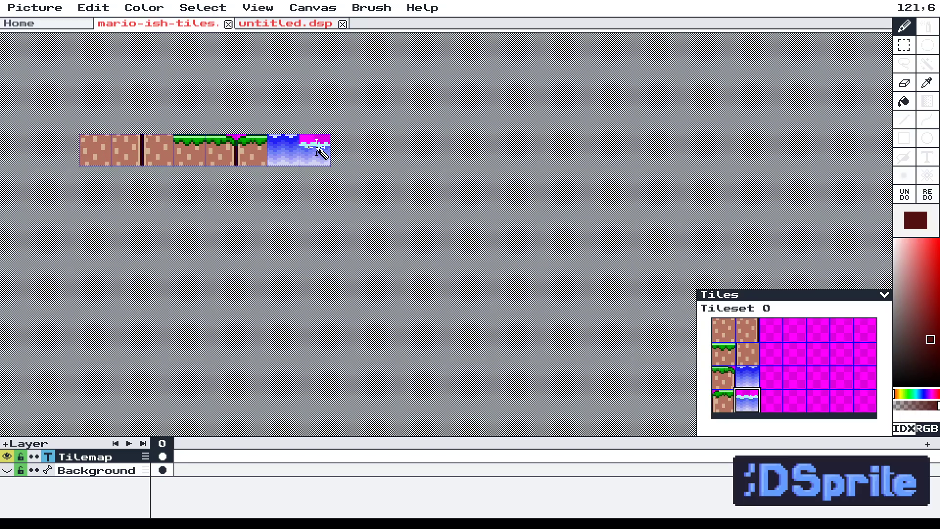
{"action": "left_click", "coordinate": [303, 26]}
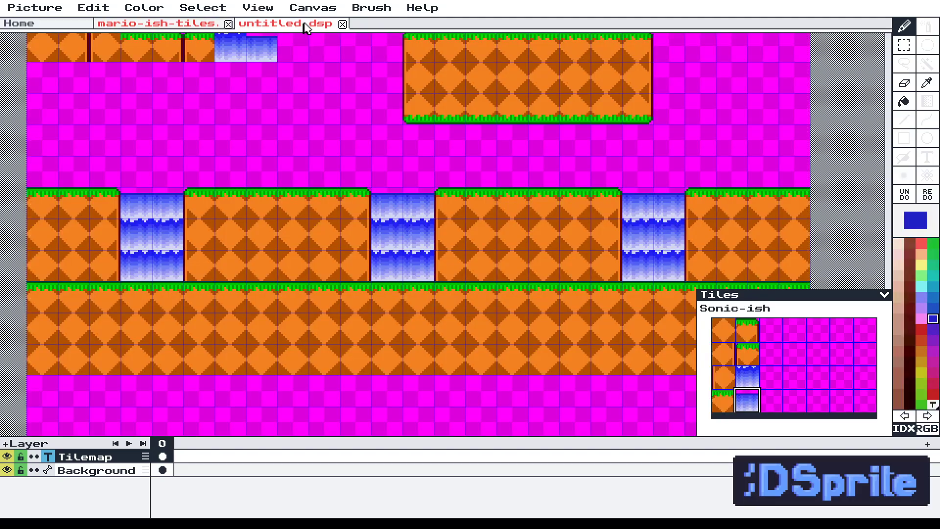
{"action": "mouse_move", "coordinate": [340, 164]}
{"action": "left_mouse_down"}
{"action": "mouse_move", "coordinate": [384, 210]}
{"action": "mouse_move", "coordinate": [369, 196]}
{"action": "left_mouse_up"}
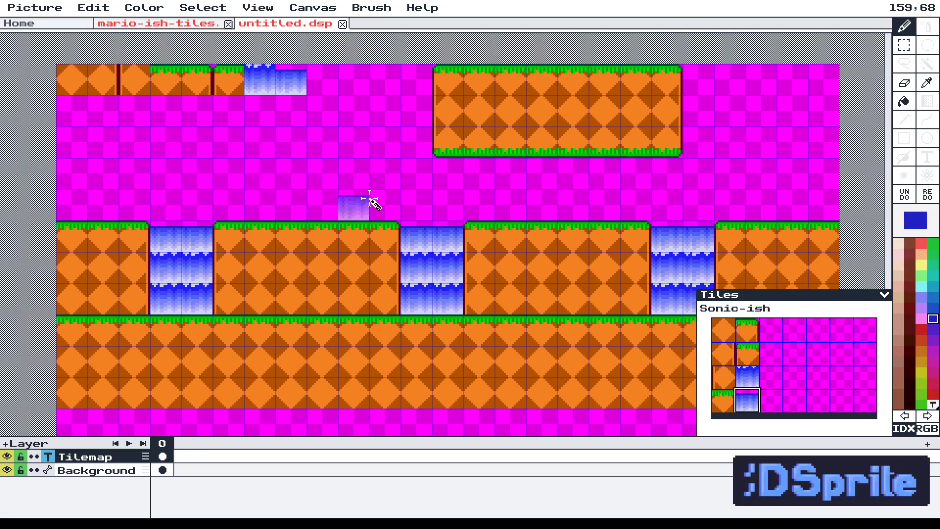
{"action": "left_click", "coordinate": [36, 8]}
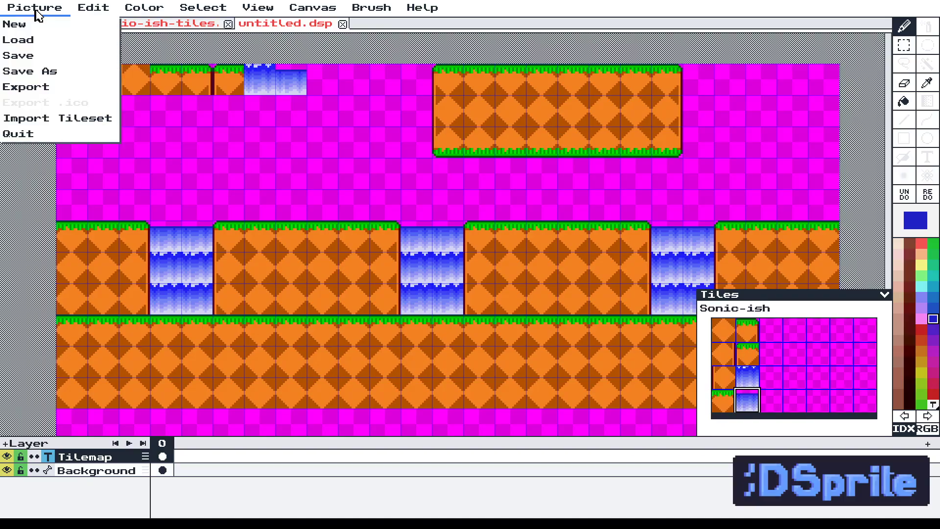
{"action": "left_click", "coordinate": [56, 126]}
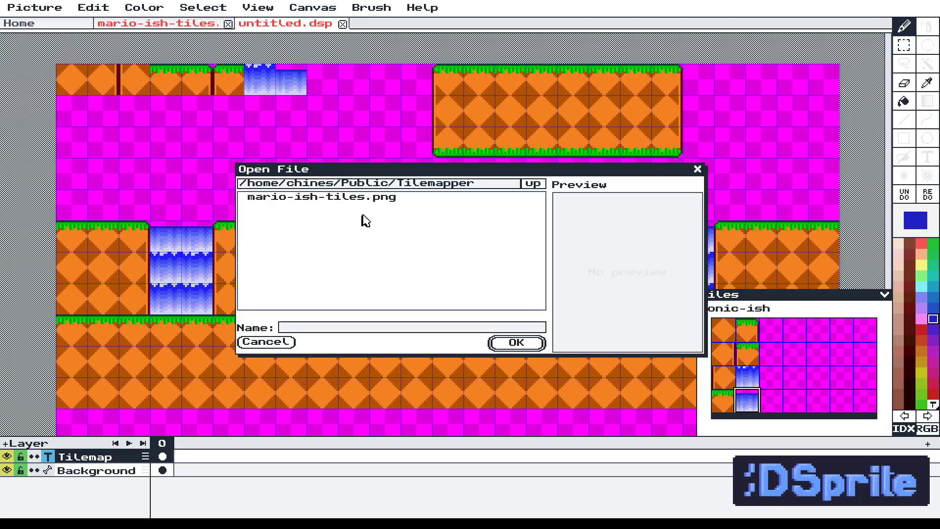
{"action": "left_click", "coordinate": [366, 201]}
{"action": "left_click", "coordinate": [536, 343]}
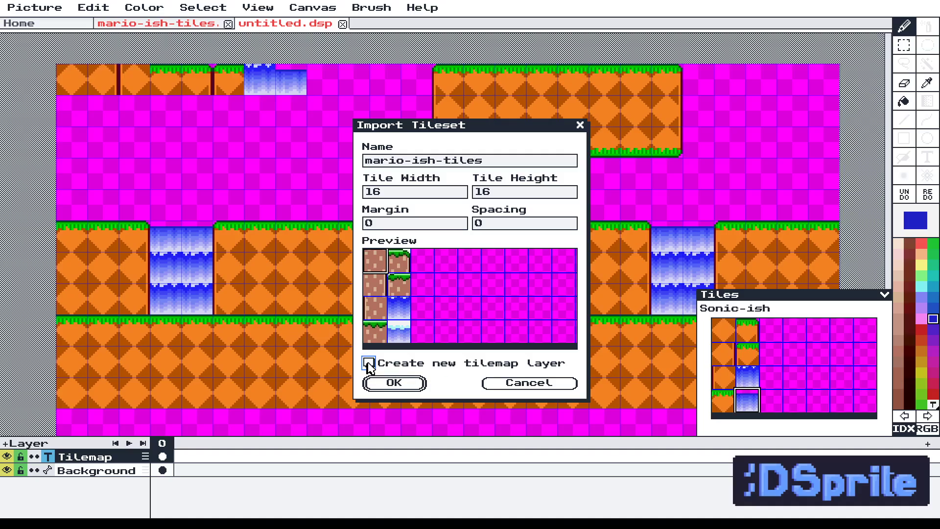
{"action": "left_click", "coordinate": [394, 385]}
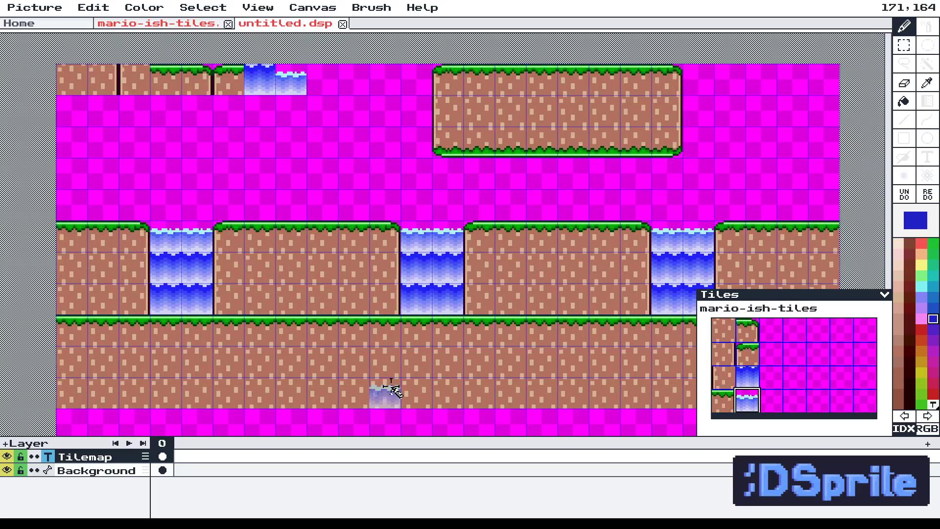
Switch the Tilemap layer's tileset to Sonic-ish.
{"action": "double_click", "coordinate": [84, 463]}
{"action": "left_click", "coordinate": [450, 333]}
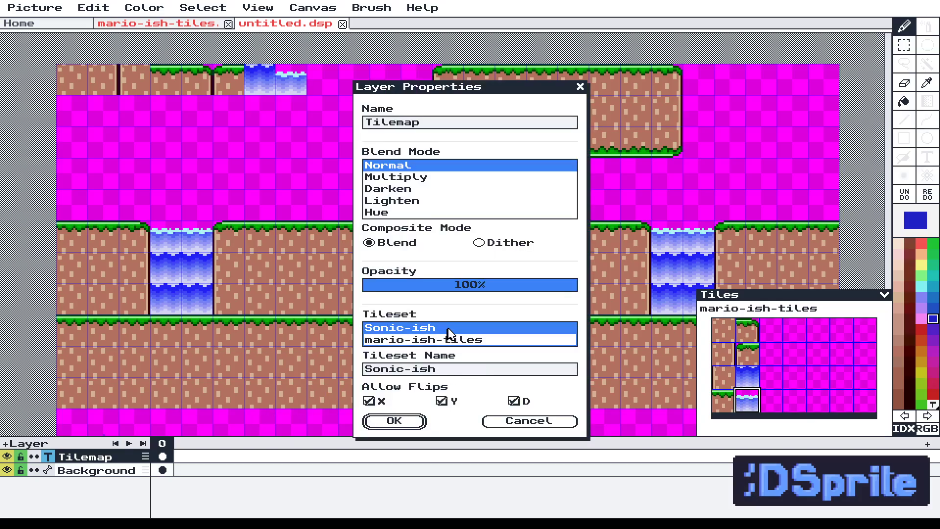
{"action": "left_click", "coordinate": [394, 422]}
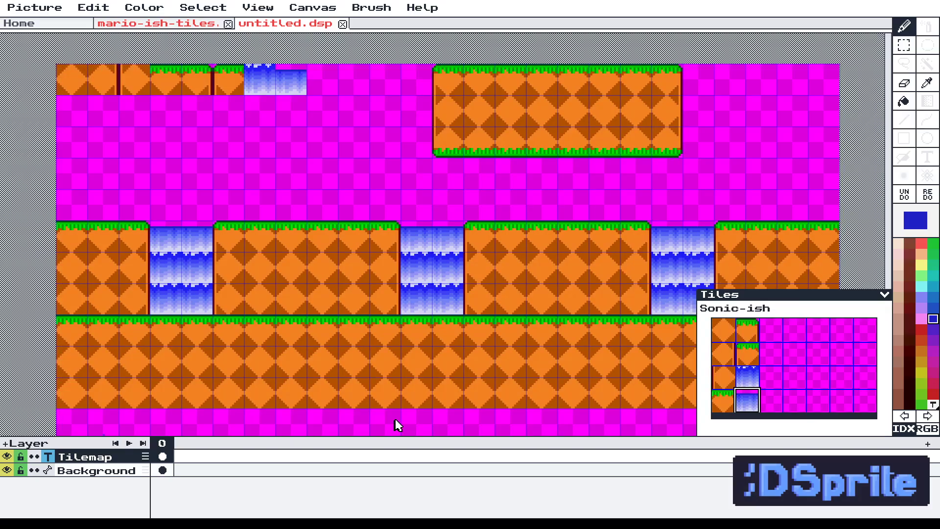
Assign the mario-ish-tiles tileset to the Tilemap layer and check the cycling water colors in the palette.
{"action": "double_click", "coordinate": [84, 460]}
{"action": "left_click", "coordinate": [416, 340]}
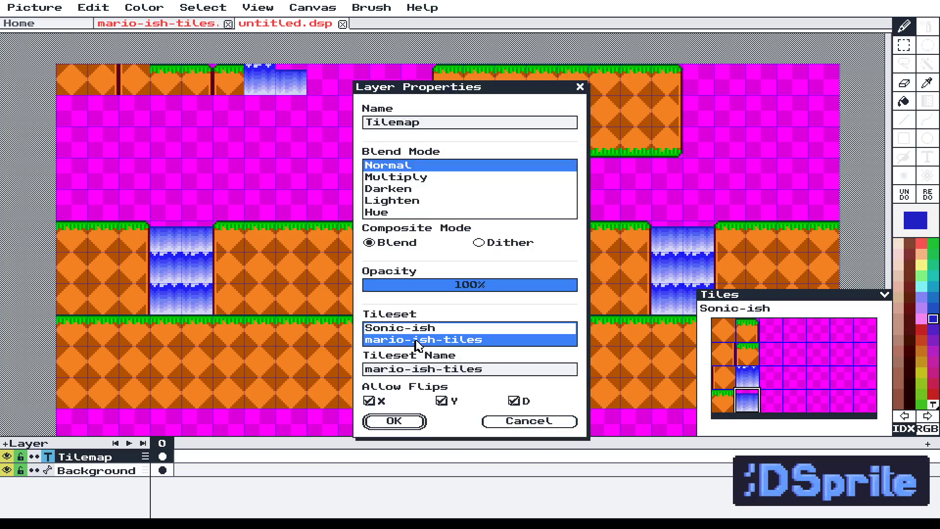
{"action": "left_click", "coordinate": [400, 422]}
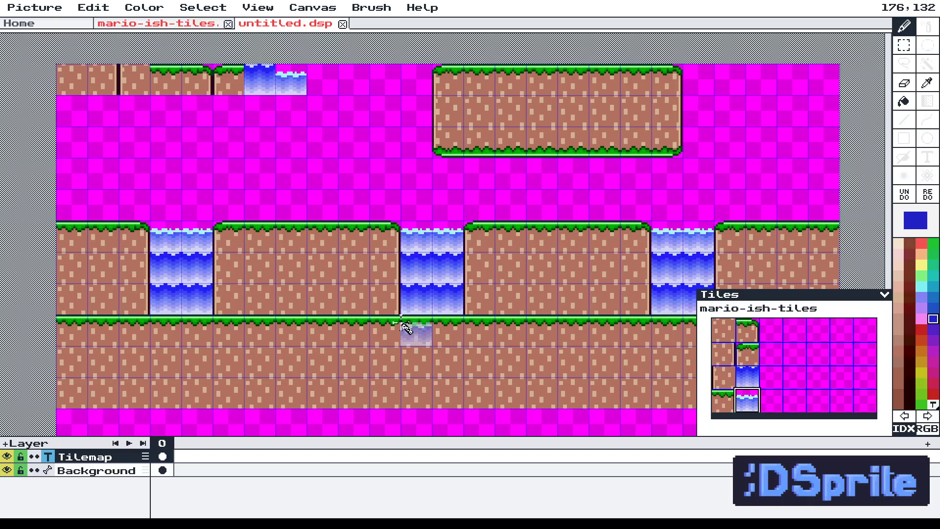
{"action": "scroll", "coordinate": [917, 346], "scroll_direction": "down", "scroll_amount": 2}
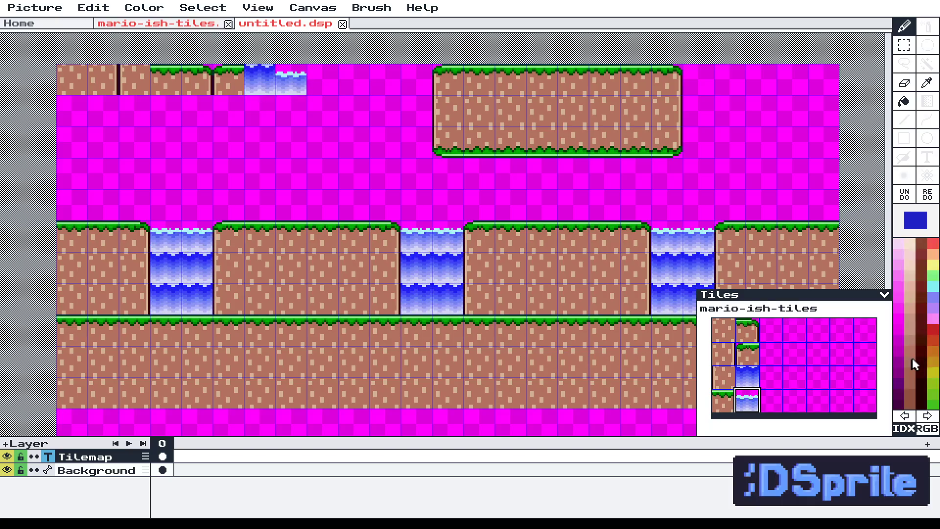
{"action": "scroll", "coordinate": [930, 368], "scroll_direction": "up", "scroll_amount": 2}
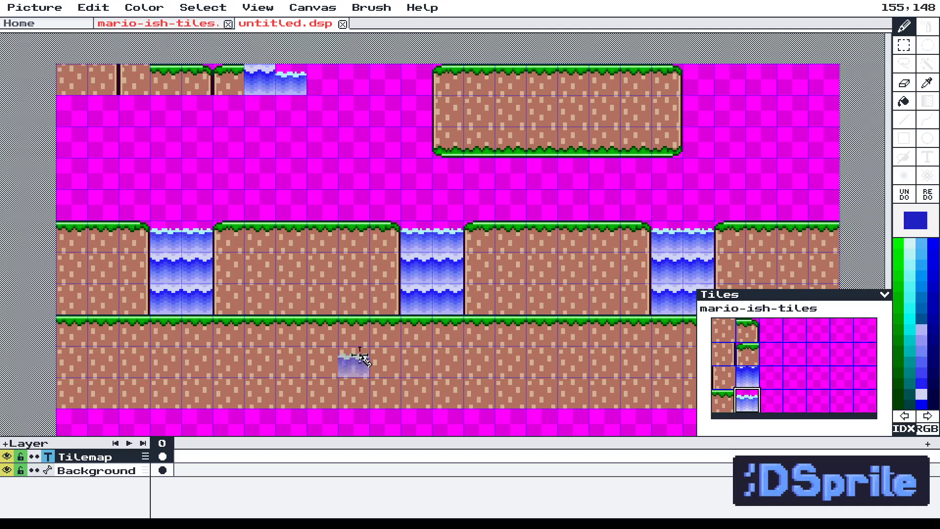
{"action": "scroll", "coordinate": [357, 343], "scroll_direction": "down", "scroll_amount": 1}
{"action": "scroll", "coordinate": [359, 339], "scroll_direction": "up", "scroll_amount": 1}
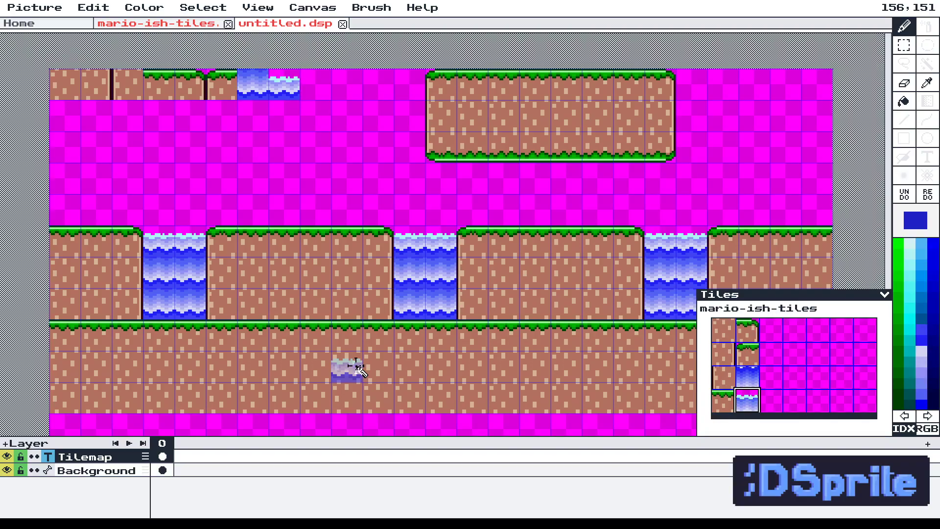
{"action": "key", "text": "t"}
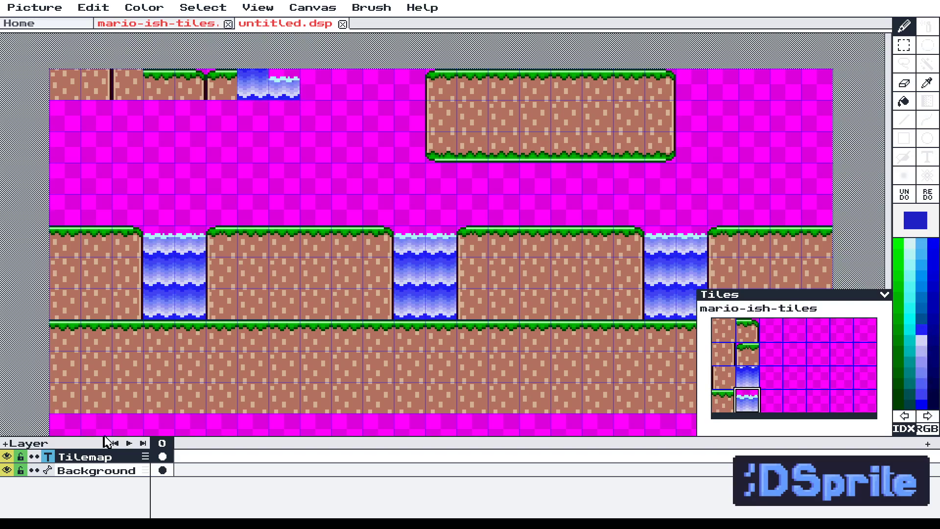
Set the Tilemap layer back to the Sonic-ish tileset.
{"action": "double_click", "coordinate": [100, 459]}
{"action": "left_click", "coordinate": [423, 328]}
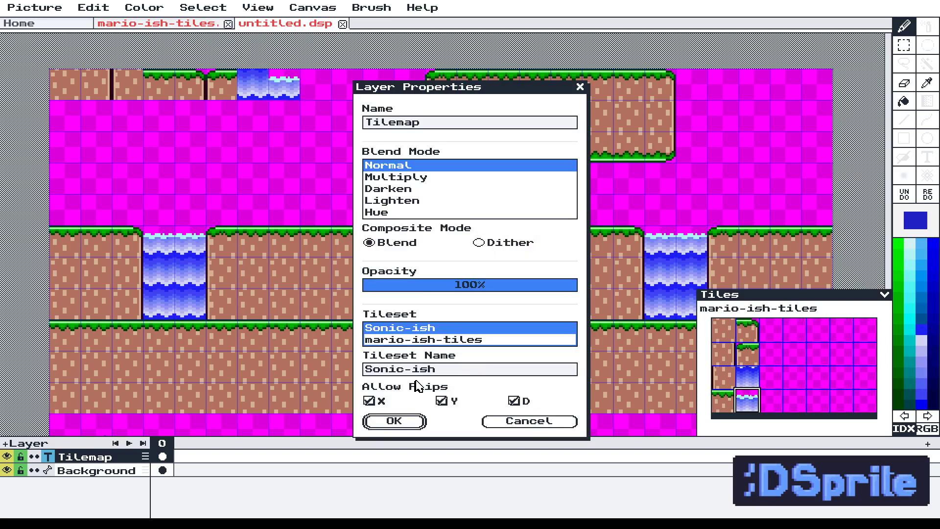
{"action": "left_click", "coordinate": [394, 422]}
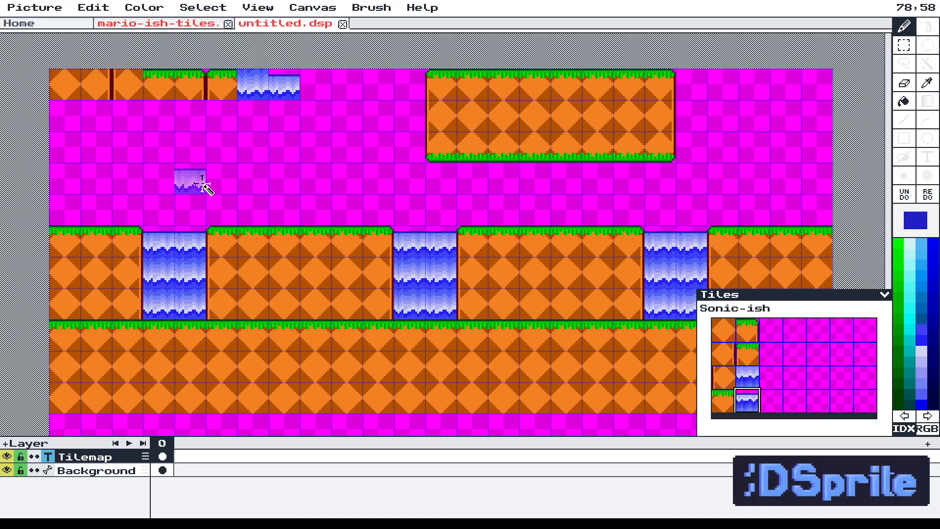
Put the Tilemap layer in pixel mode to edit the block tiles in the level's upper-left corner.
{"action": "left_click", "coordinate": [48, 456]}
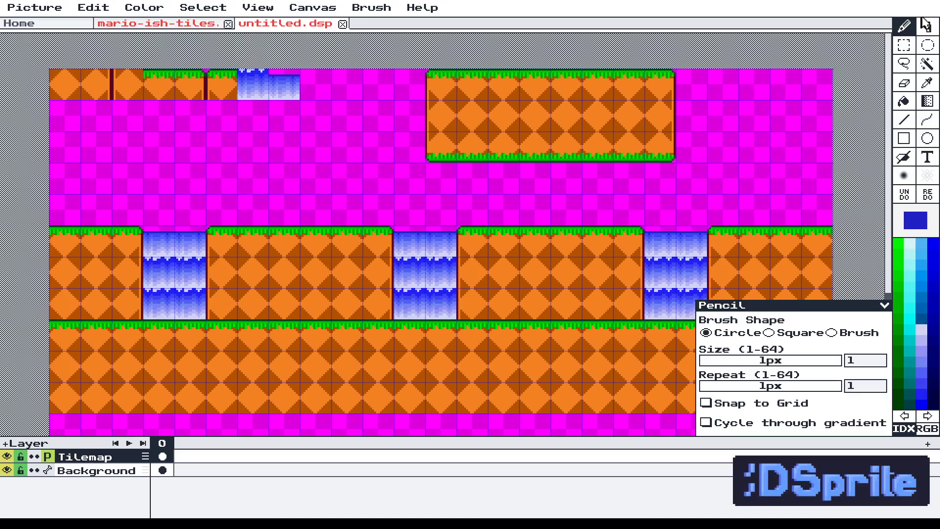
{"action": "scroll", "coordinate": [214, 157], "scroll_direction": "up", "scroll_amount": 5}
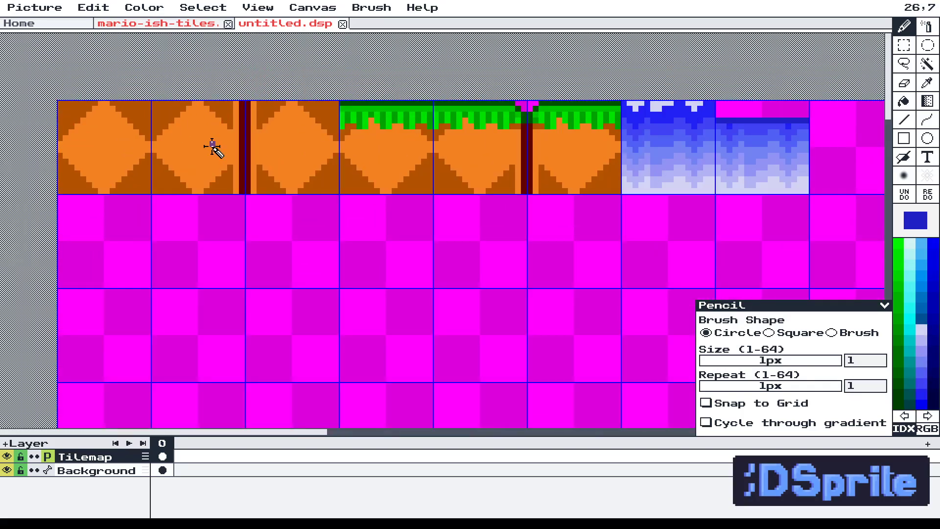
{"action": "scroll", "coordinate": [191, 151], "scroll_direction": "up", "scroll_amount": 4}
Sample the diamond block's dark brown and doodle a curved mouth with two short eye strokes inside the first diamond tile.
{"action": "left_click", "coordinate": [154, 197], "text": "alt"}
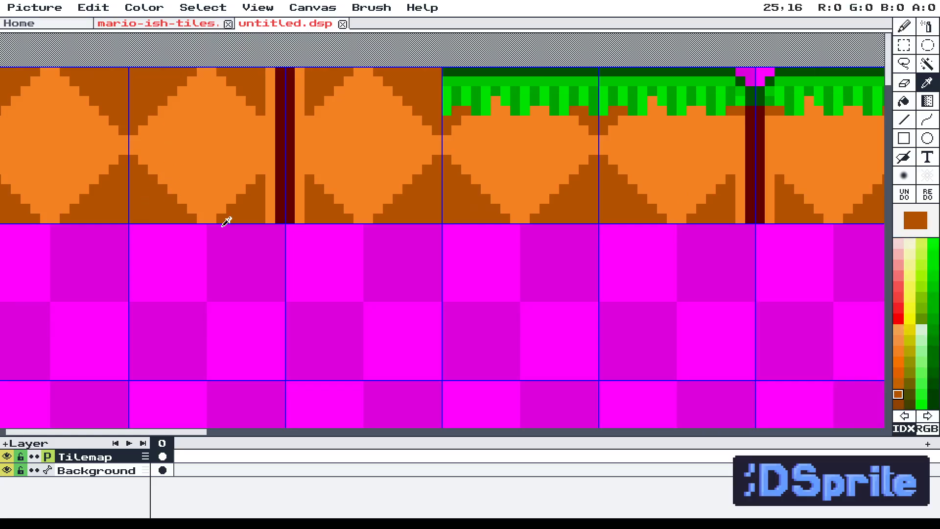
{"action": "scroll", "coordinate": [265, 242], "scroll_direction": "down", "scroll_amount": 1}
{"action": "left_click_drag", "start_coordinate": [283, 288], "coordinate": [509, 344]}
{"action": "scroll", "coordinate": [346, 257], "scroll_direction": "up", "scroll_amount": 4}
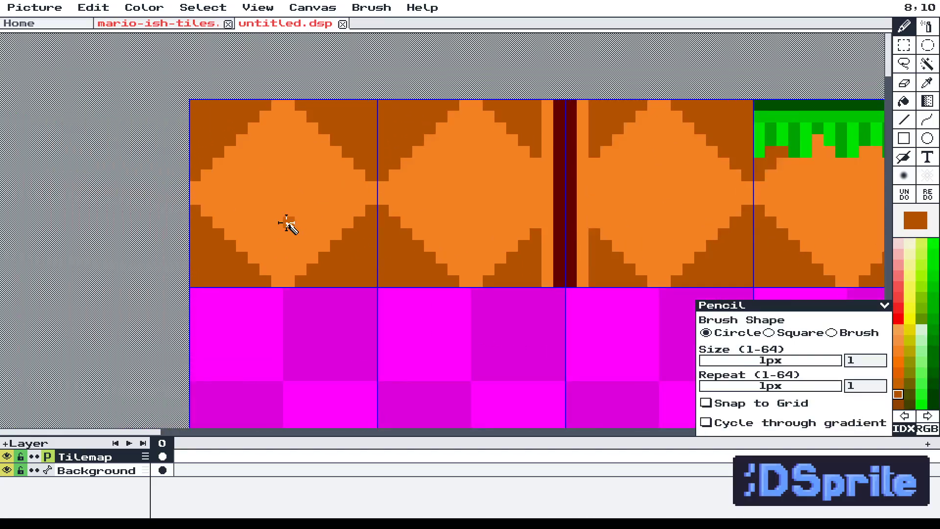
{"action": "mouse_move", "coordinate": [237, 217]}
{"action": "left_mouse_down"}
{"action": "mouse_move", "coordinate": [286, 242]}
{"action": "mouse_move", "coordinate": [319, 219]}
{"action": "left_mouse_up"}
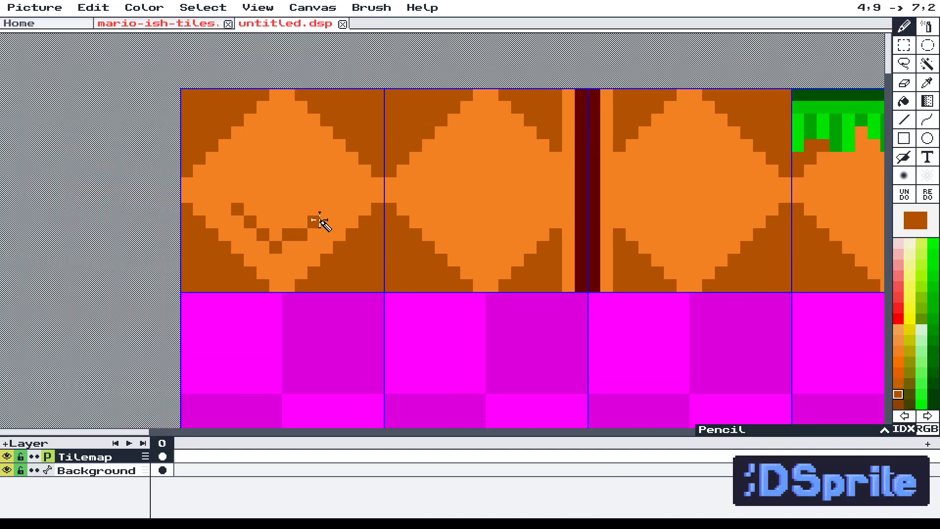
{"action": "mouse_move", "coordinate": [240, 159]}
{"action": "left_mouse_down"}
{"action": "mouse_move", "coordinate": [245, 179]}
{"action": "mouse_move", "coordinate": [270, 177]}
{"action": "mouse_move", "coordinate": [252, 158]}
{"action": "left_mouse_up"}
{"action": "mouse_move", "coordinate": [323, 161]}
{"action": "left_mouse_down"}
{"action": "mouse_move", "coordinate": [312, 161]}
{"action": "mouse_move", "coordinate": [337, 179]}
{"action": "mouse_move", "coordinate": [335, 163]}
{"action": "left_mouse_up"}
{"action": "scroll", "coordinate": [229, 176], "scroll_direction": "down", "scroll_amount": 2}
{"action": "scroll", "coordinate": [428, 232], "scroll_direction": "down", "scroll_amount": 1}
{"action": "left_click_drag", "start_coordinate": [514, 294], "coordinate": [327, 150]}
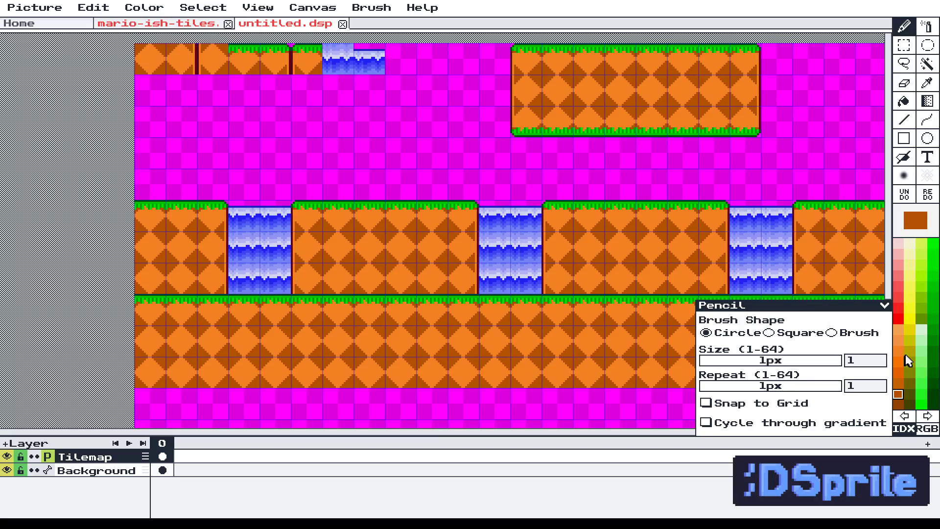
Draw a light orange 1 px highlight line along the upper-left edge of the first tile's diamond.
{"action": "left_click", "coordinate": [899, 330]}
{"action": "left_click_drag", "start_coordinate": [244, 115], "coordinate": [370, 259]}
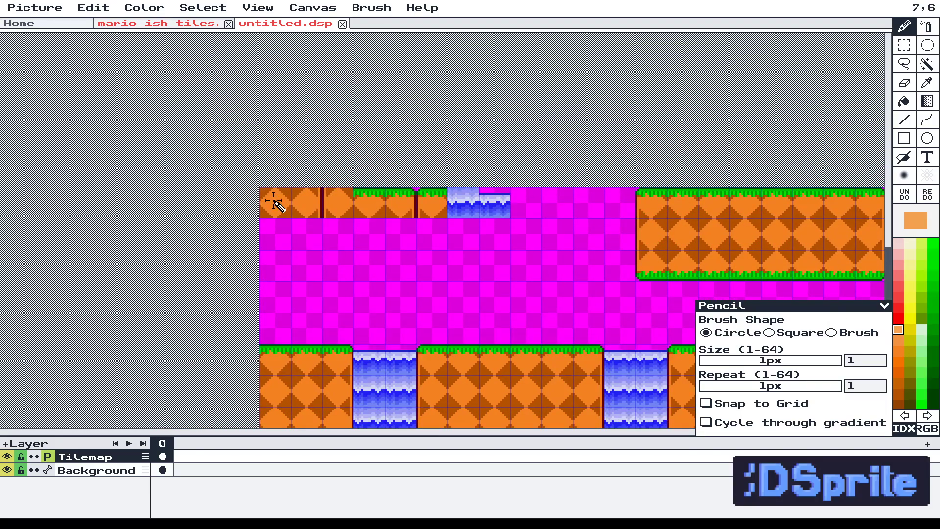
{"action": "scroll", "coordinate": [274, 203], "scroll_direction": "up", "scroll_amount": 4}
{"action": "left_click_drag", "start_coordinate": [154, 221], "coordinate": [237, 141]}
{"action": "key", "text": "ctrl+z"}
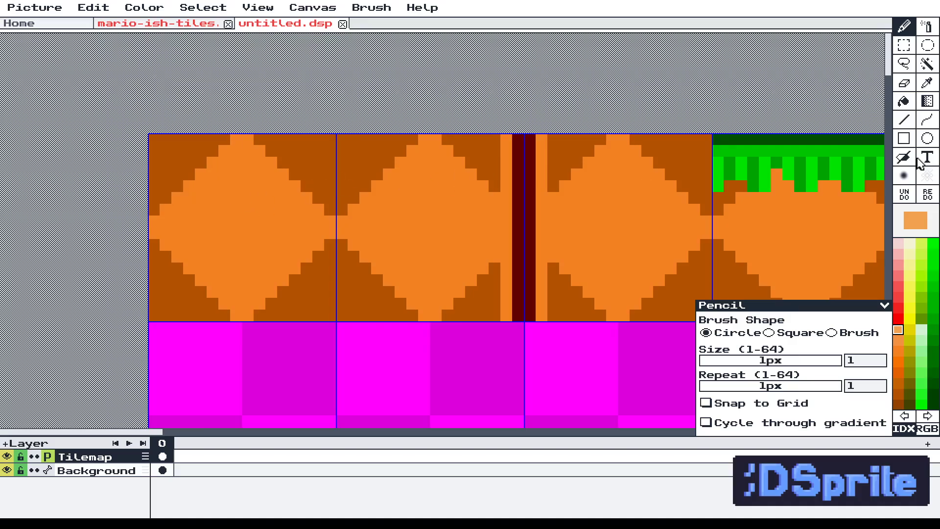
{"action": "left_click", "coordinate": [904, 119]}
{"action": "left_click_drag", "start_coordinate": [152, 223], "coordinate": [237, 140]}
Outline the other three edges of the first tile's diamond with 1 px lines in a slightly lighter brown than the background.
{"action": "scroll", "coordinate": [220, 180], "scroll_direction": "down", "scroll_amount": 2}
{"action": "left_click_drag", "start_coordinate": [523, 300], "coordinate": [376, 231]}
{"action": "key", "text": "i"}
{"action": "left_click", "coordinate": [131, 156]}
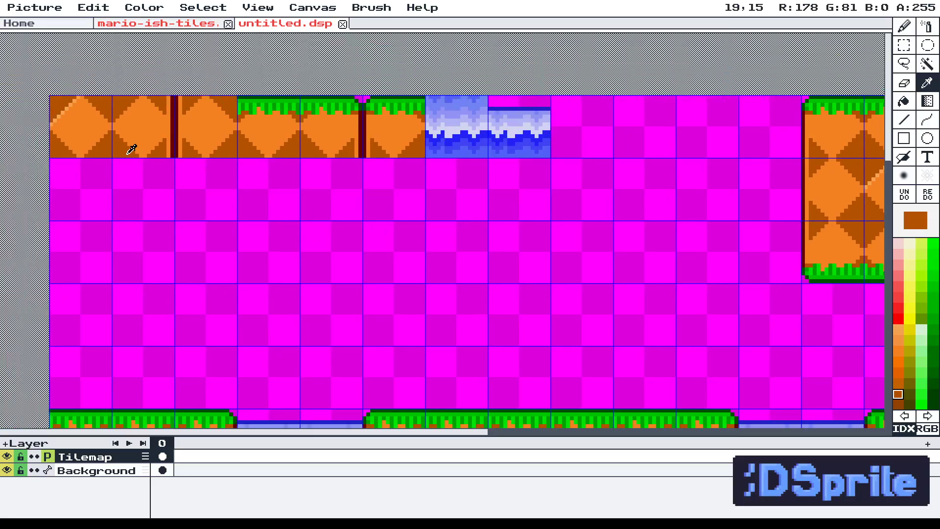
{"action": "key", "text": "l"}
{"action": "left_click_drag", "start_coordinate": [513, 290], "coordinate": [380, 235]}
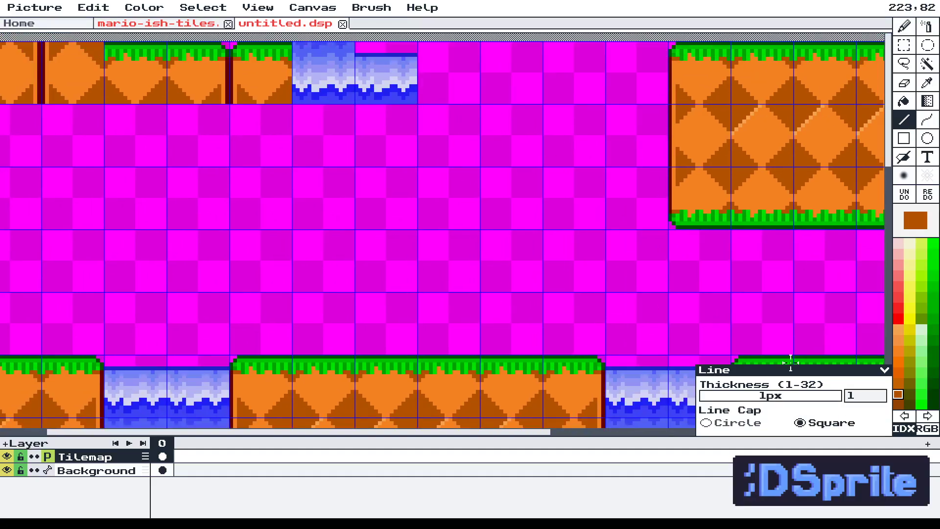
{"action": "left_click", "coordinate": [899, 384]}
{"action": "left_click_drag", "start_coordinate": [202, 192], "coordinate": [498, 298]}
{"action": "scroll", "coordinate": [265, 188], "scroll_direction": "up", "scroll_amount": 1}
{"action": "scroll", "coordinate": [185, 187], "scroll_direction": "up", "scroll_amount": 2}
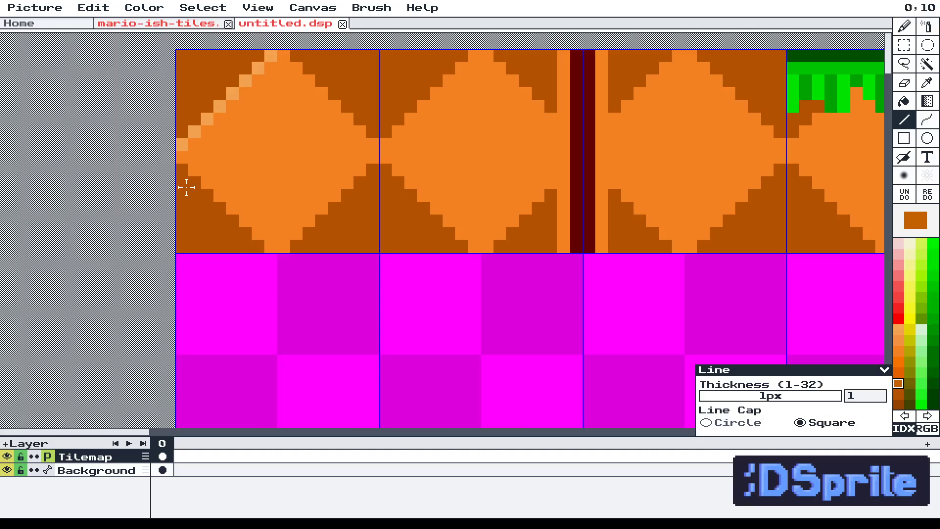
{"action": "scroll", "coordinate": [185, 189], "scroll_direction": "down", "scroll_amount": 1}
{"action": "mouse_move", "coordinate": [187, 157]}
{"action": "left_mouse_down"}
{"action": "mouse_move", "coordinate": [260, 229]}
{"action": "mouse_move", "coordinate": [332, 152]}
{"action": "left_mouse_up"}
{"action": "scroll", "coordinate": [265, 152], "scroll_direction": "down", "scroll_amount": 4}
{"action": "left_click_drag", "start_coordinate": [505, 347], "coordinate": [444, 259]}
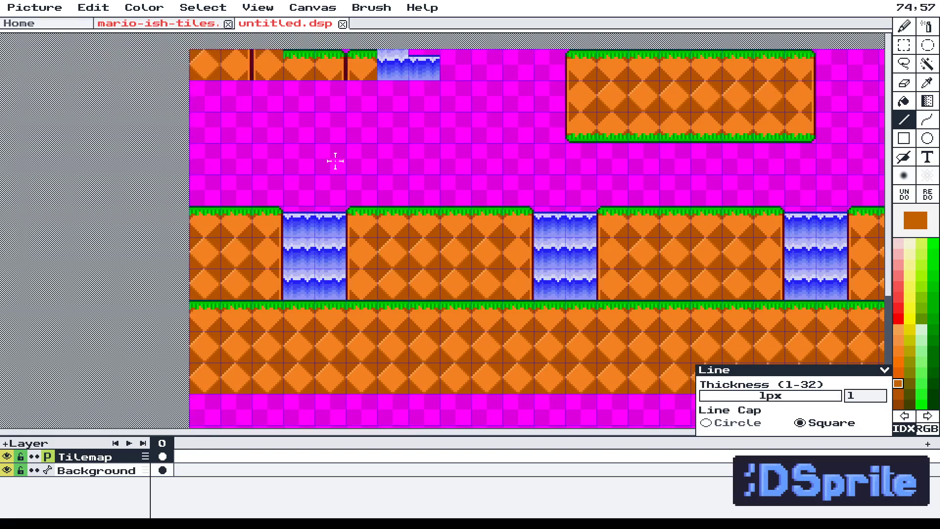
Add the same lighter brown 1 px edge lines around the diamonds of the two side-wall block tiles.
{"action": "left_click_drag", "start_coordinate": [218, 55], "coordinate": [237, 164]}
{"action": "scroll", "coordinate": [257, 169], "scroll_direction": "up", "scroll_amount": 8}
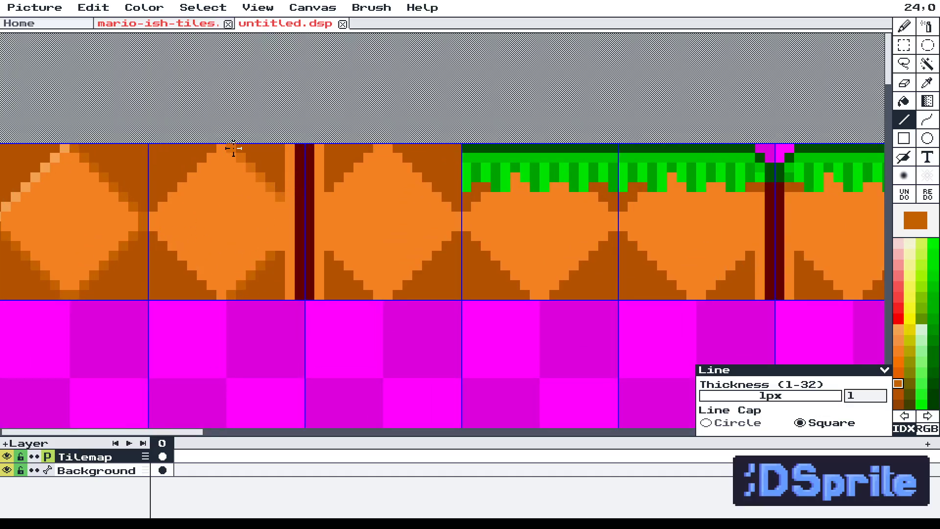
{"action": "left_click_drag", "start_coordinate": [152, 224], "coordinate": [219, 292]}
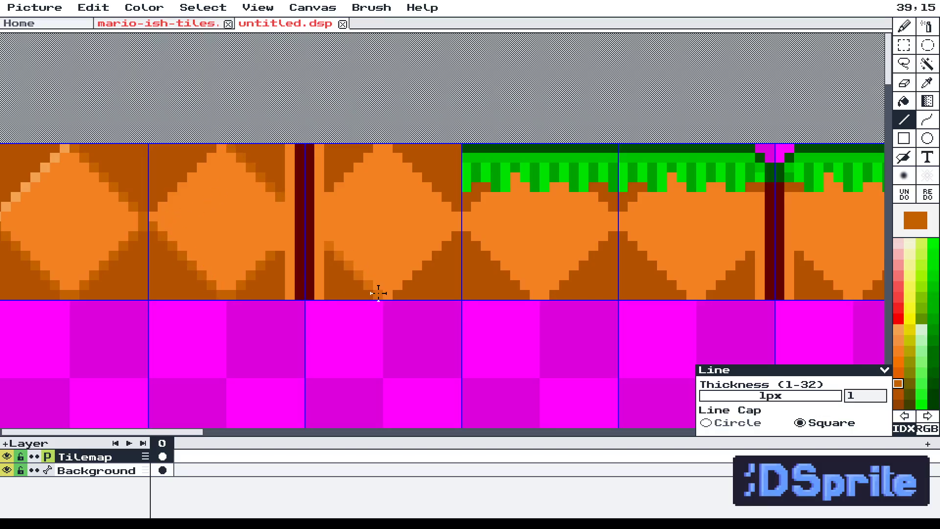
{"action": "mouse_move", "coordinate": [391, 295]}
{"action": "left_mouse_down"}
{"action": "mouse_move", "coordinate": [445, 237]}
{"action": "mouse_move", "coordinate": [449, 211]}
{"action": "left_mouse_up"}
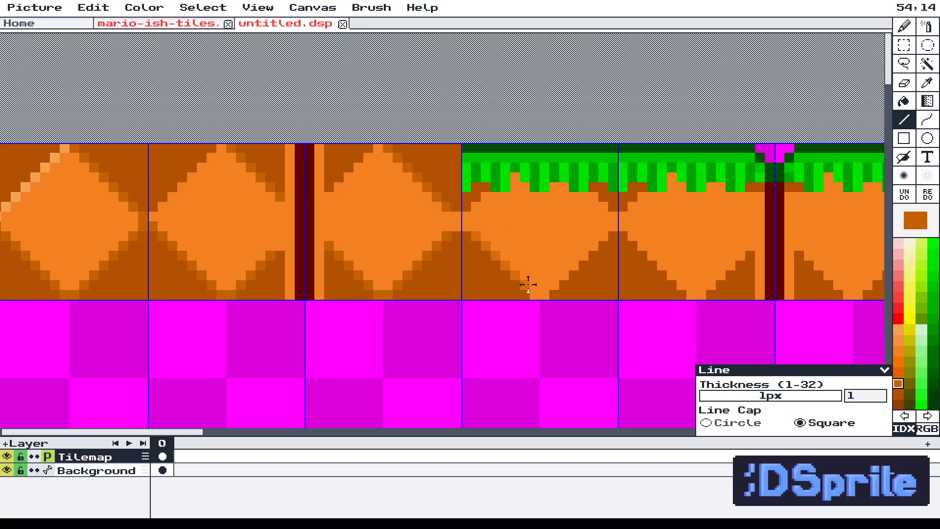
Add lighter brown 1 px edge lines around the diamonds of the three grass-topped tiles.
{"action": "left_click_drag", "start_coordinate": [528, 284], "coordinate": [541, 295]}
{"action": "left_click_drag", "start_coordinate": [613, 228], "coordinate": [613, 218]}
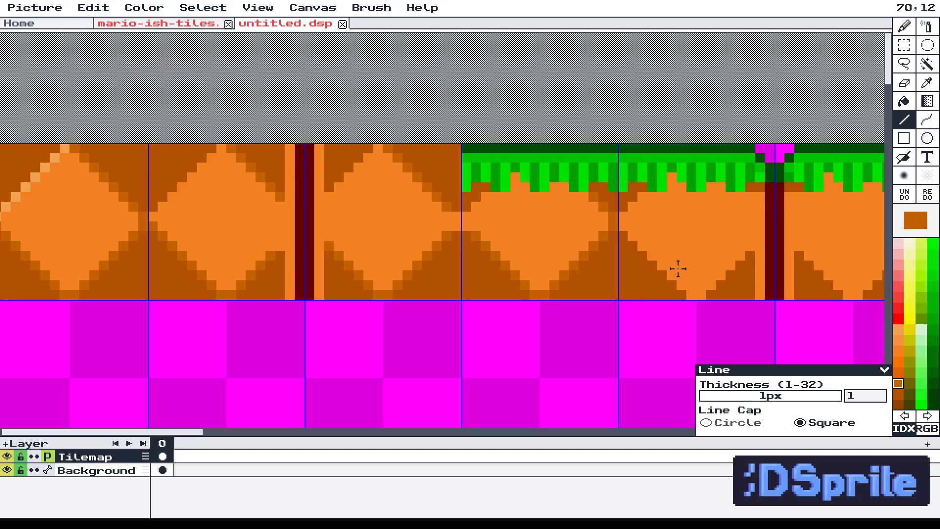
{"action": "left_click_drag", "start_coordinate": [678, 269], "coordinate": [518, 238]}
{"action": "left_click_drag", "start_coordinate": [461, 202], "coordinate": [526, 266]}
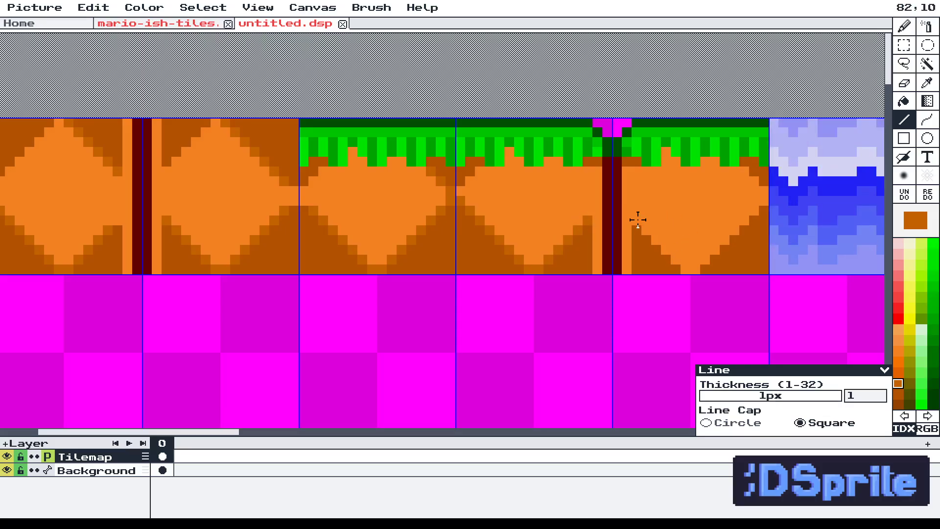
{"action": "mouse_move", "coordinate": [694, 269]}
{"action": "left_mouse_down"}
{"action": "mouse_move", "coordinate": [763, 202]}
{"action": "mouse_move", "coordinate": [744, 174]}
{"action": "left_mouse_up"}
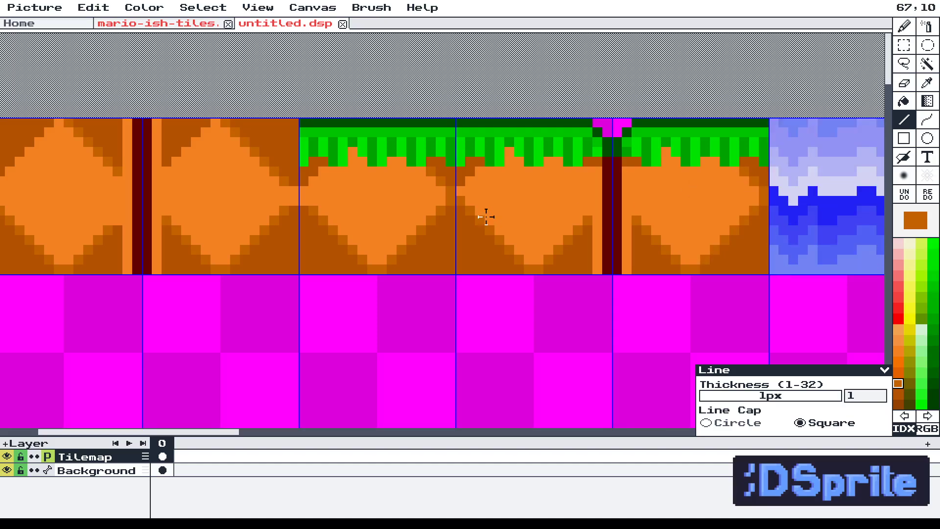
Add light orange 1 px highlight lines along the upper-left diamond edges of the two side-wall tiles and the first two grass-topped tiles.
{"action": "scroll", "coordinate": [486, 217], "scroll_direction": "down", "scroll_amount": 2}
{"action": "scroll", "coordinate": [571, 234], "scroll_direction": "up", "scroll_amount": 2}
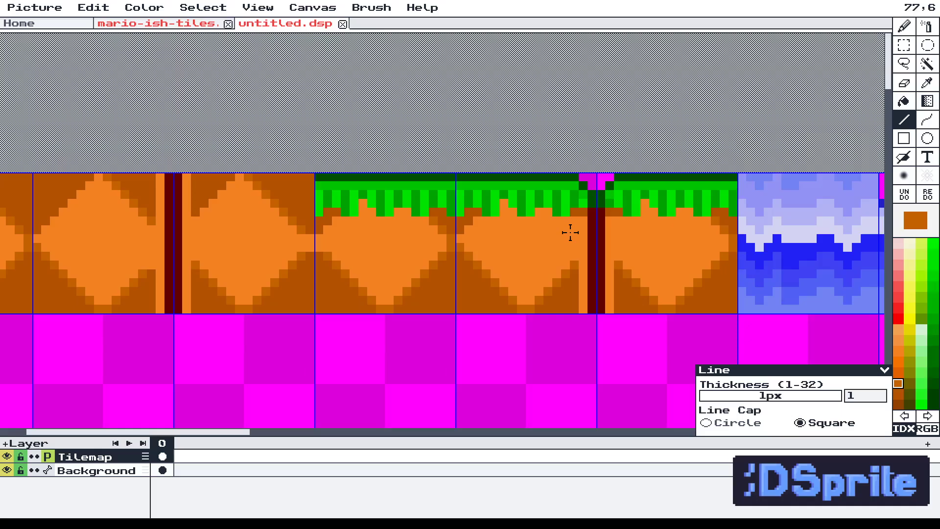
{"action": "scroll", "coordinate": [374, 252], "scroll_direction": "down", "scroll_amount": 1}
{"action": "left_click_drag", "start_coordinate": [374, 254], "coordinate": [524, 261]}
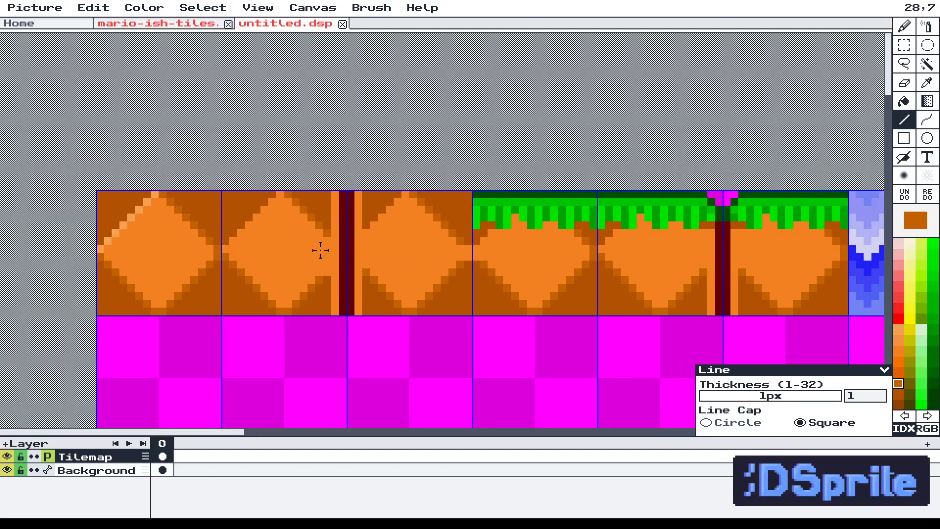
{"action": "key", "text": "i"}
{"action": "left_click", "coordinate": [140, 208]}
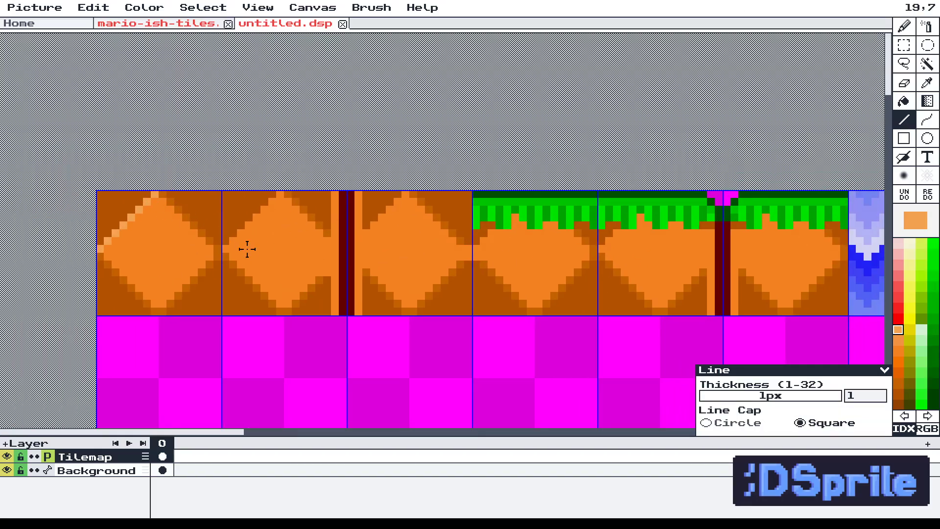
{"action": "left_click_drag", "start_coordinate": [274, 197], "coordinate": [289, 204]}
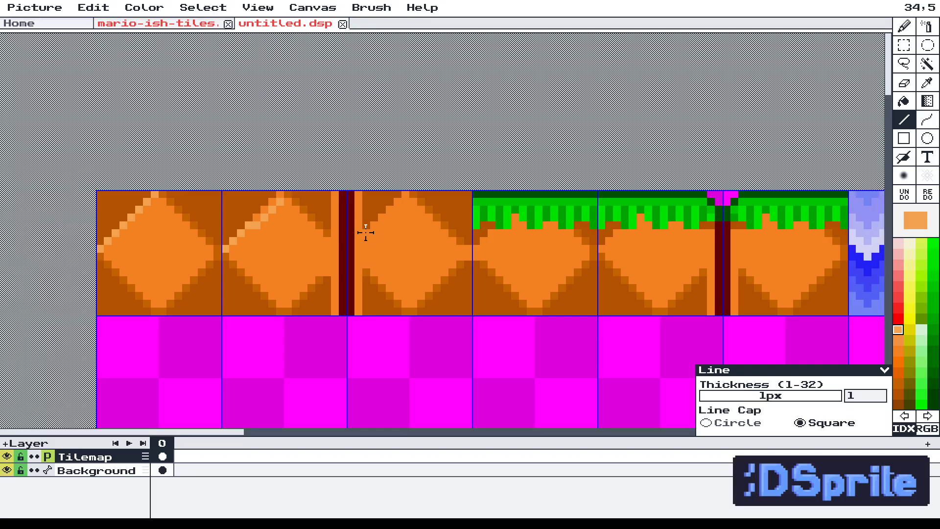
{"action": "left_click_drag", "start_coordinate": [417, 208], "coordinate": [412, 197]}
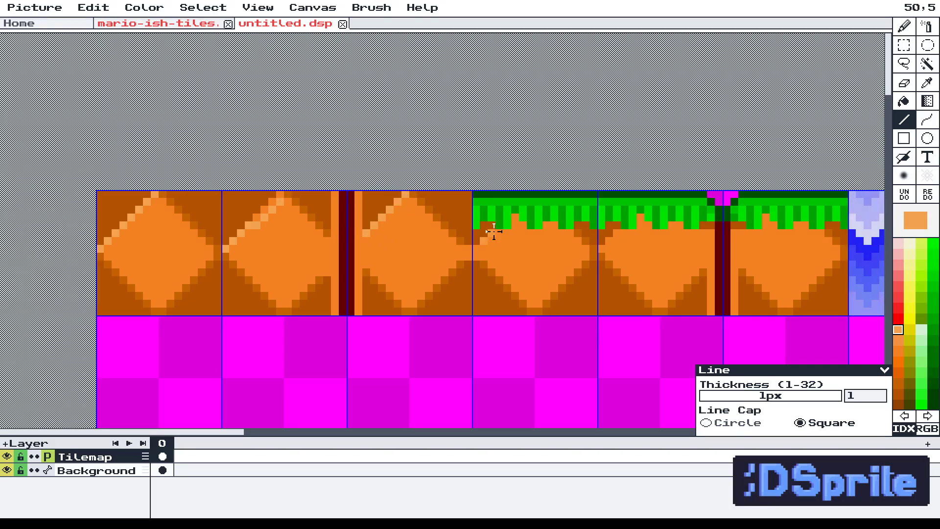
{"action": "scroll", "coordinate": [495, 231], "scroll_direction": "right", "scroll_amount": 5}
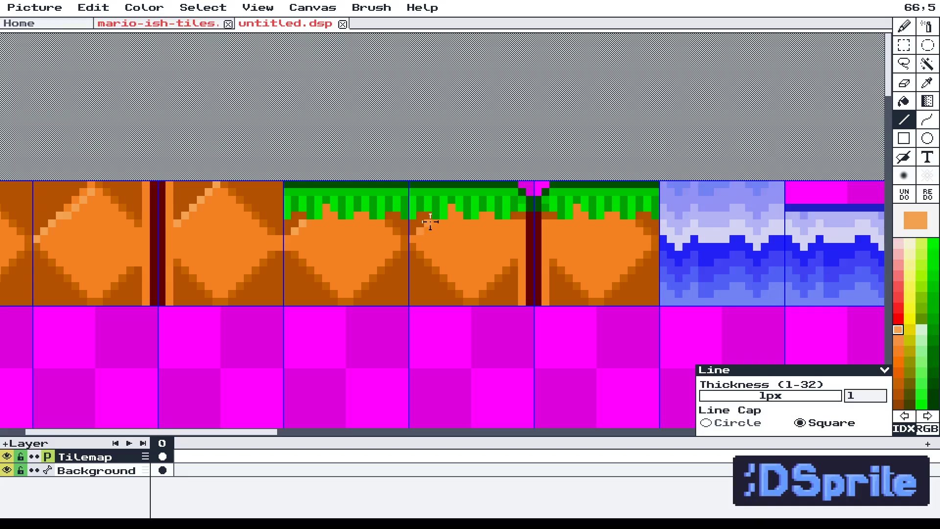
Pencil a dark brown 1 px shadow directly beneath the hanging grass blades of the first grass-topped tile.
{"action": "scroll", "coordinate": [434, 233], "scroll_direction": "down", "scroll_amount": 3}
{"action": "left_click_drag", "start_coordinate": [613, 294], "coordinate": [375, 247]}
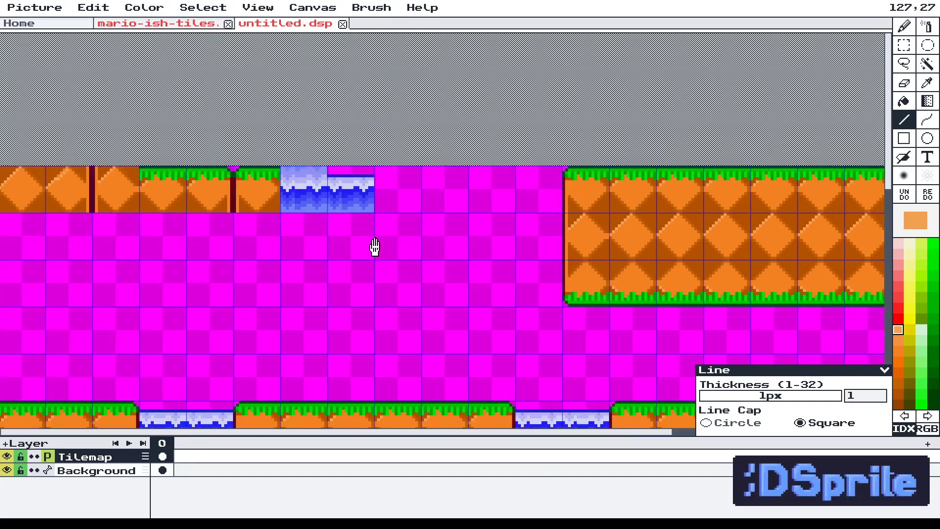
{"action": "scroll", "coordinate": [374, 247], "scroll_direction": "right", "scroll_amount": 5}
{"action": "scroll", "coordinate": [503, 256], "scroll_direction": "down", "scroll_amount": 2}
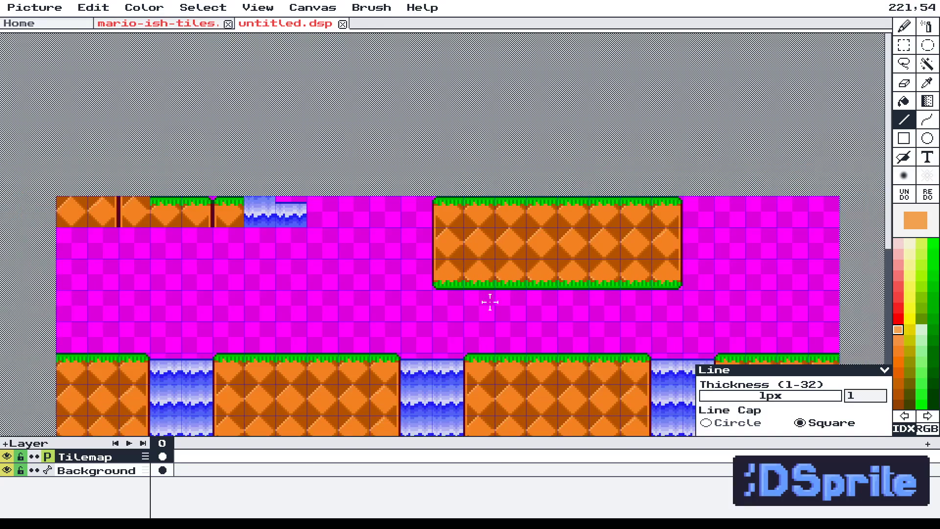
{"action": "left_click_drag", "start_coordinate": [472, 312], "coordinate": [487, 180]}
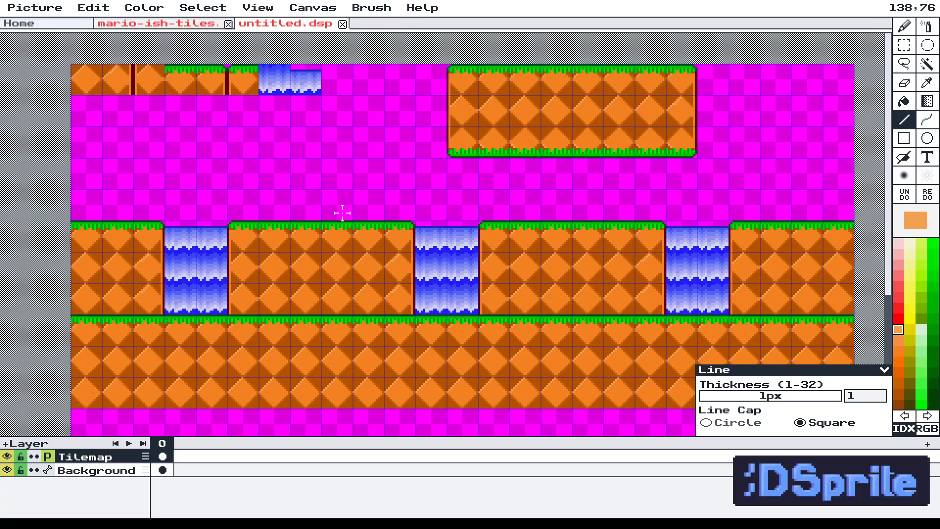
{"action": "left_click_drag", "start_coordinate": [248, 143], "coordinate": [301, 229]}
{"action": "scroll", "coordinate": [218, 154], "scroll_direction": "up", "scroll_amount": 5}
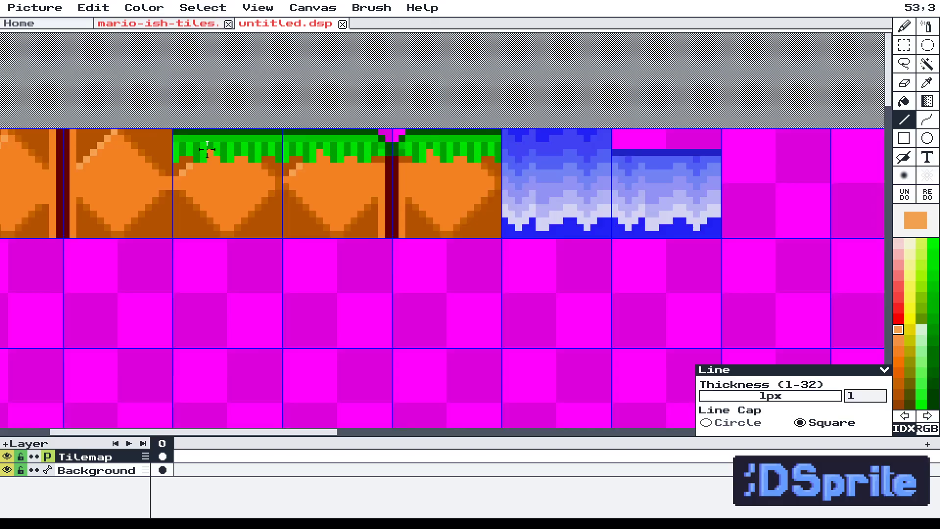
{"action": "left_click", "coordinate": [899, 401]}
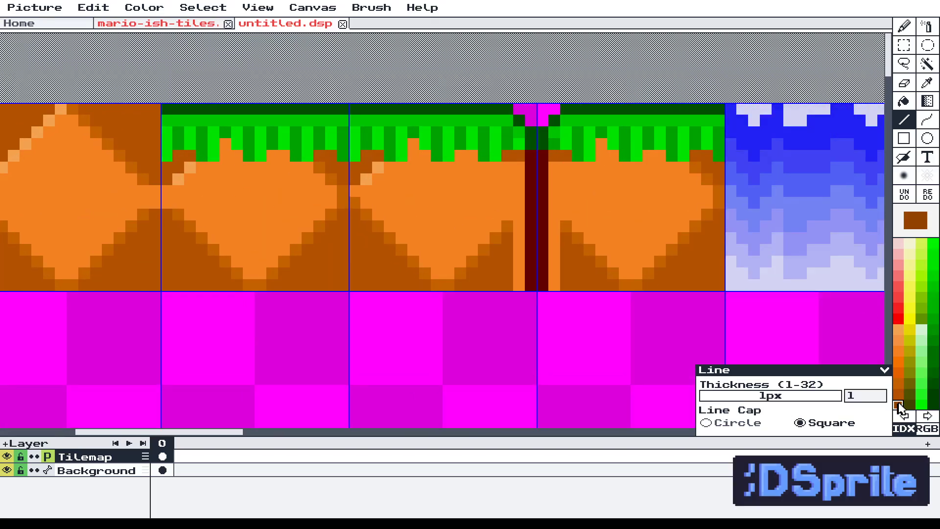
{"action": "scroll", "coordinate": [169, 169], "scroll_direction": "up", "scroll_amount": 1}
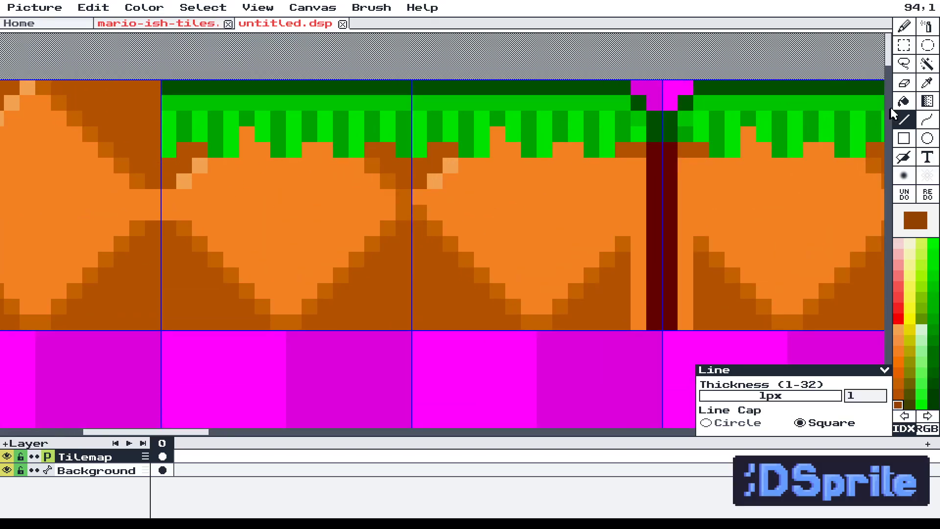
{"action": "left_click", "coordinate": [904, 29]}
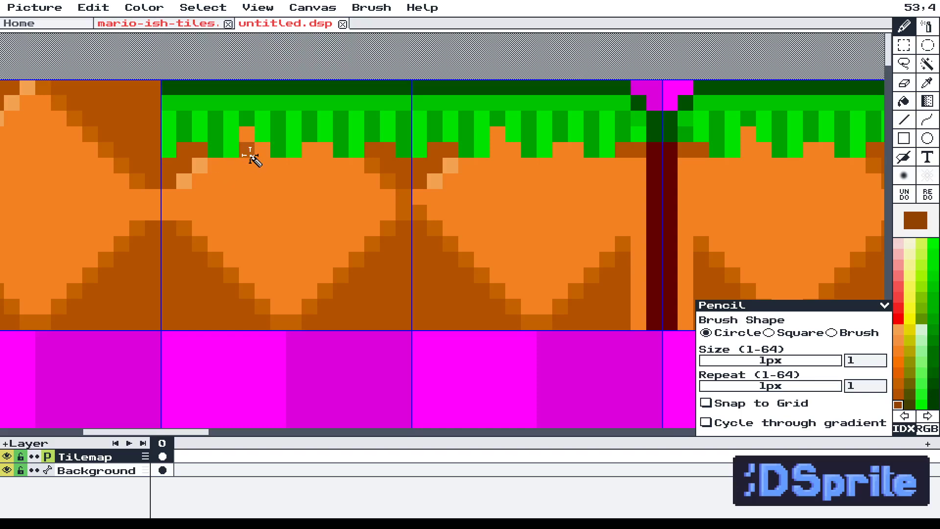
{"action": "scroll", "coordinate": [178, 175], "scroll_direction": "up", "scroll_amount": 1}
{"action": "mouse_move", "coordinate": [176, 167]}
{"action": "left_mouse_down"}
{"action": "mouse_move", "coordinate": [198, 153]}
{"action": "mouse_move", "coordinate": [233, 162]}
{"action": "mouse_move", "coordinate": [262, 142]}
{"action": "mouse_move", "coordinate": [308, 162]}
{"action": "mouse_move", "coordinate": [348, 147]}
{"action": "left_mouse_up"}
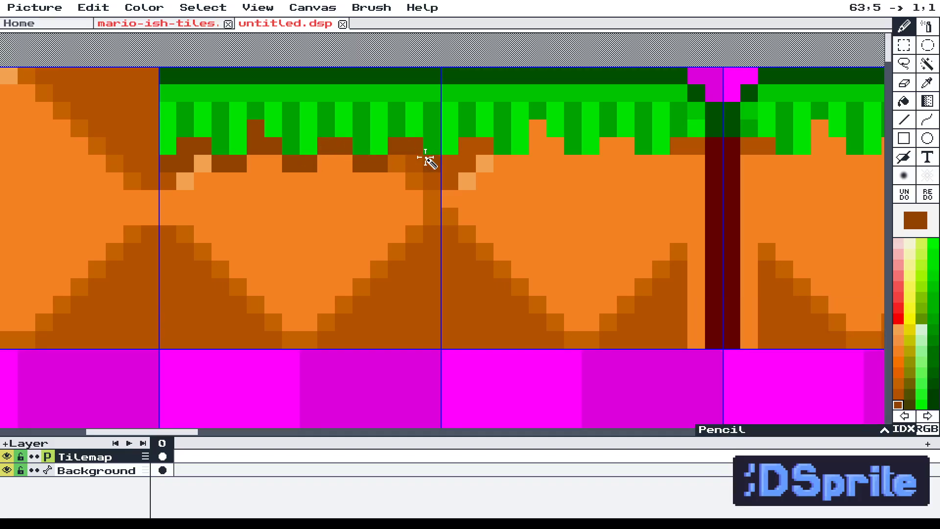
Continue the dark brown shadow beneath the grass on the two grass-topped wall corner tiles, and sample the diamond's orange.
{"action": "mouse_move", "coordinate": [480, 154]}
{"action": "left_mouse_down"}
{"action": "mouse_move", "coordinate": [590, 161]}
{"action": "mouse_move", "coordinate": [571, 166]}
{"action": "mouse_move", "coordinate": [613, 149]}
{"action": "mouse_move", "coordinate": [647, 163]}
{"action": "mouse_move", "coordinate": [694, 152]}
{"action": "left_mouse_up"}
{"action": "left_click_drag", "start_coordinate": [666, 220], "coordinate": [337, 286]}
{"action": "mouse_move", "coordinate": [426, 150]}
{"action": "left_mouse_down"}
{"action": "mouse_move", "coordinate": [446, 161]}
{"action": "mouse_move", "coordinate": [474, 163]}
{"action": "mouse_move", "coordinate": [495, 129]}
{"action": "mouse_move", "coordinate": [494, 143]}
{"action": "mouse_move", "coordinate": [532, 159]}
{"action": "mouse_move", "coordinate": [580, 152]}
{"action": "mouse_move", "coordinate": [608, 163]}
{"action": "mouse_move", "coordinate": [652, 148]}
{"action": "left_mouse_up"}
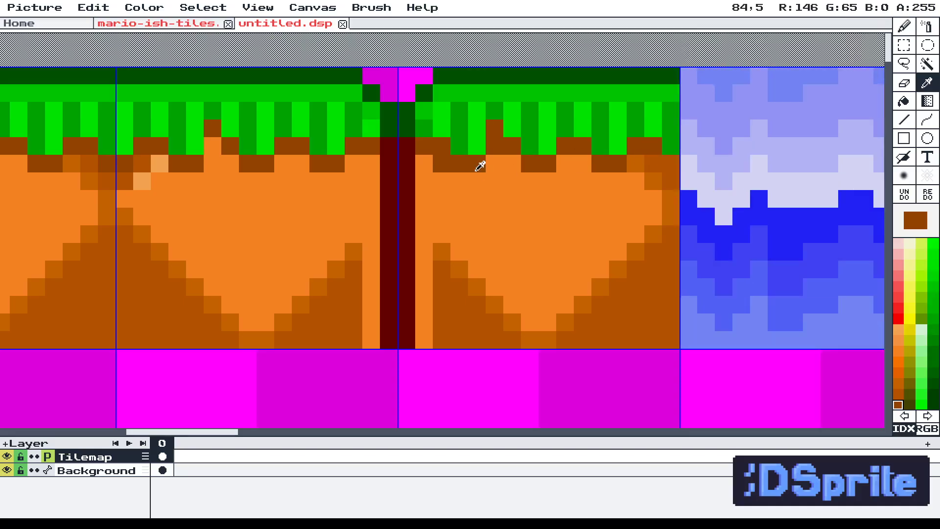
{"action": "left_click", "coordinate": [460, 181], "text": "alt"}
Examine how the highlights and grass shadows look across the repeated tiles of the whole level.
{"action": "scroll", "coordinate": [504, 210], "scroll_direction": "down", "scroll_amount": 4}
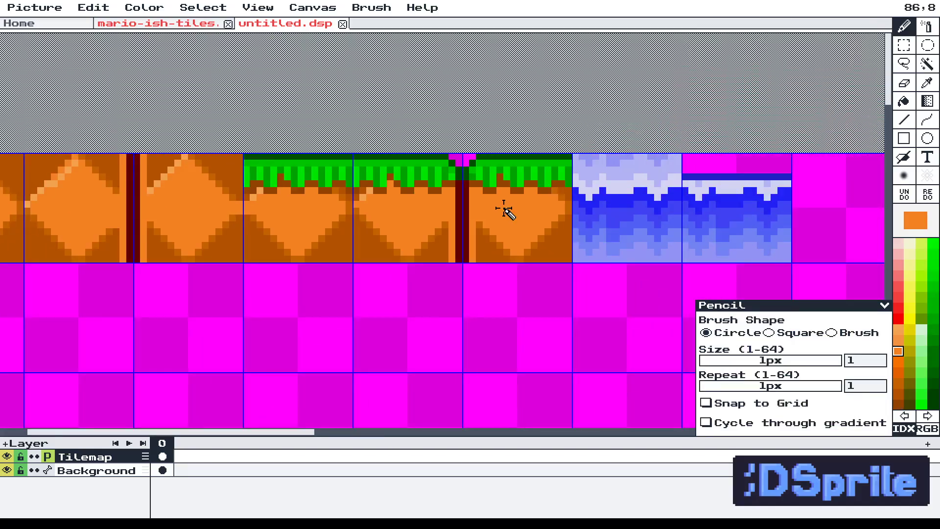
{"action": "left_click_drag", "start_coordinate": [553, 283], "coordinate": [422, 104]}
{"action": "scroll", "coordinate": [415, 170], "scroll_direction": "down", "scroll_amount": 2}
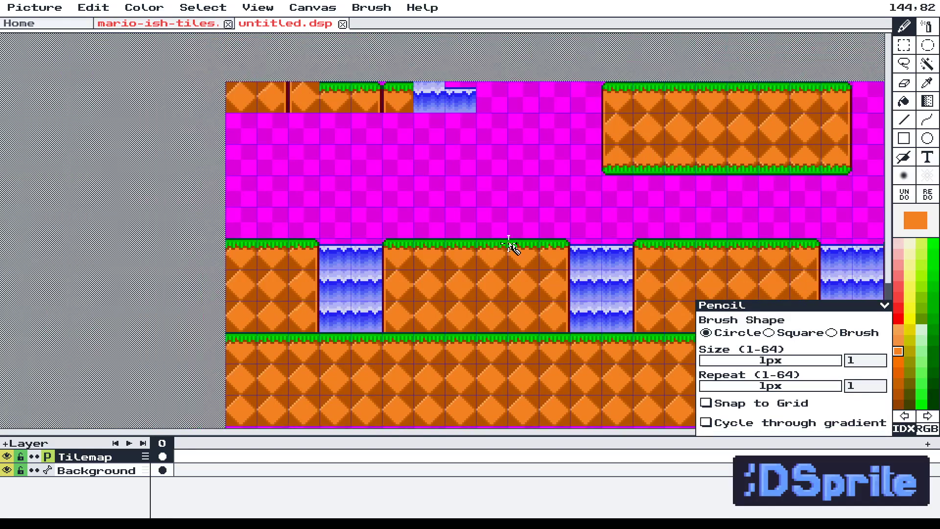
{"action": "left_click_drag", "start_coordinate": [520, 285], "coordinate": [459, 267]}
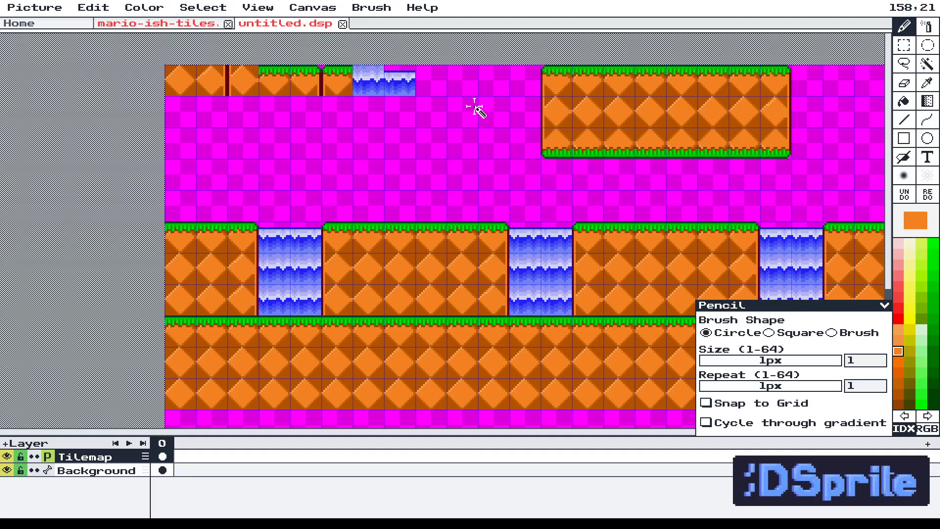
{"action": "scroll", "coordinate": [441, 294], "scroll_direction": "up", "scroll_amount": 2}
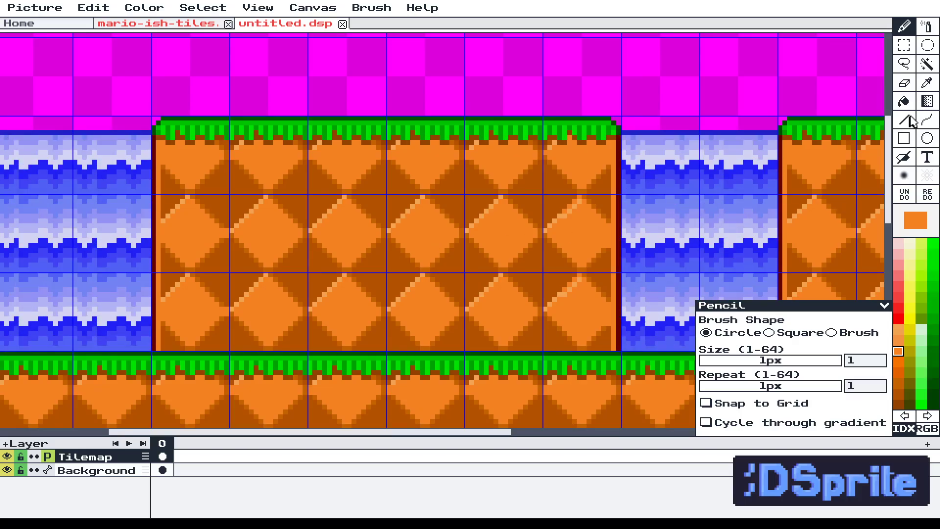
{"action": "scroll", "coordinate": [737, 149], "scroll_direction": "down", "scroll_amount": 2}
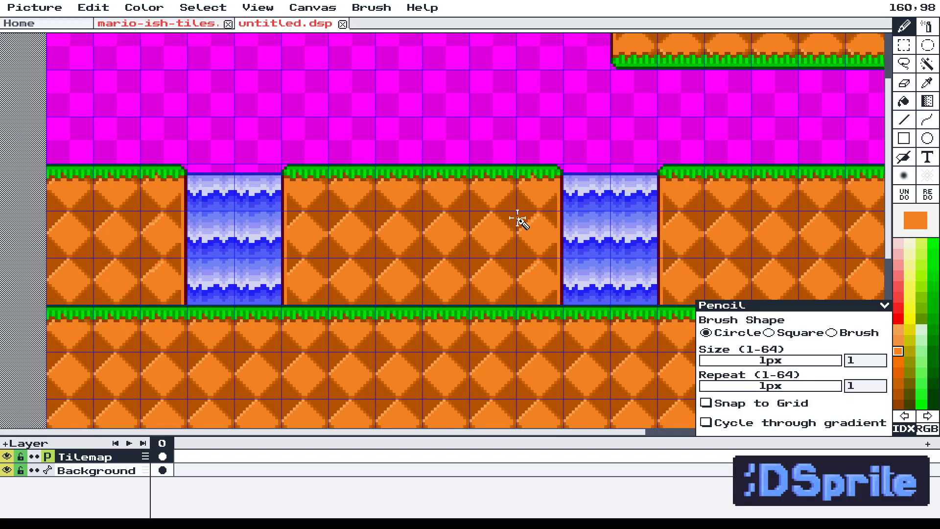
{"action": "scroll", "coordinate": [519, 219], "scroll_direction": "up", "scroll_amount": 1}
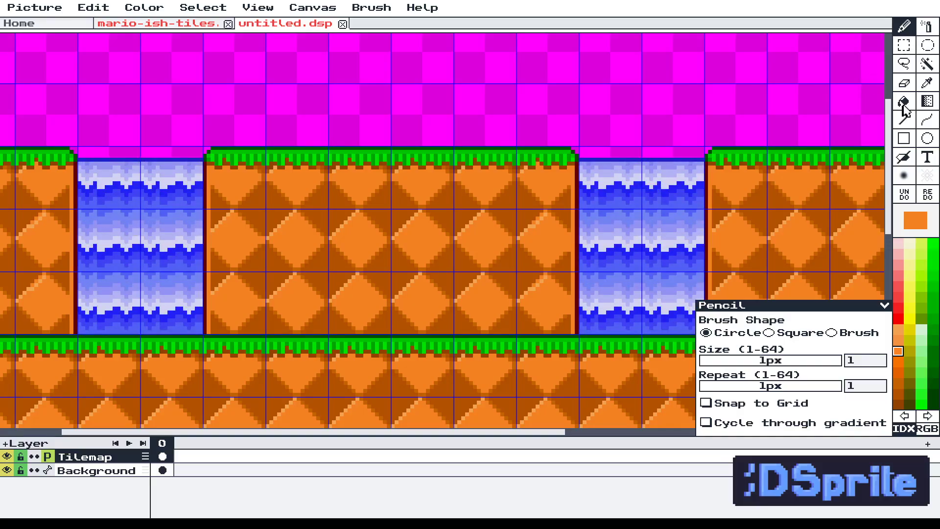
Draw a filled dark grey circle spanning four diamond tiles in the grass platform between the first two waterfalls.
{"action": "left_click", "coordinate": [927, 140]}
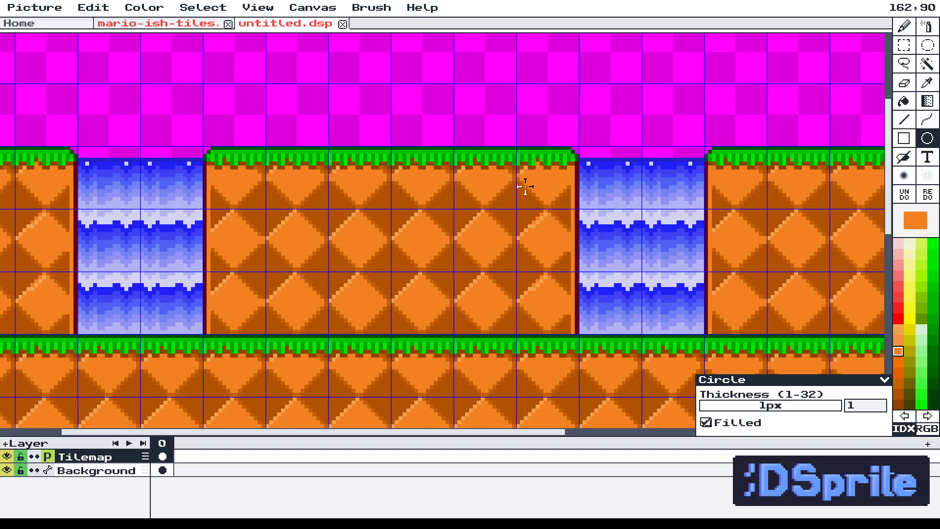
{"action": "scroll", "coordinate": [474, 194], "scroll_direction": "down", "scroll_amount": 1}
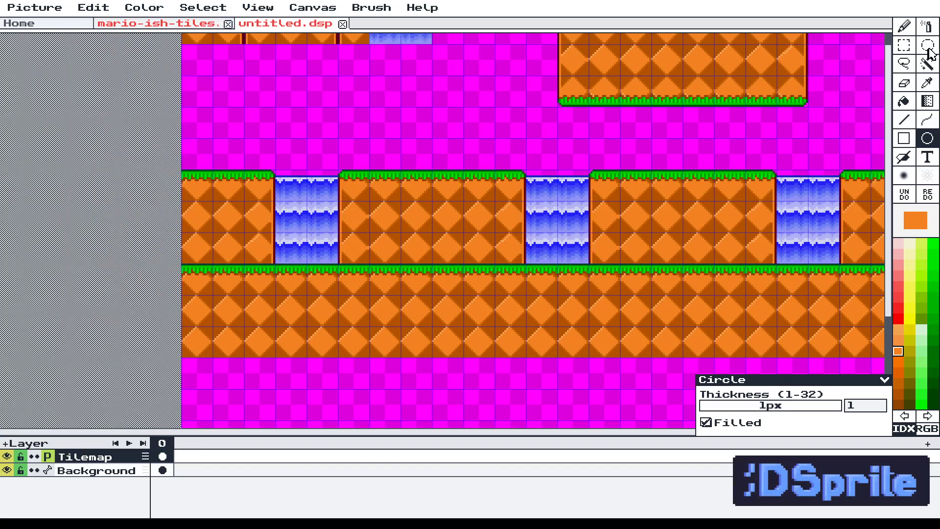
{"action": "scroll", "coordinate": [917, 350], "scroll_direction": "down", "scroll_amount": 2}
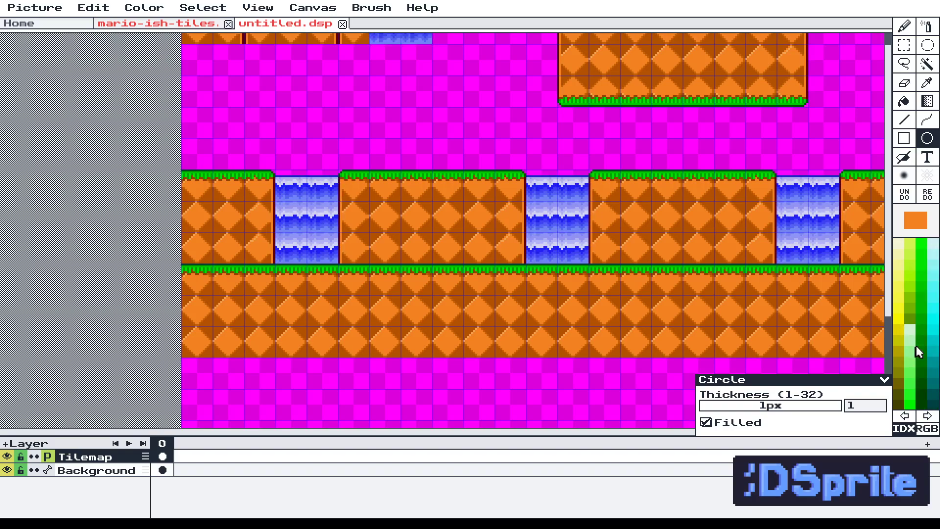
{"action": "scroll", "coordinate": [919, 353], "scroll_direction": "up", "scroll_amount": 5}
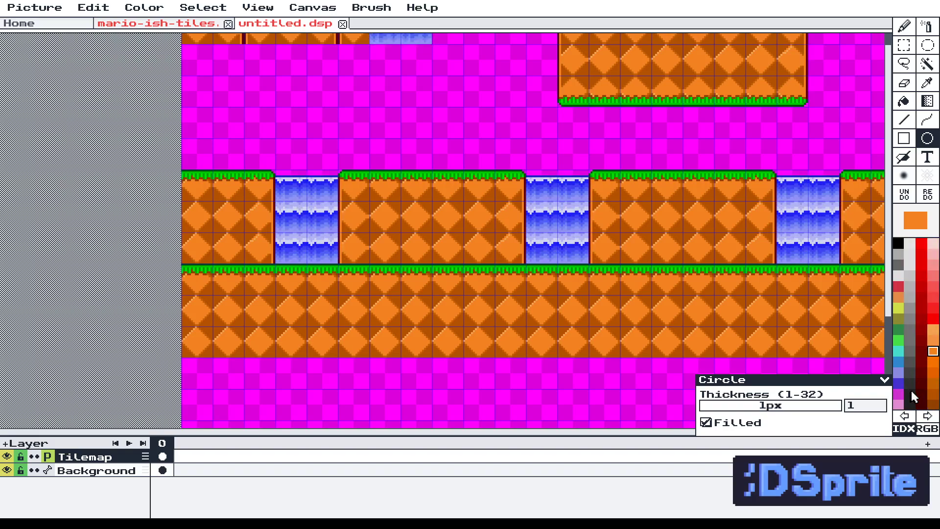
{"action": "scroll", "coordinate": [540, 239], "scroll_direction": "up", "scroll_amount": 3}
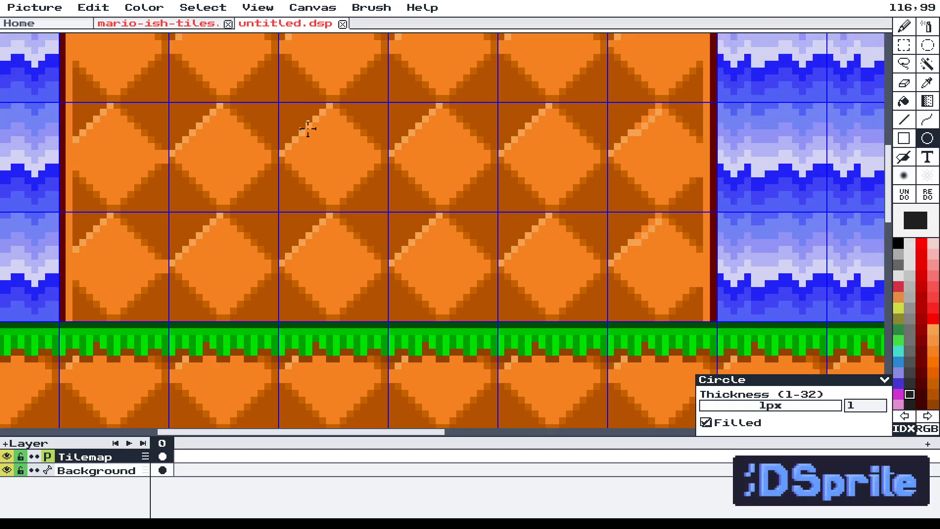
{"action": "left_click_drag", "start_coordinate": [309, 128], "coordinate": [467, 284]}
Put the Tilemap layer in tile mode, make a brush from the 32x48 area around the circle, and stamp copies in the lower ground.
{"action": "scroll", "coordinate": [388, 236], "scroll_direction": "down", "scroll_amount": 2}
{"action": "scroll", "coordinate": [388, 236], "scroll_direction": "down", "scroll_amount": 3}
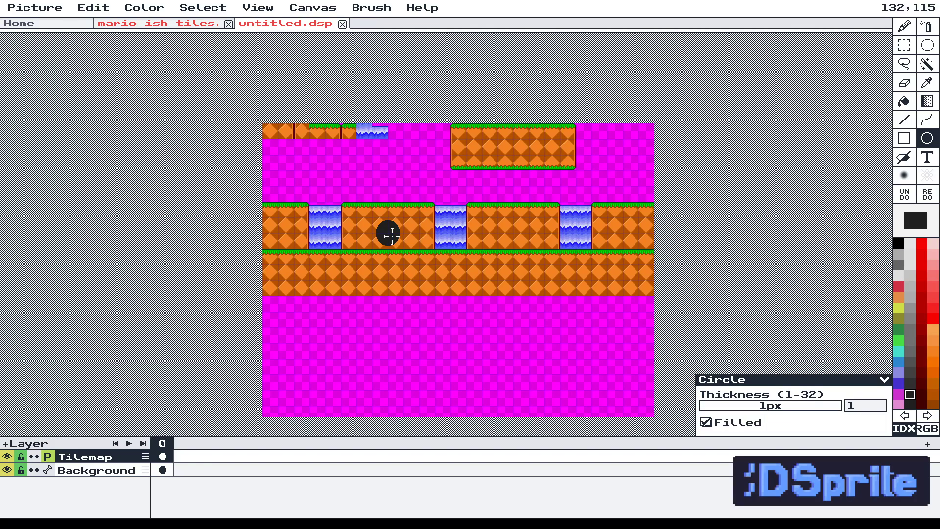
{"action": "scroll", "coordinate": [395, 239], "scroll_direction": "up", "scroll_amount": 2}
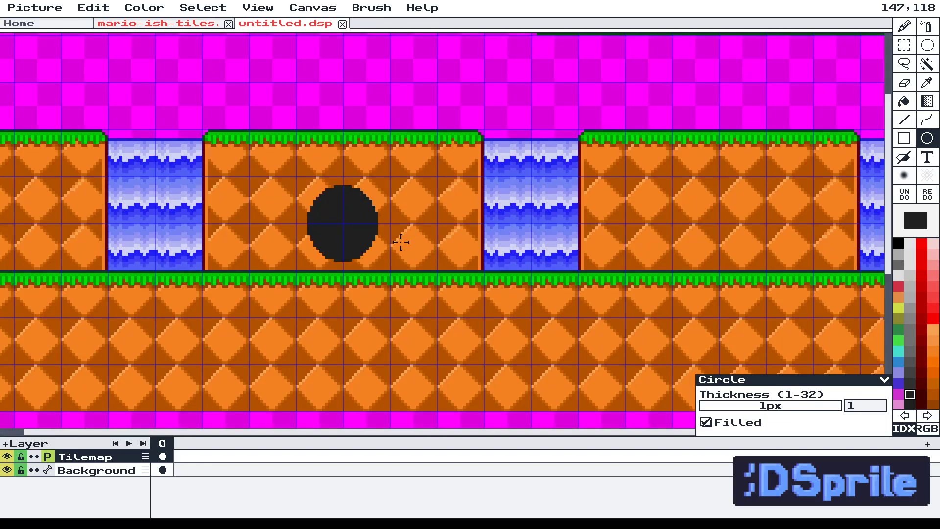
{"action": "left_click", "coordinate": [48, 458]}
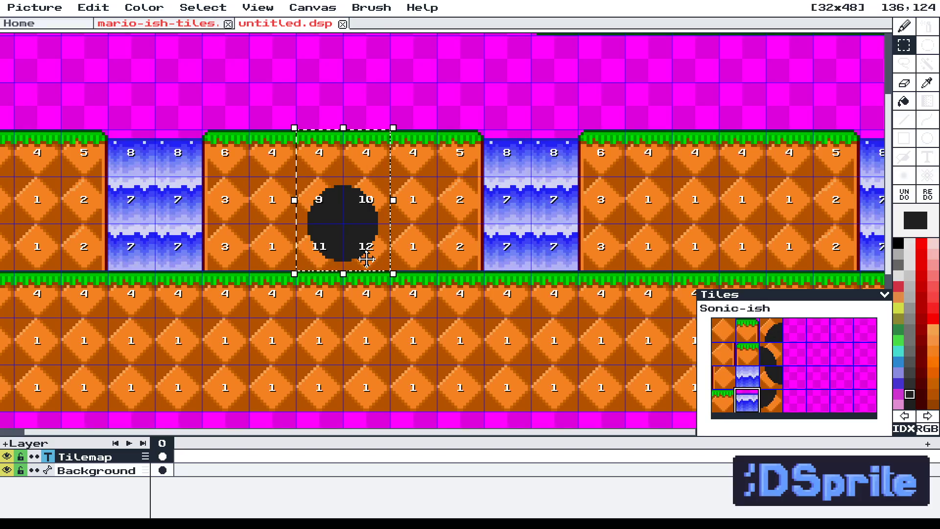
{"action": "key", "text": "ctrl+b"}
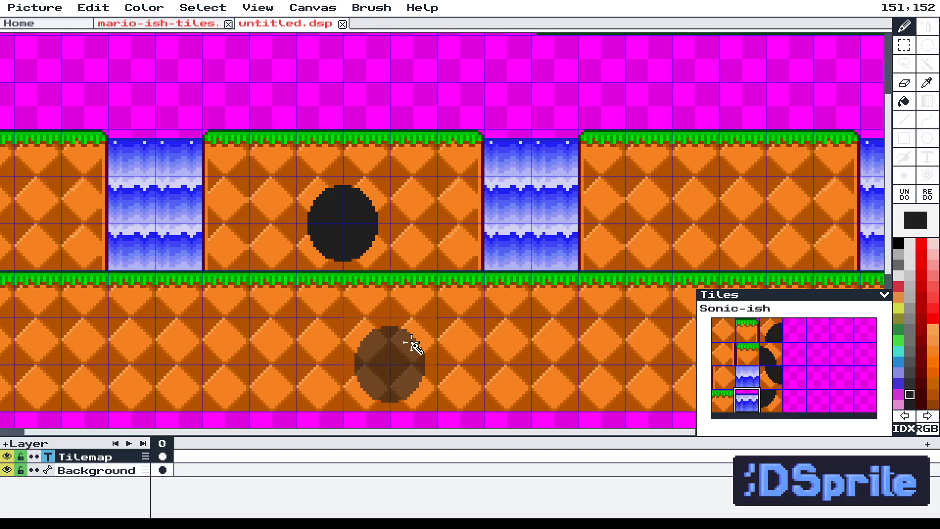
{"action": "left_click", "coordinate": [616, 339]}
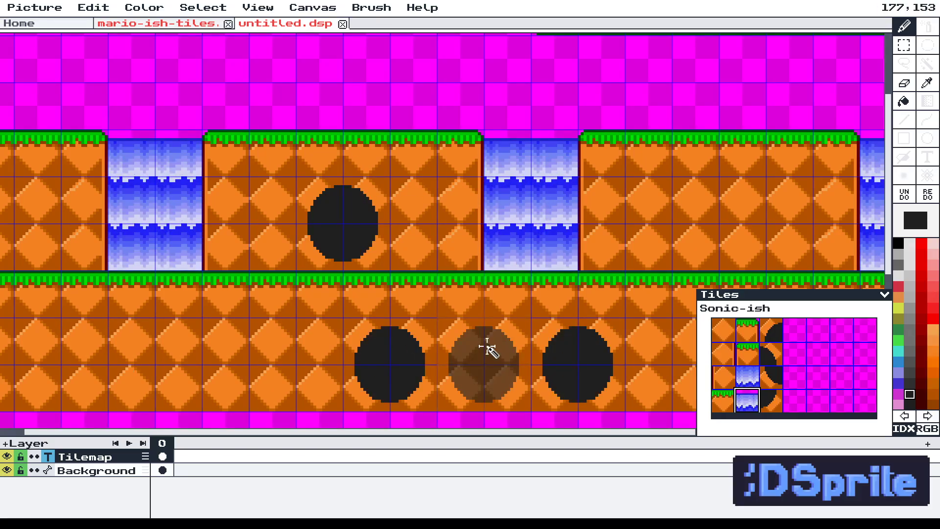
Change the Tilemap layer's tileset to mario-ish-tiles.
{"action": "scroll", "coordinate": [489, 346], "scroll_direction": "down", "scroll_amount": 2}
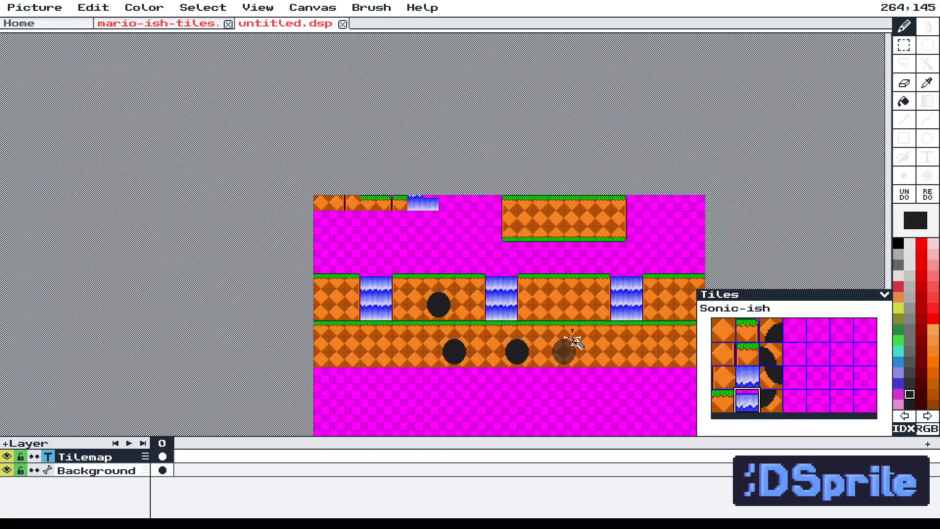
{"action": "scroll", "coordinate": [575, 342], "scroll_direction": "up", "scroll_amount": 1}
{"action": "double_click", "coordinate": [97, 458]}
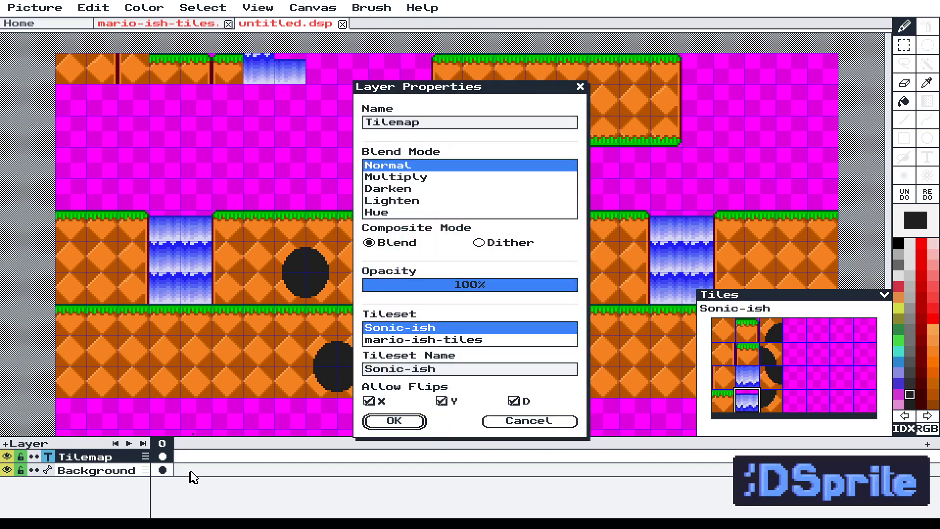
{"action": "left_click", "coordinate": [394, 422]}
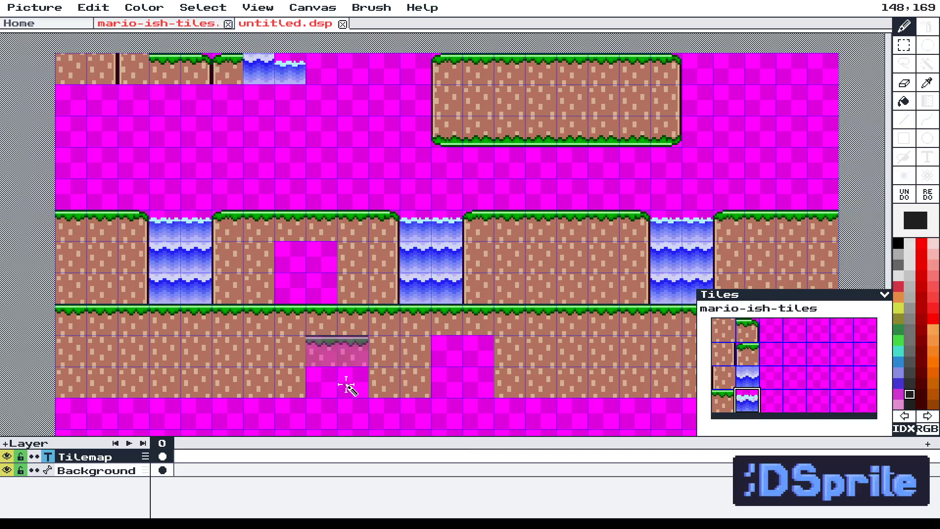
Switch the Tilemap layer's tileset back to Sonic-ish.
{"action": "double_click", "coordinate": [84, 459]}
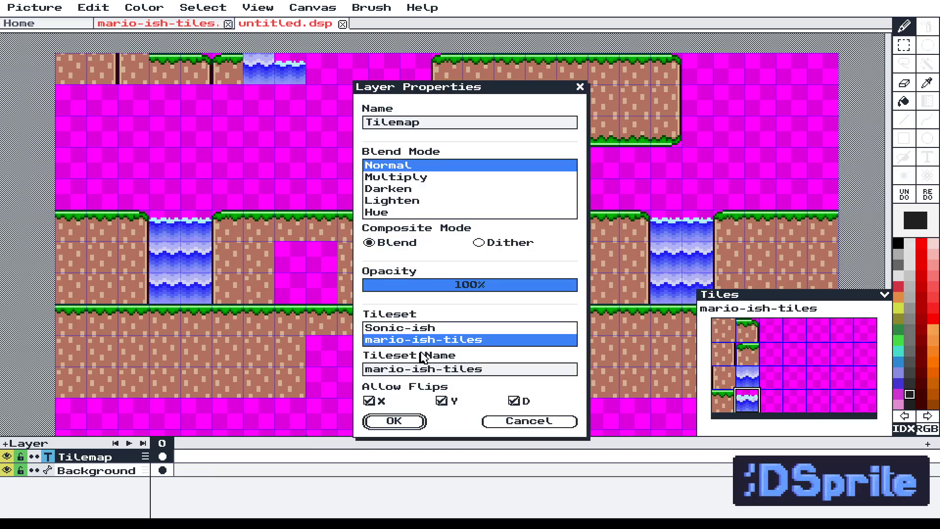
{"action": "left_click", "coordinate": [390, 422]}
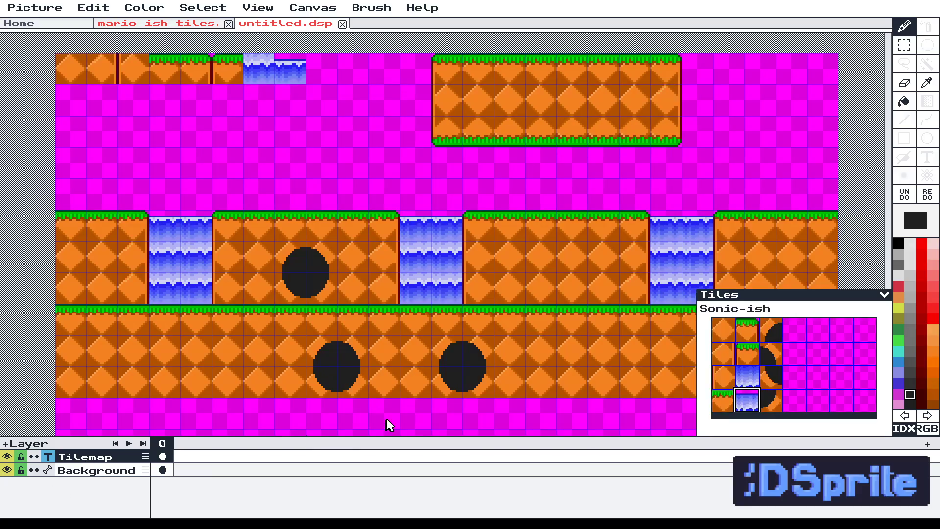
{"action": "scroll", "coordinate": [356, 365], "scroll_direction": "down", "scroll_amount": 1}
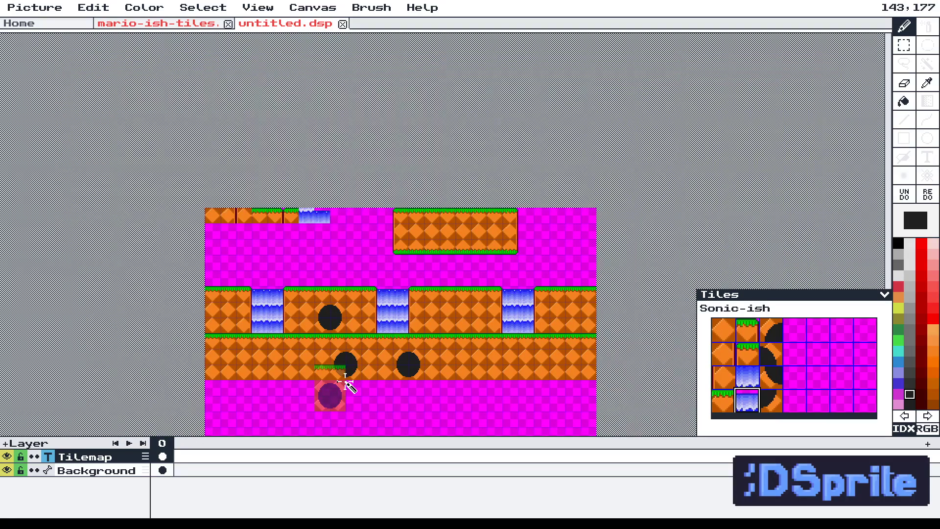